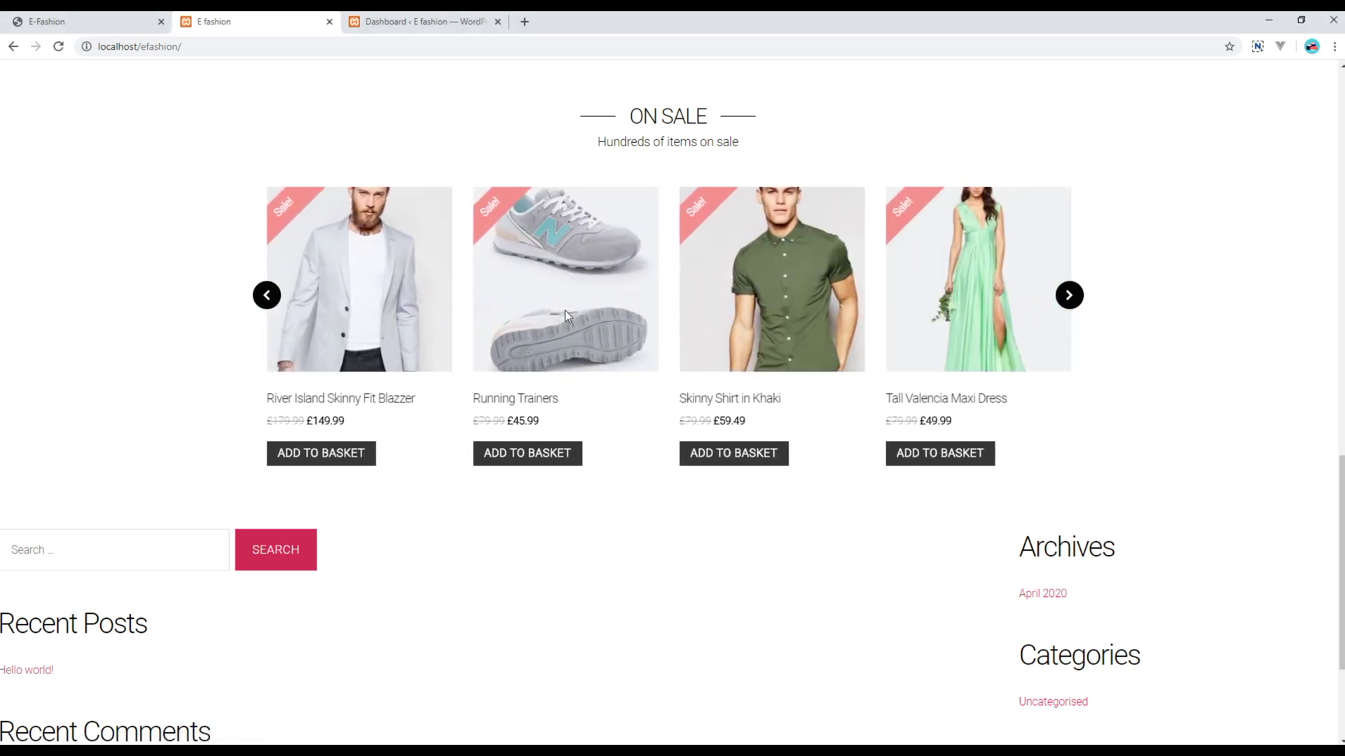
# Review the brand logo row on the demo E-Fashion storefront, then go to the local site's admin dashboard
pyautogui.click(101, 22)
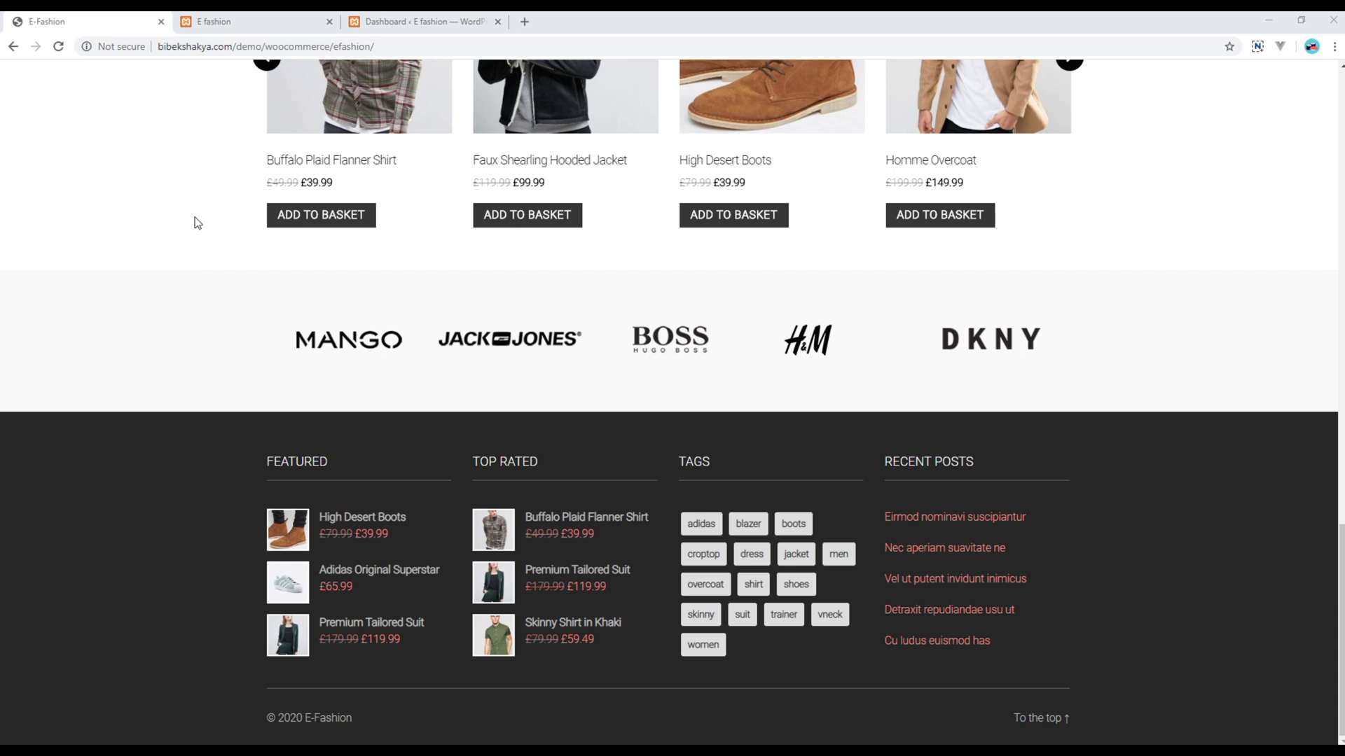
pyautogui.click(428, 23)
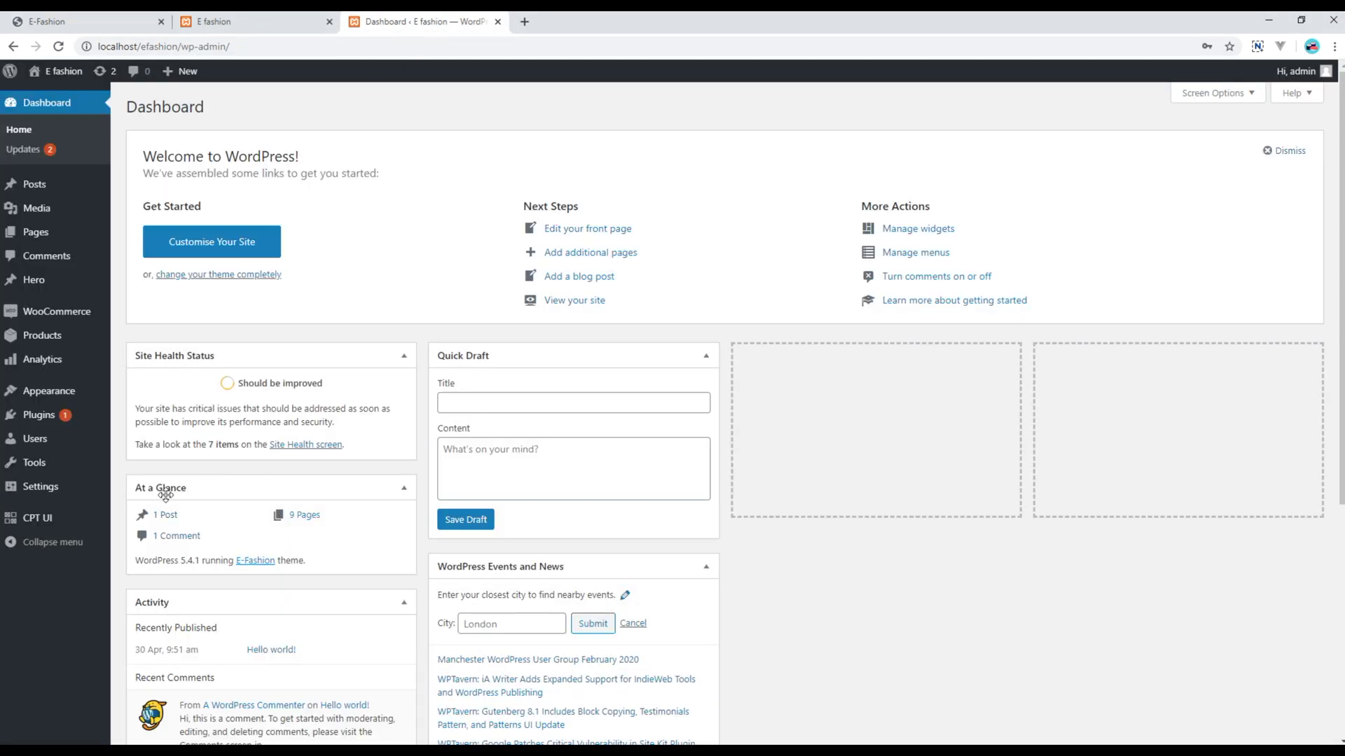
pyautogui.moveTo(36, 519)
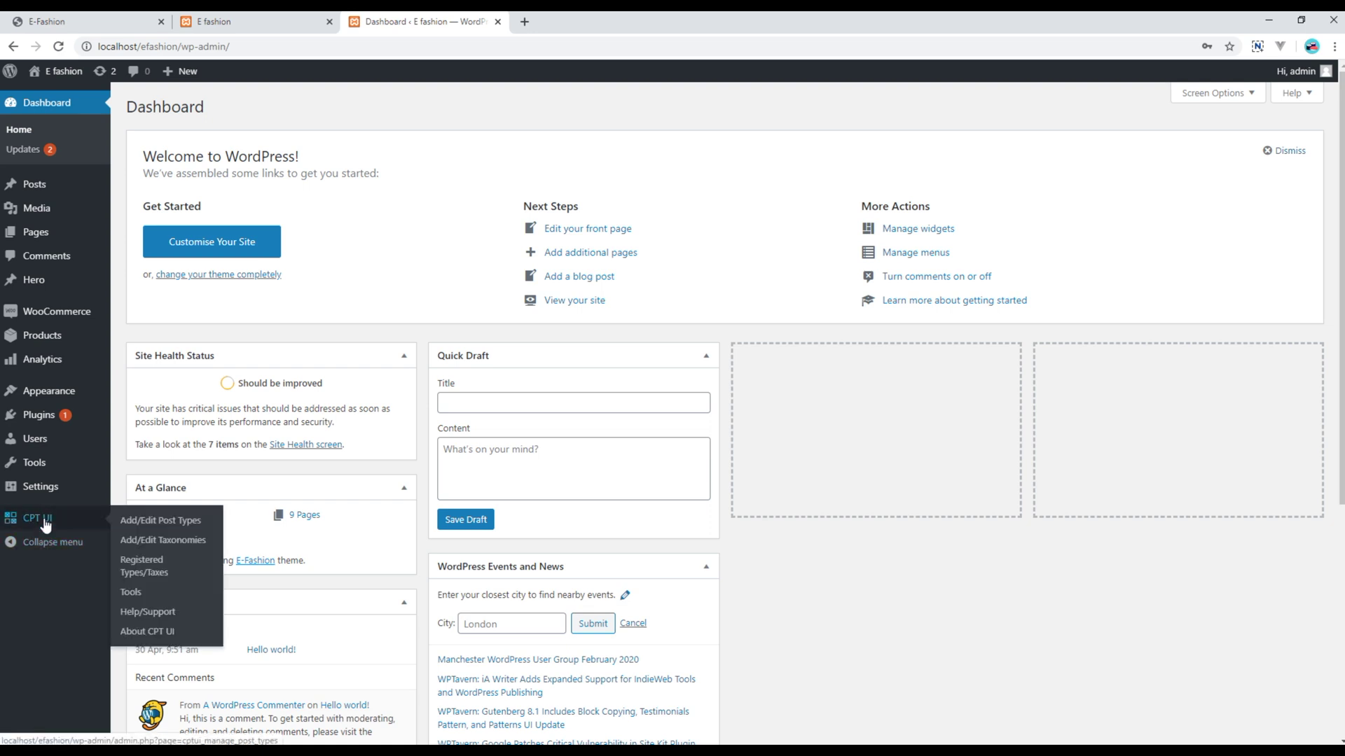
# Enter post type slug 'brands' with plural and singular labels 'Brands' in CPT UI
pyautogui.click(194, 526)
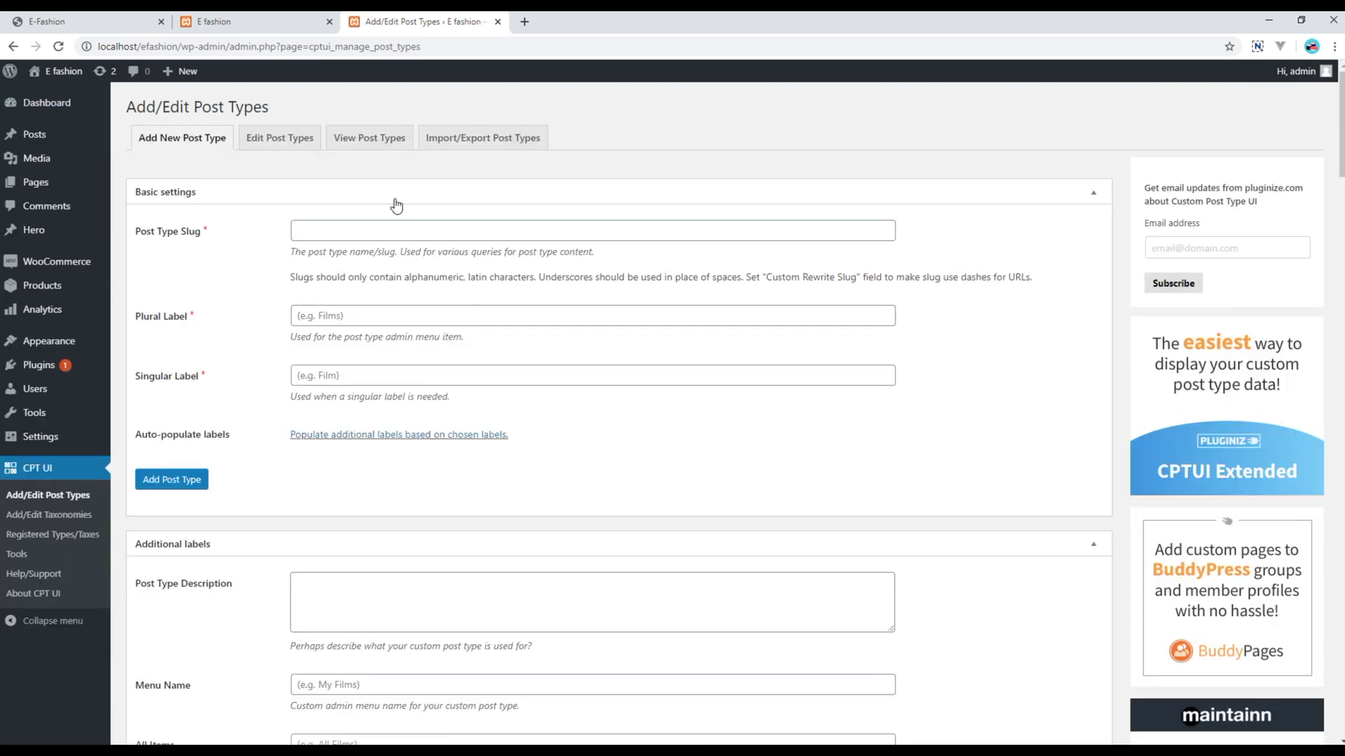
pyautogui.click(319, 231)
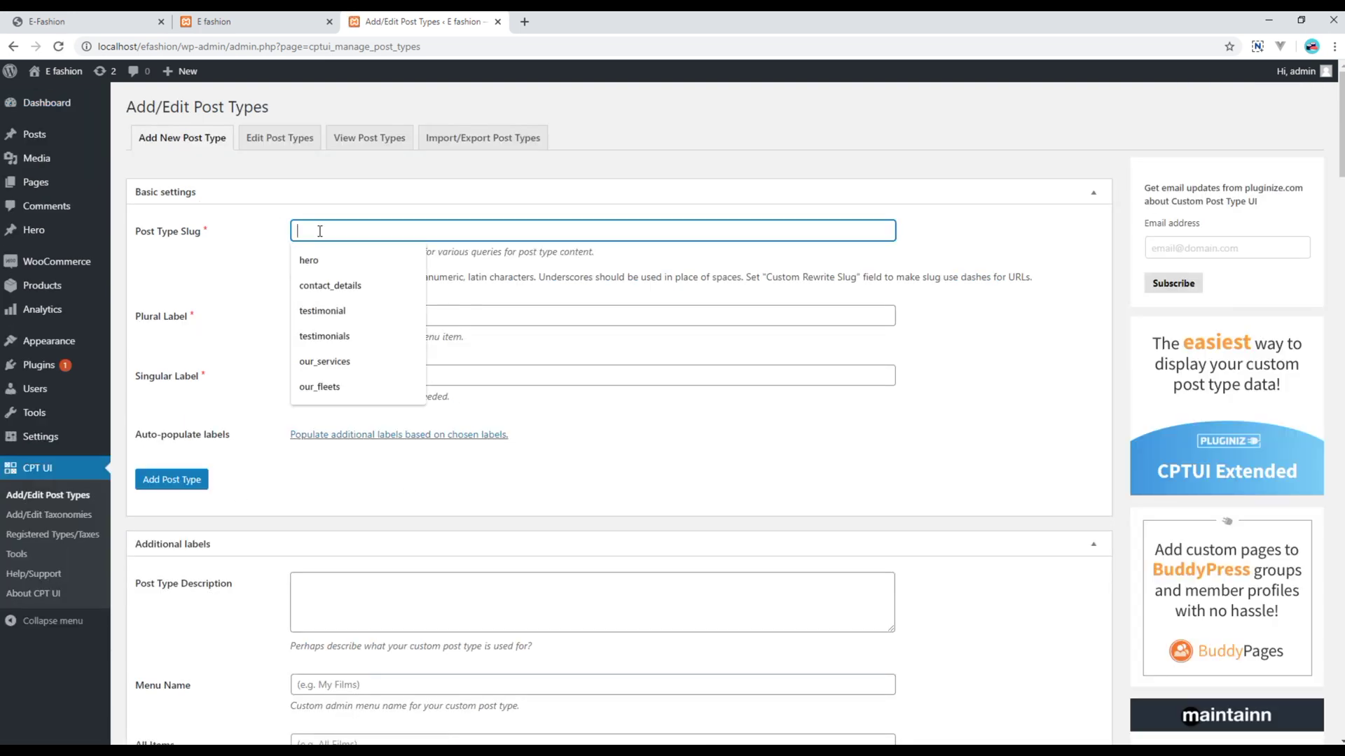
pyautogui.write('brands')
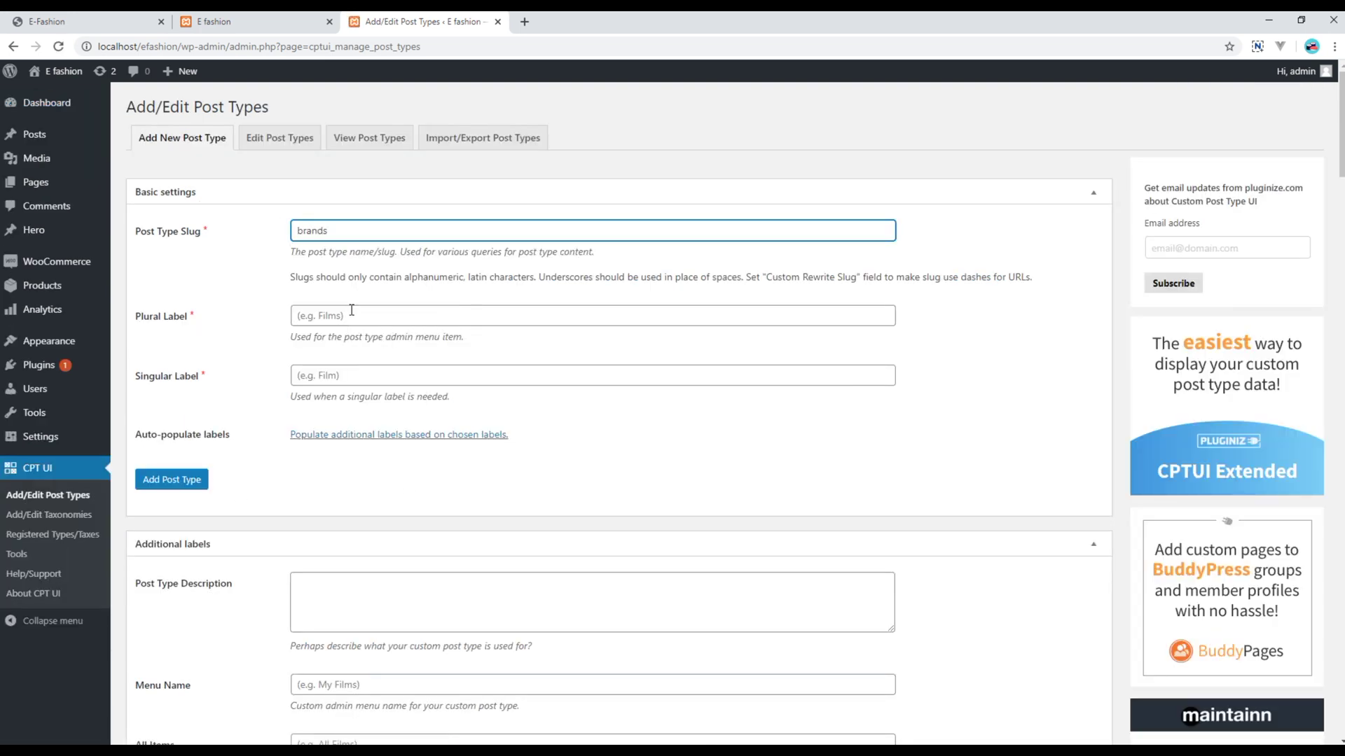
pyautogui.click(351, 316)
pyautogui.write('Brands')
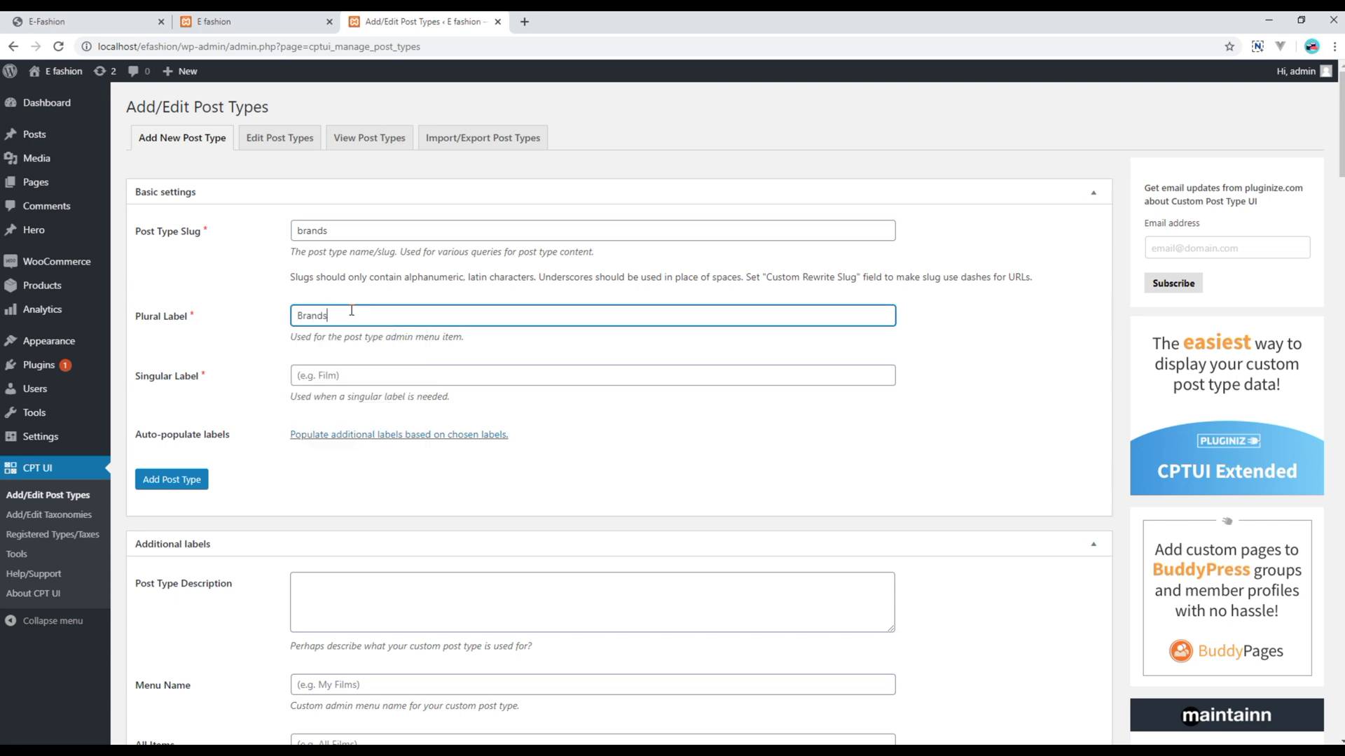
pyautogui.click(333, 376)
pyautogui.write('Brands')
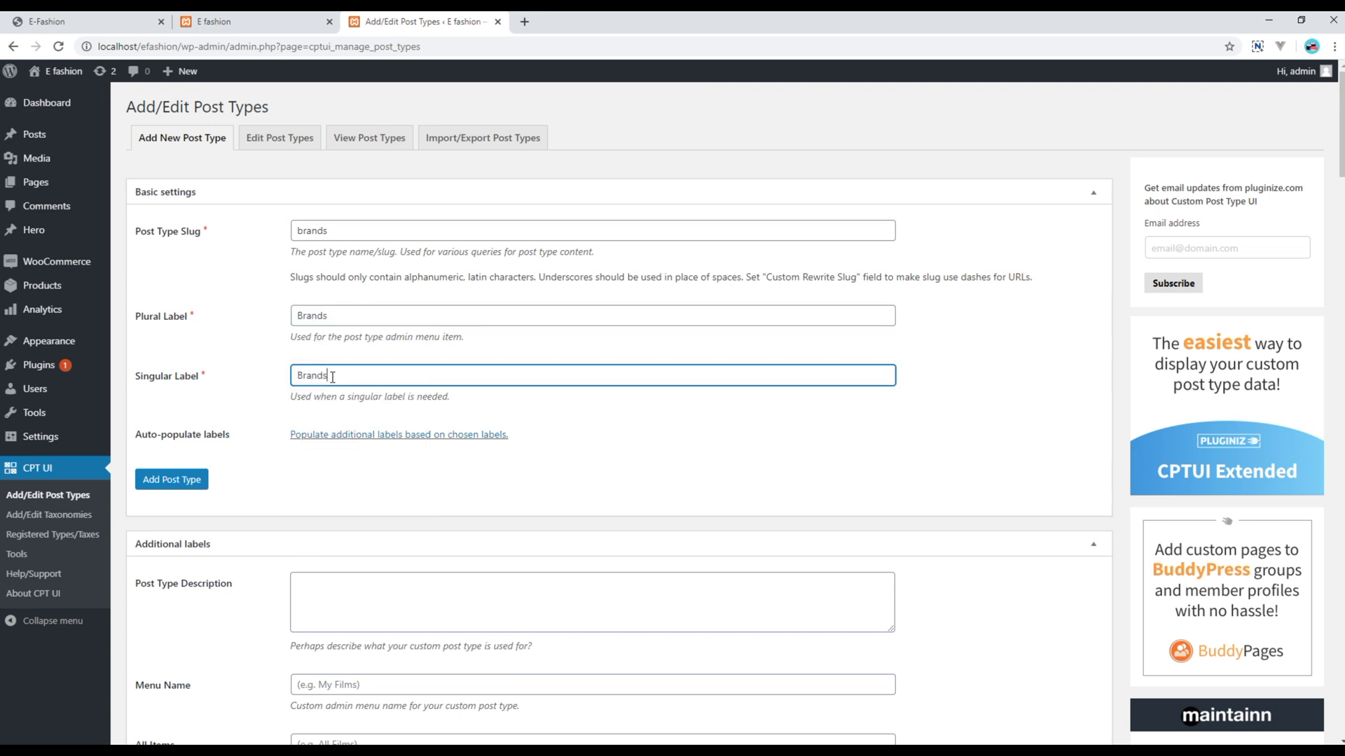
# Turn off Editor support and add the brands post type
pyautogui.moveTo(1339, 171); pyautogui.dragTo(1337, 721)
pyautogui.scroll(1, 372, 360)
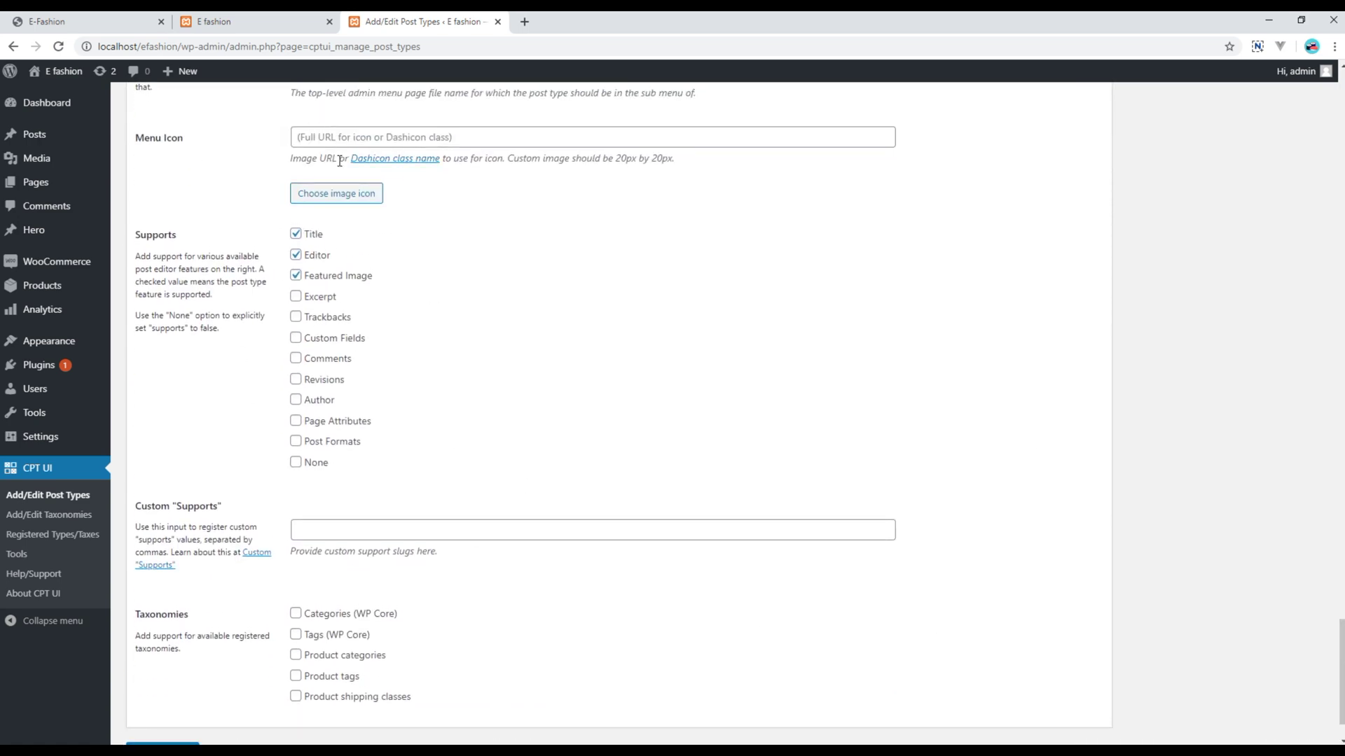
pyautogui.click(295, 255)
pyautogui.scroll(-1, 640, 351)
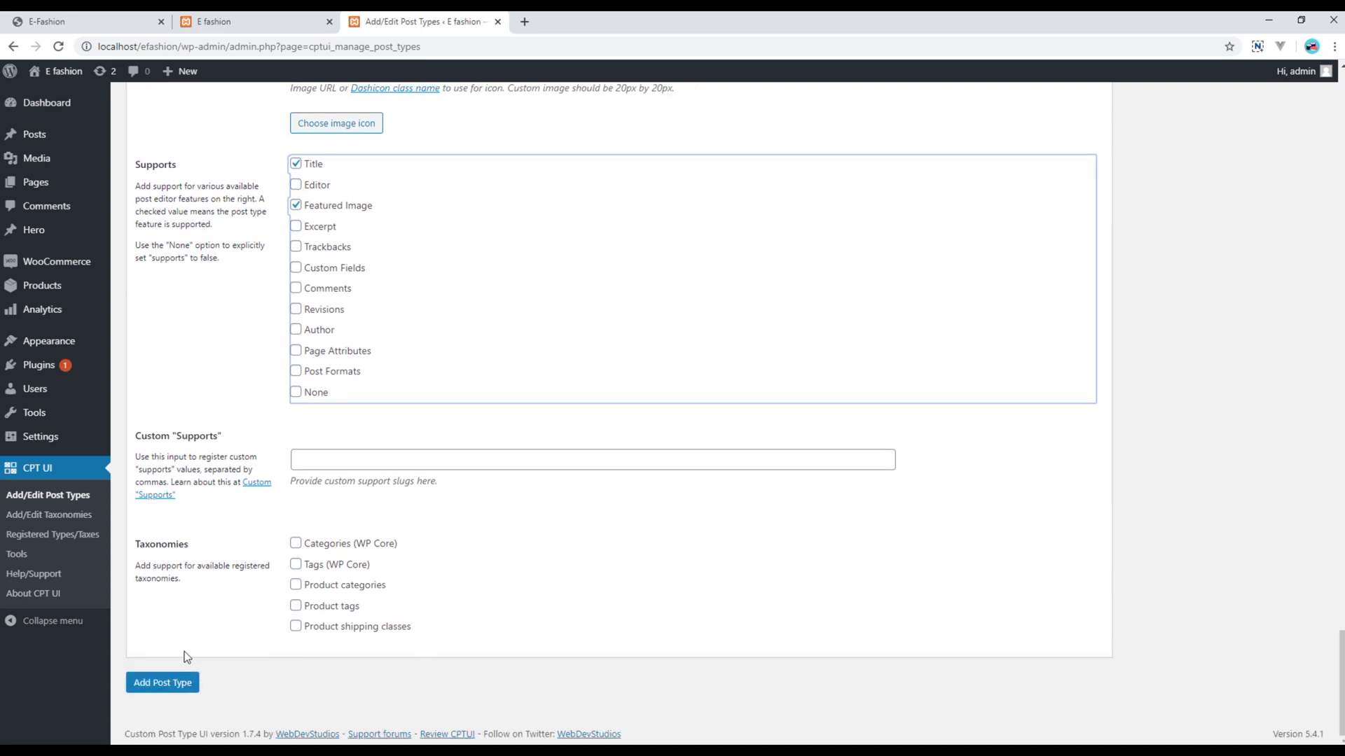
pyautogui.click(164, 690)
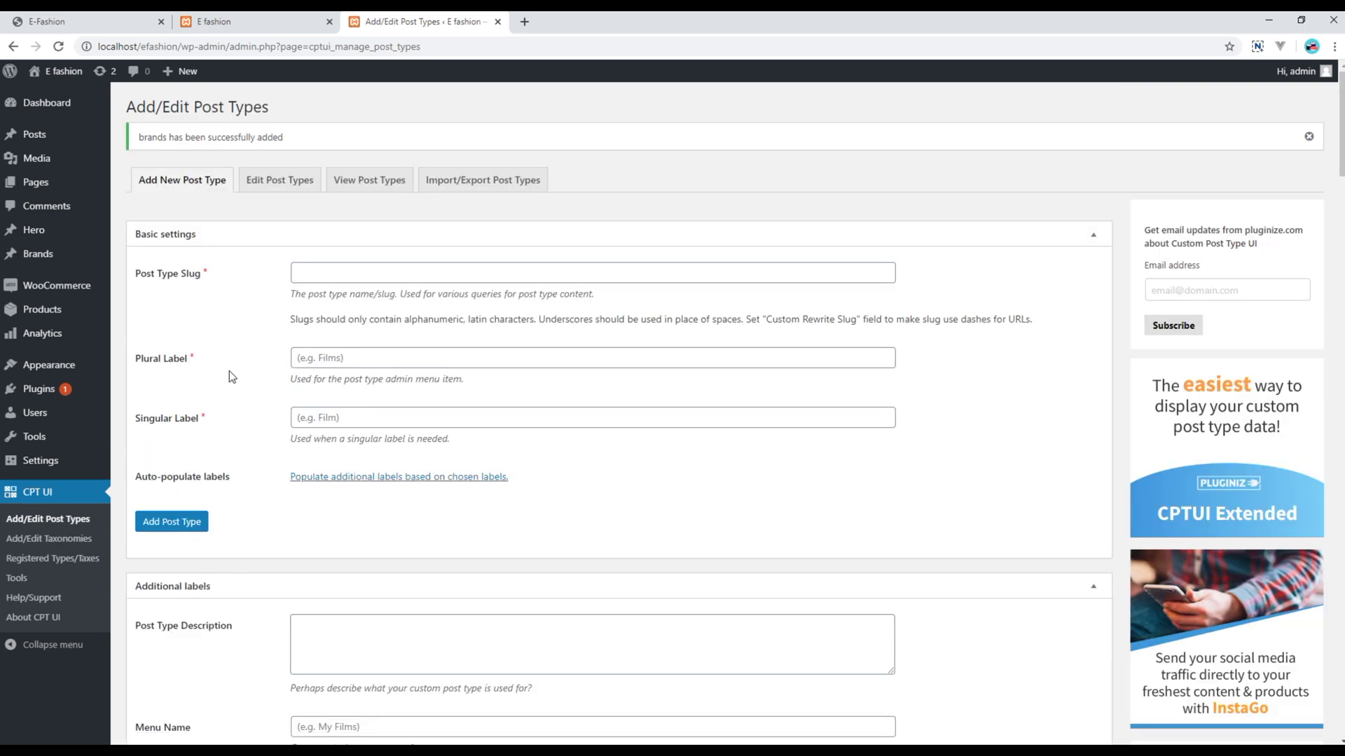
pyautogui.moveTo(38, 255)
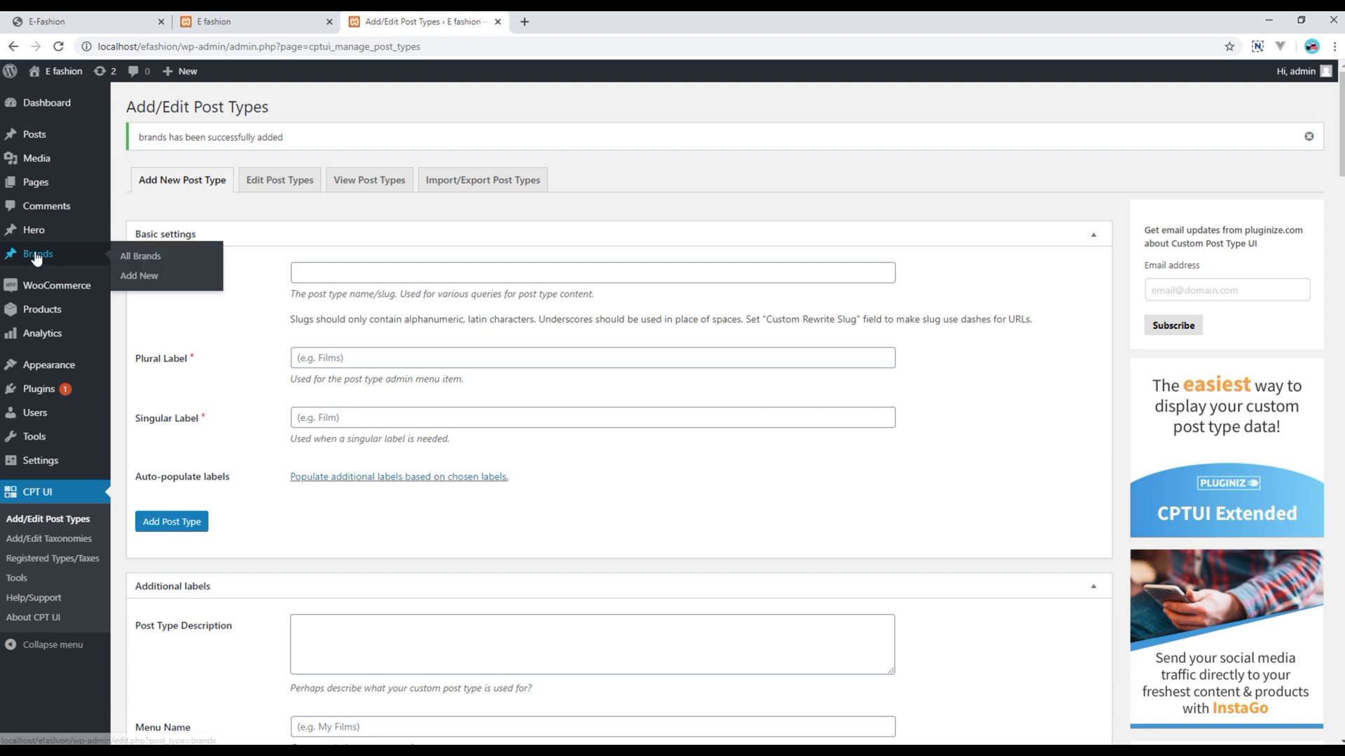
# Start a new Brands entry titled 'Zara'
pyautogui.click(153, 280)
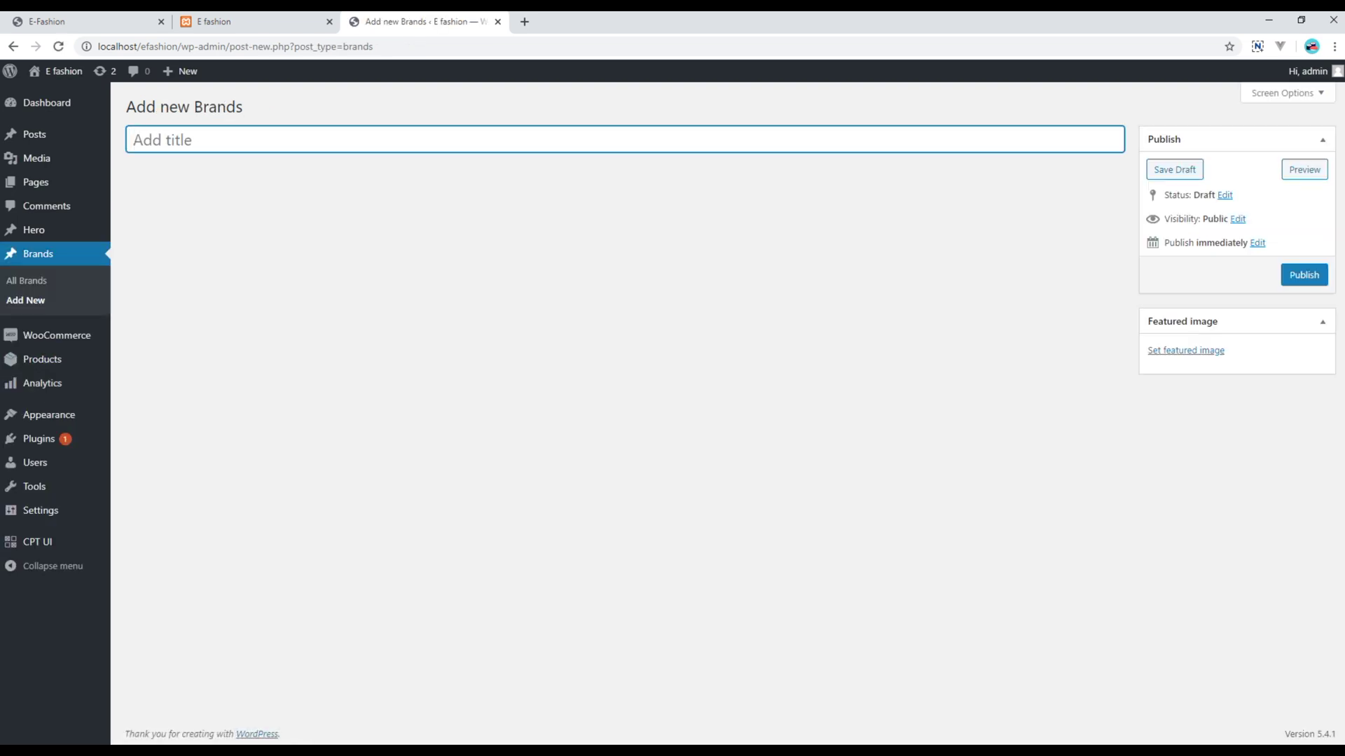
pyautogui.click(237, 144)
pyautogui.write('Zara')
# Upload brand-zara.png as the featured image and publish the Zara entry
pyautogui.click(1190, 353)
pyautogui.click(61, 130)
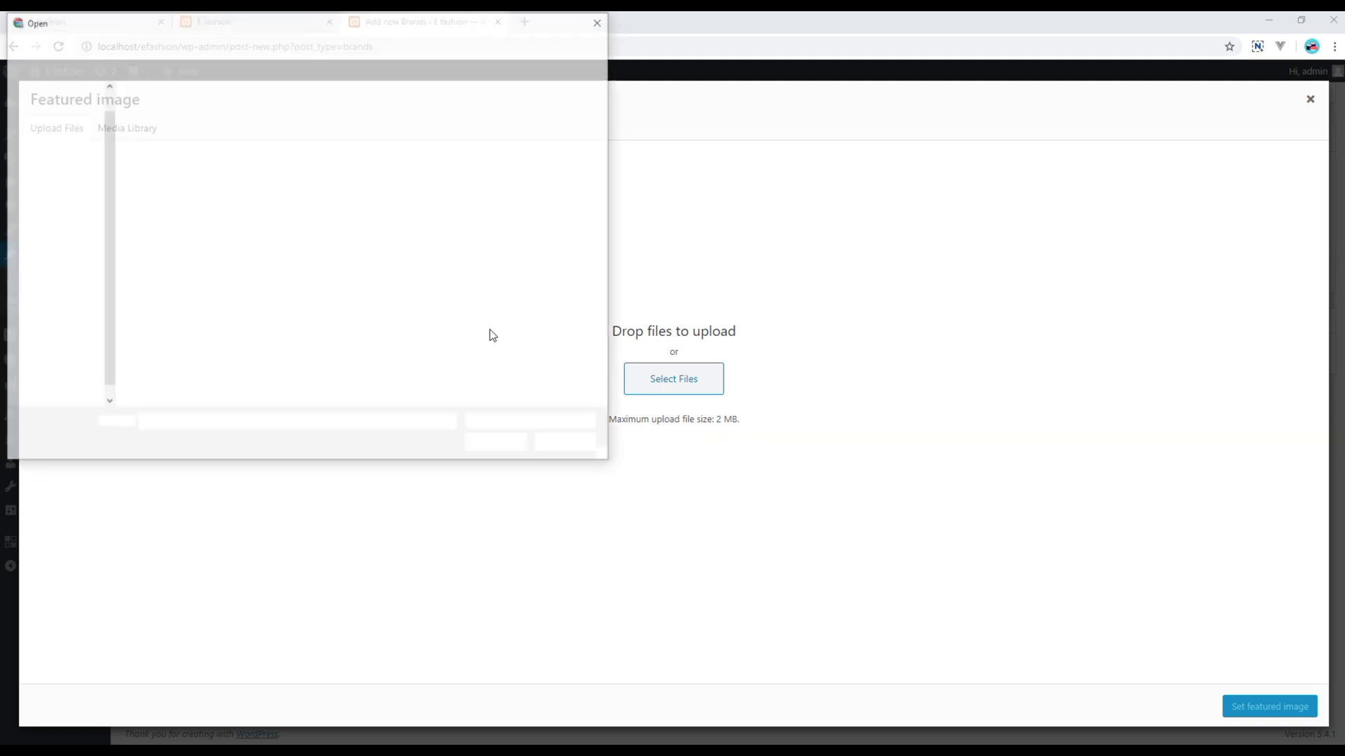
pyautogui.click(179, 129)
pyautogui.doubleClick(178, 129)
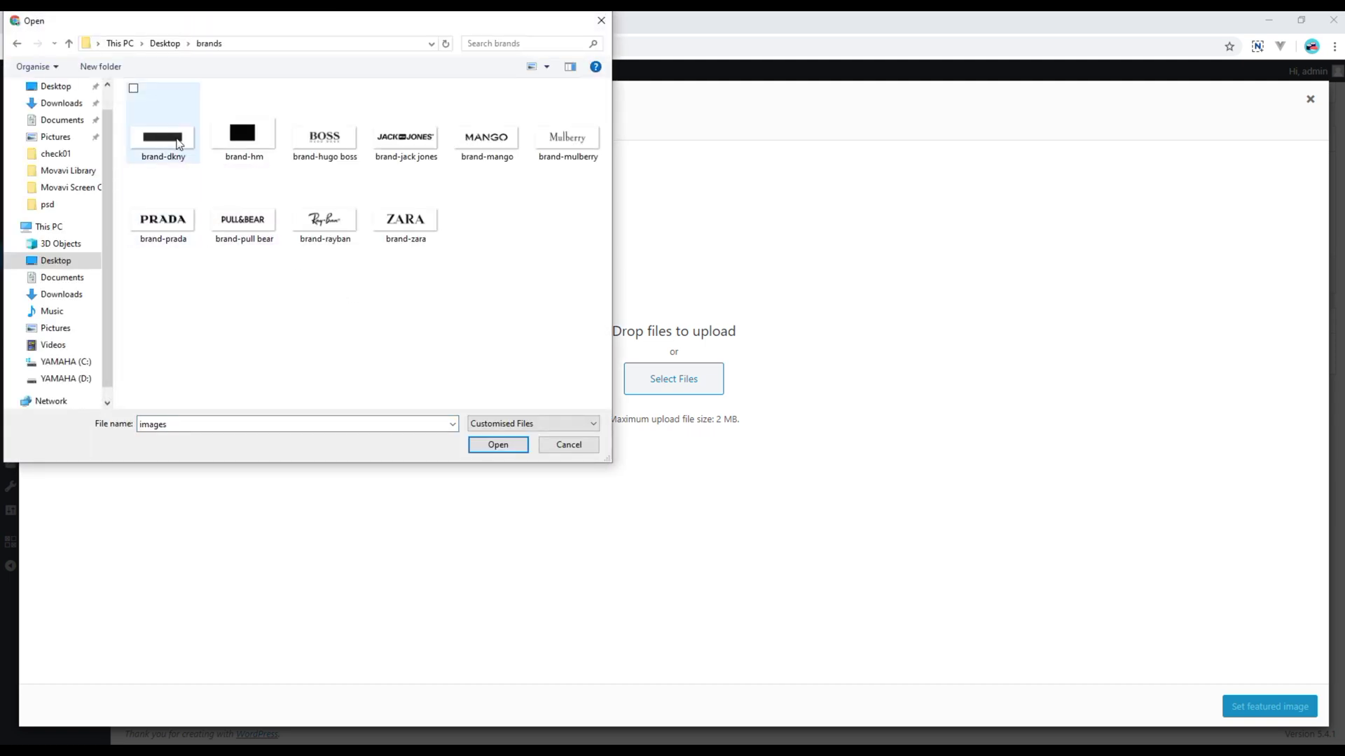
pyautogui.doubleClick(404, 225)
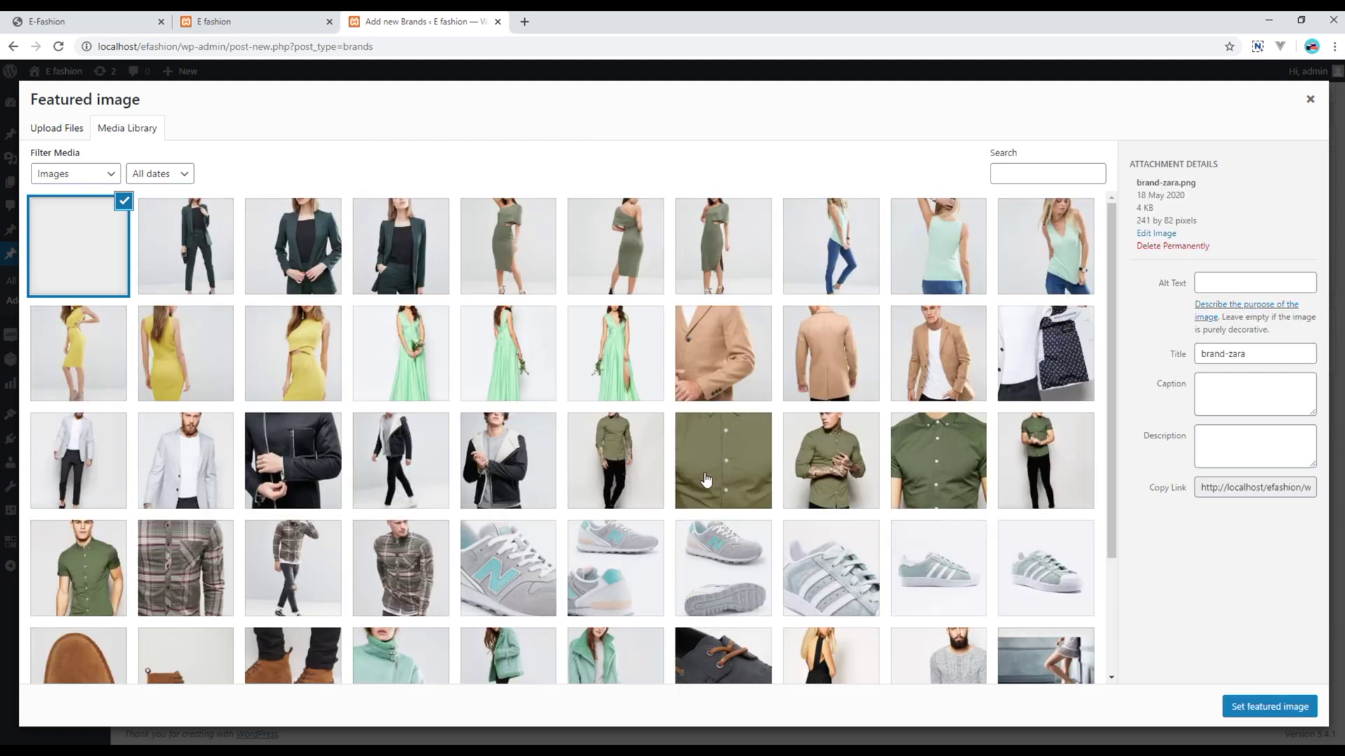
pyautogui.click(1227, 705)
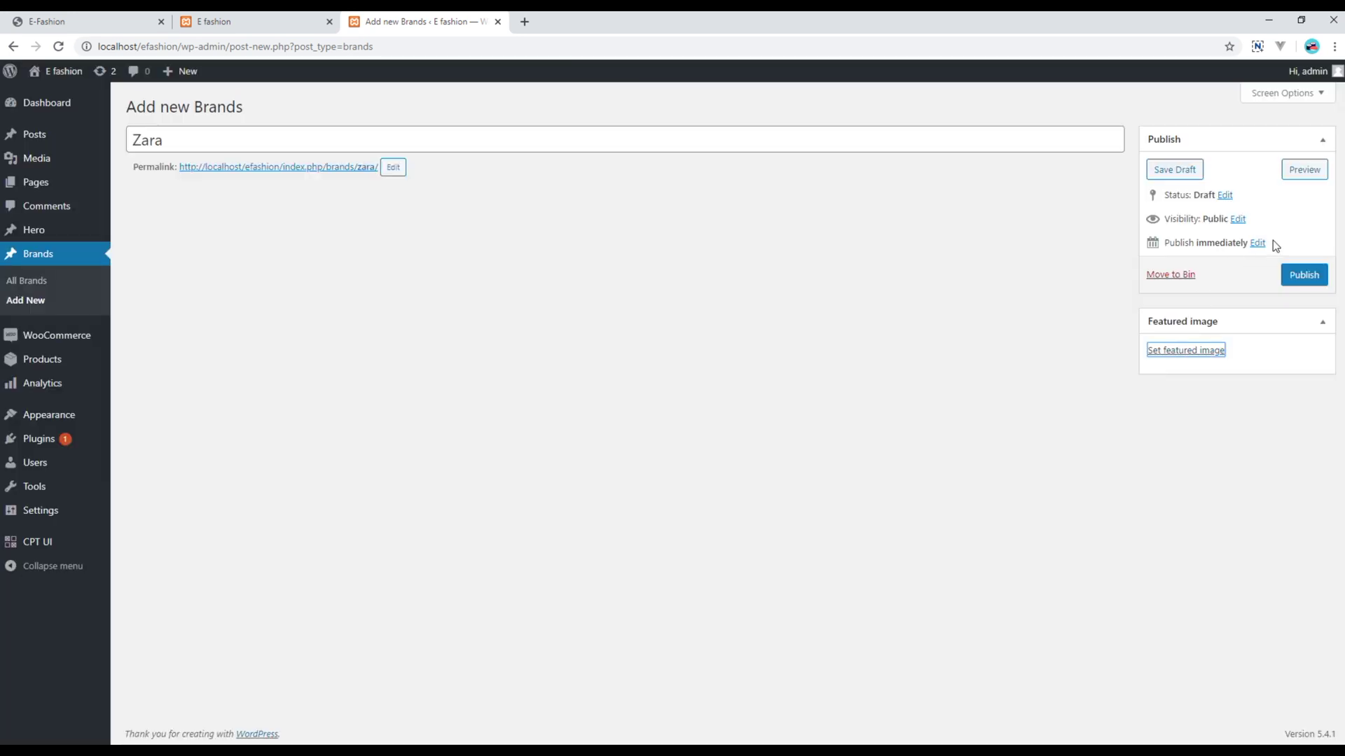
pyautogui.click(1302, 276)
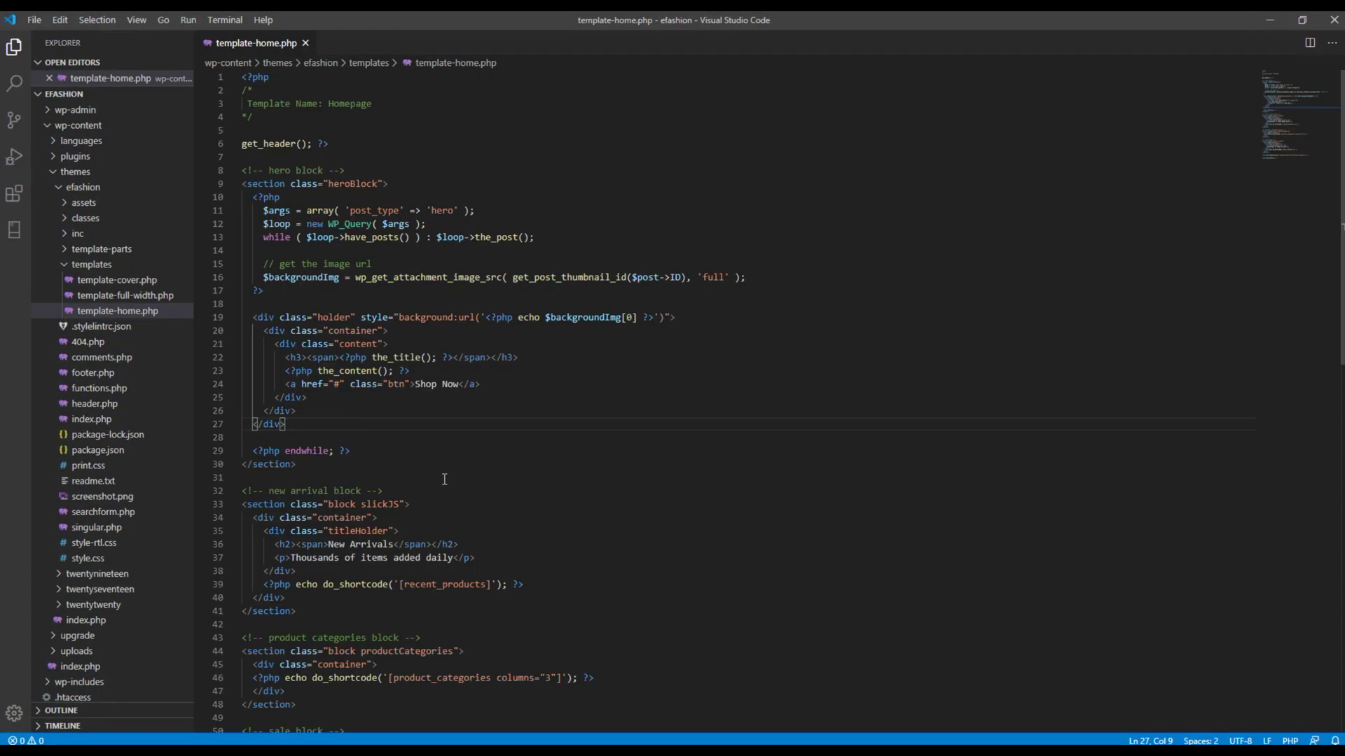
# Place the cursor on empty line 31 of the homepage template
pyautogui.click(444, 479)
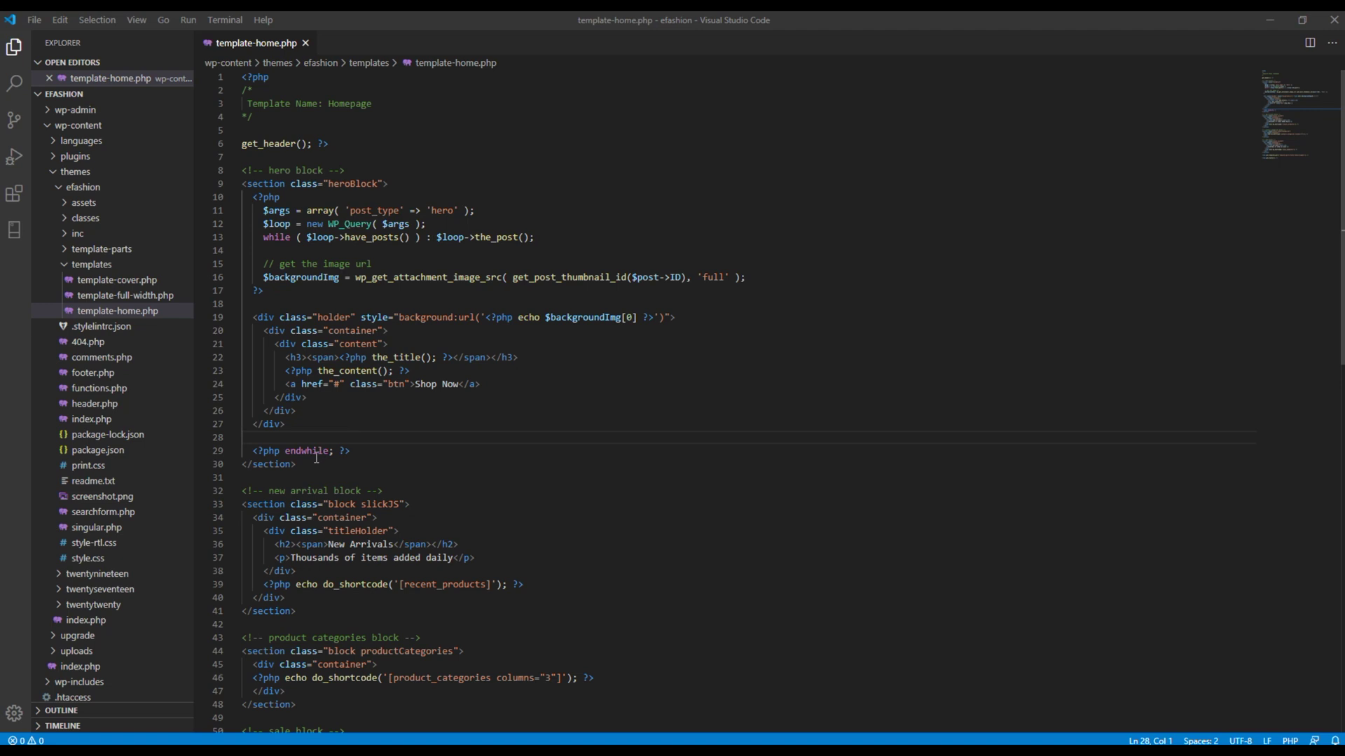
# Copy the hero block section and paste it after the sale block's closing section
pyautogui.moveTo(319, 459); pyautogui.dragTo(252, 263)
pyautogui.click(320, 414)
pyautogui.moveTo(304, 465); pyautogui.dragTo(236, 167)
pyautogui.hotkey('ctrl', 'c')
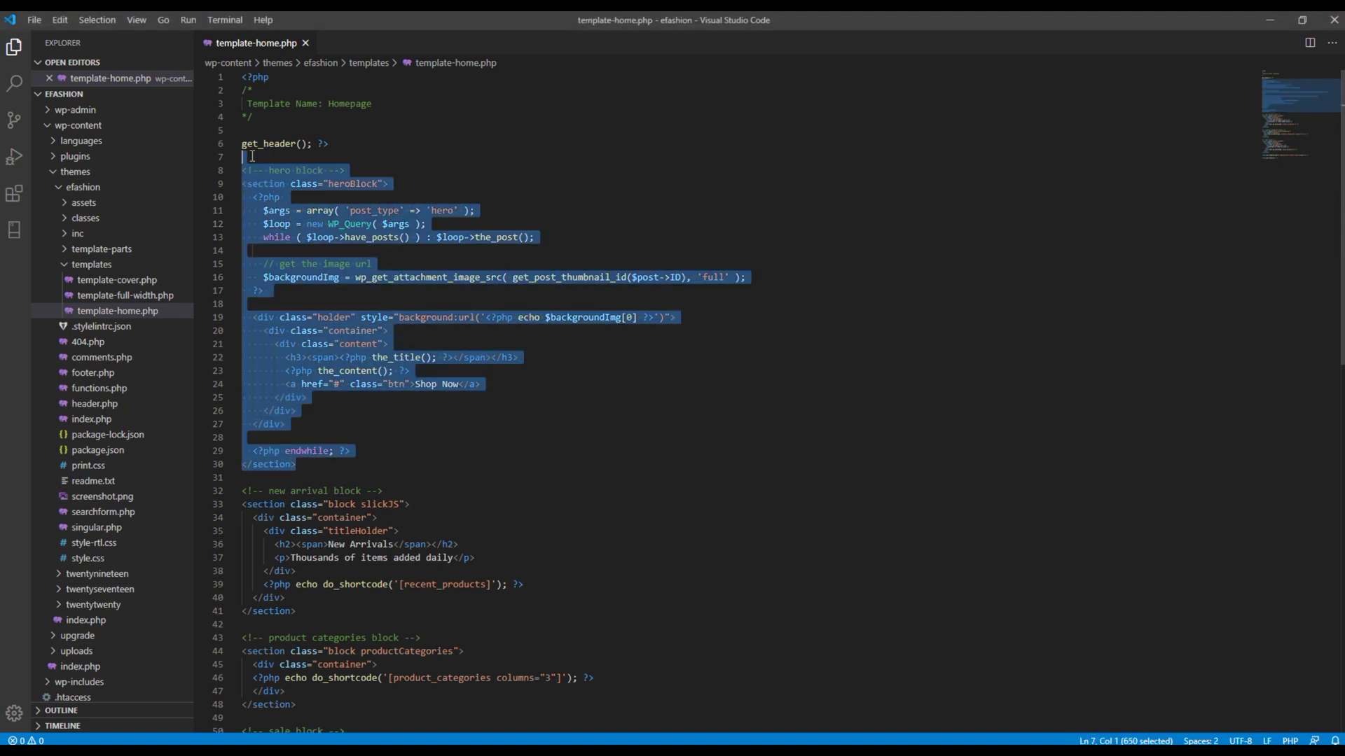
pyautogui.click(538, 461)
pyautogui.scroll(-5, 547, 491)
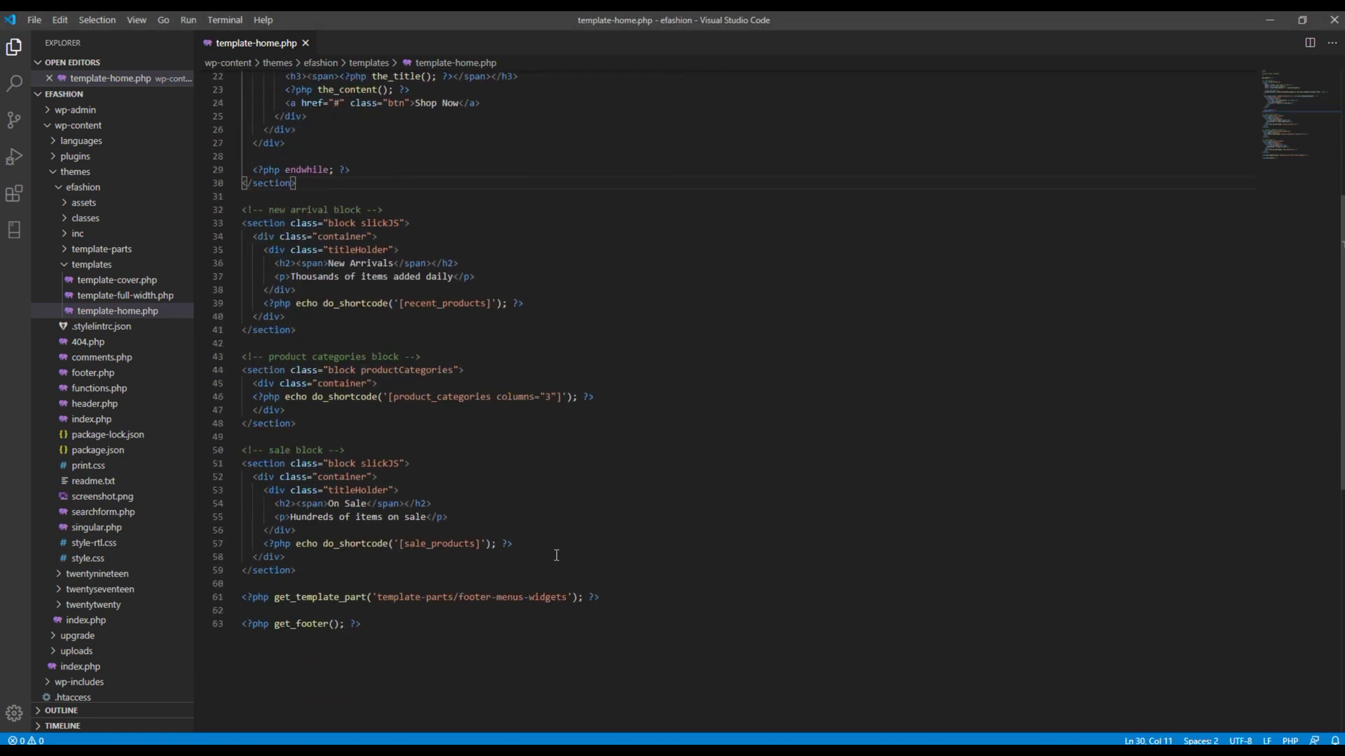
pyautogui.click(342, 532)
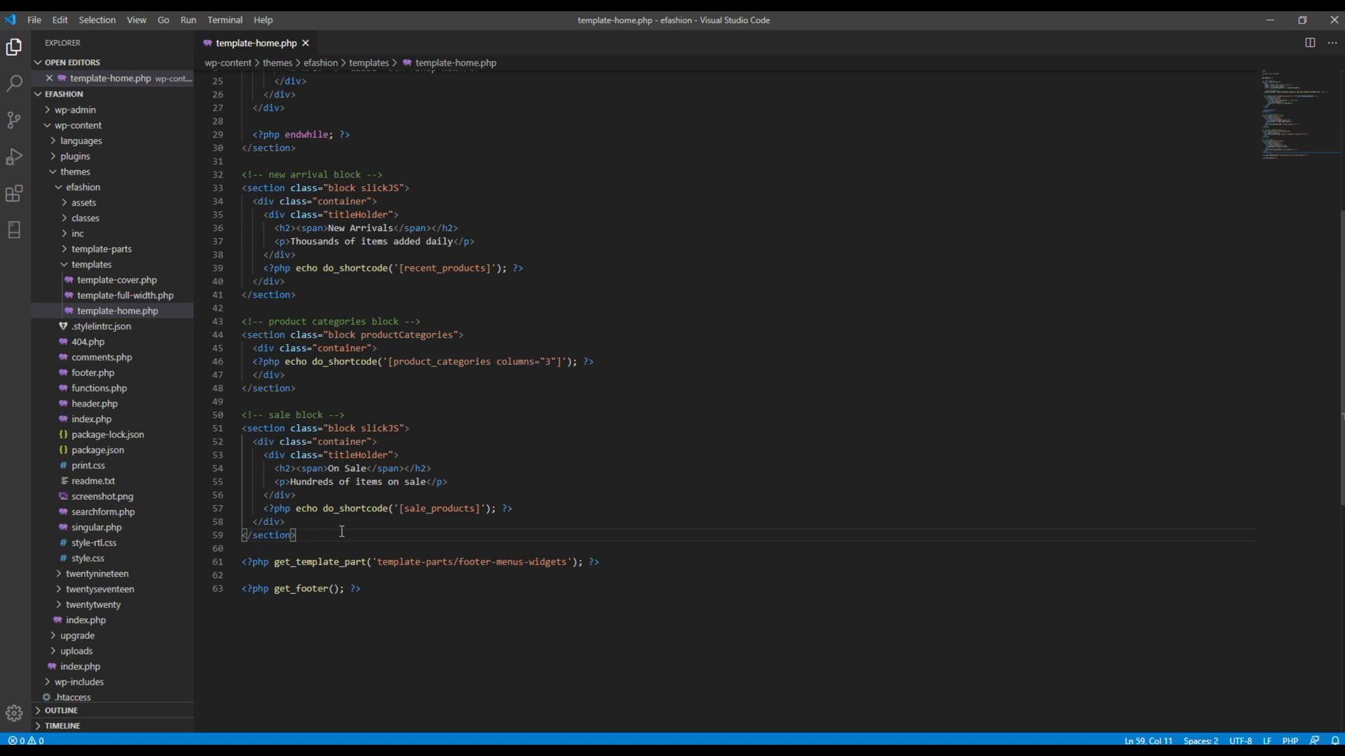
pyautogui.press('Return')
pyautogui.press('Return')
pyautogui.scroll(-2, 350, 521)
pyautogui.hotkey('ctrl', 'v')
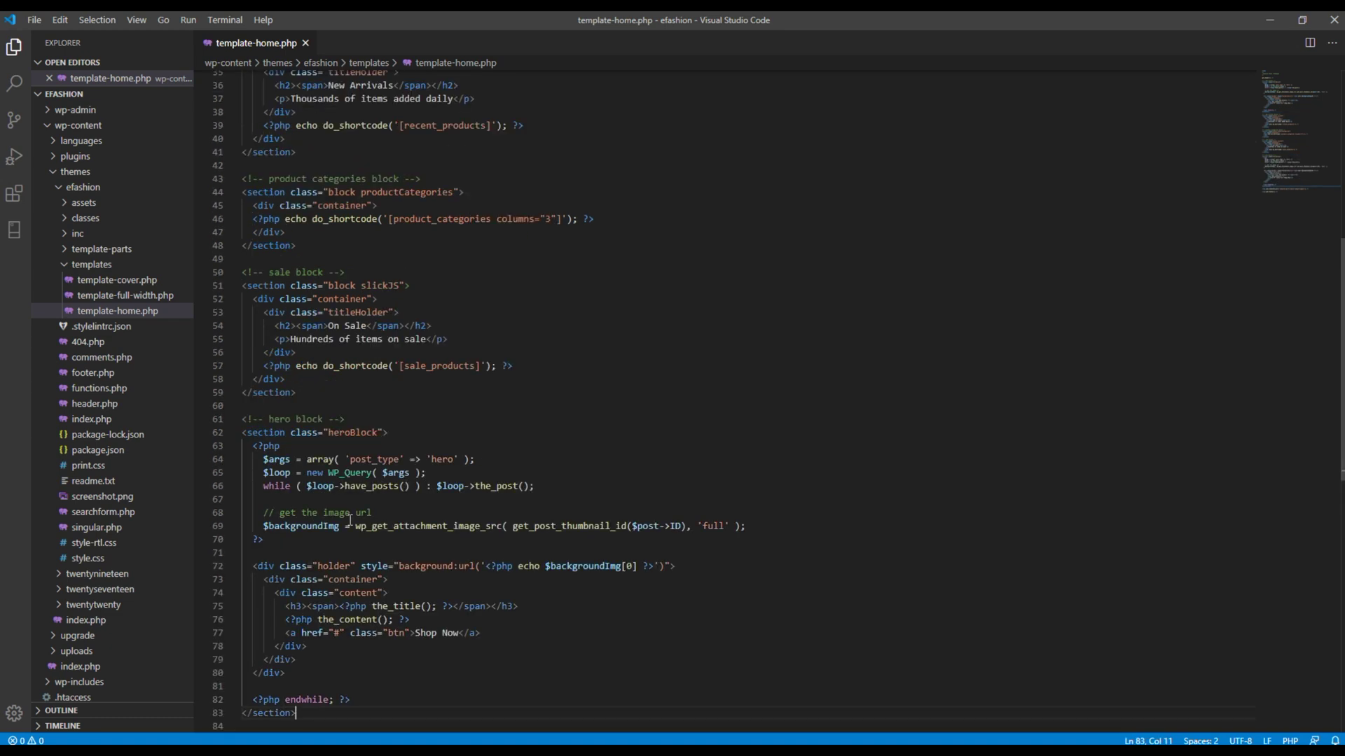
# Change the copied section's comment from 'hero' to 'brand block'
pyautogui.click(279, 420)
pyautogui.doubleClick(279, 420)
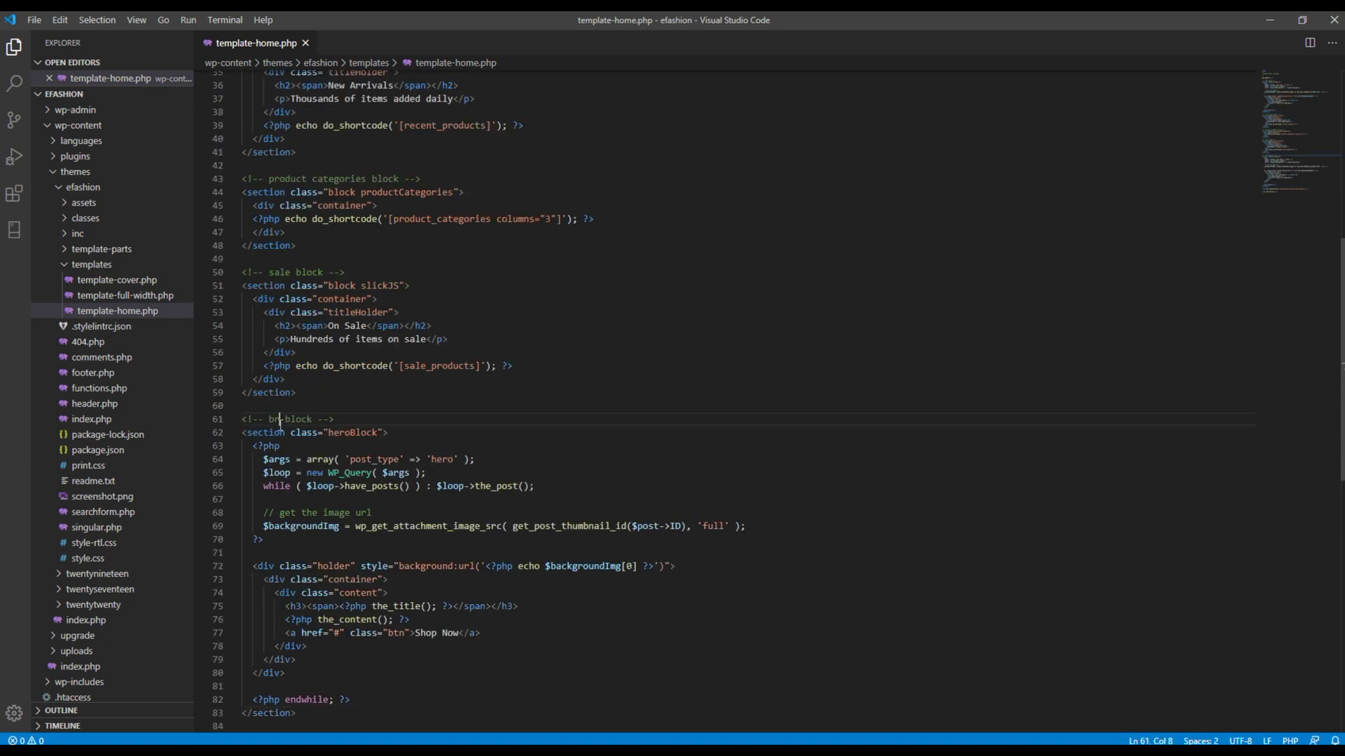
pyautogui.write('brand')
pyautogui.doubleClick(344, 434)
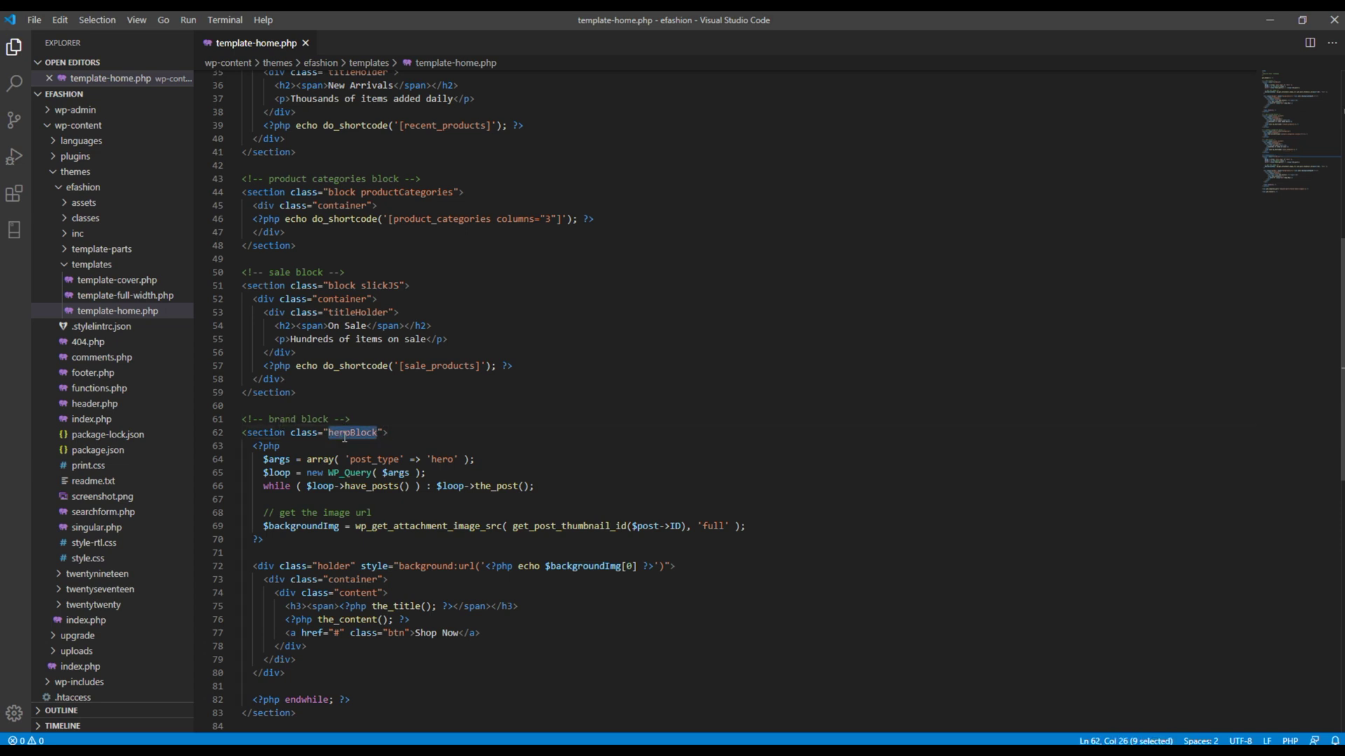
# Rename the copy's class to 'block brandBlock' and set its post_type to 'brands'
pyautogui.write('block brandBlock')
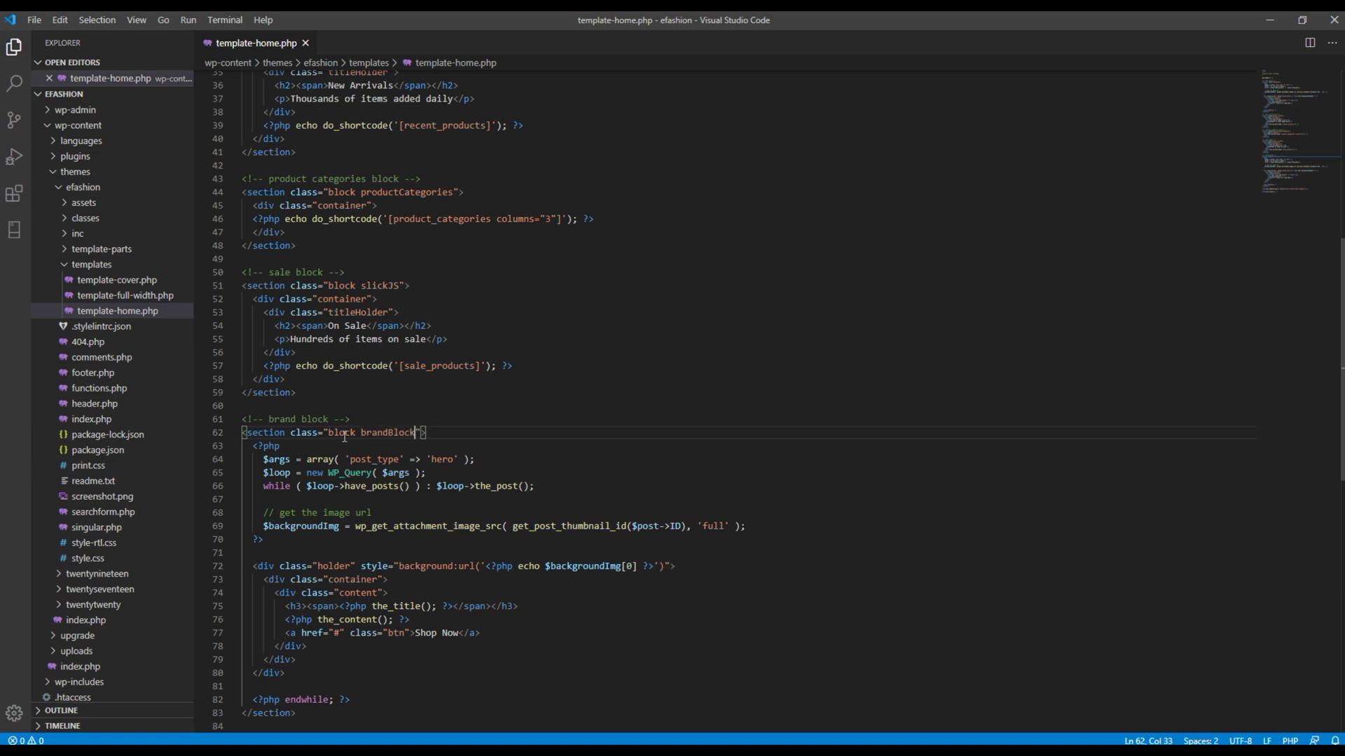
pyautogui.scroll(-2, 371, 444)
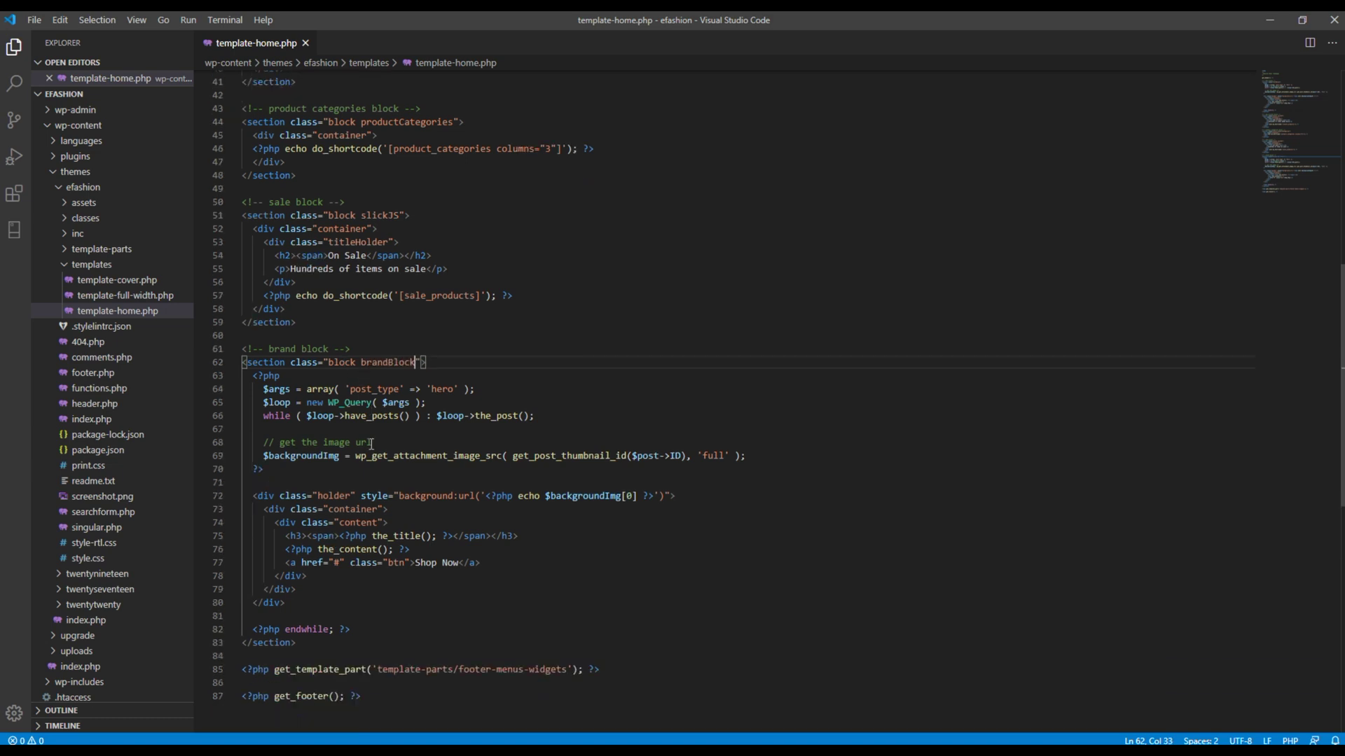
pyautogui.doubleClick(435, 389)
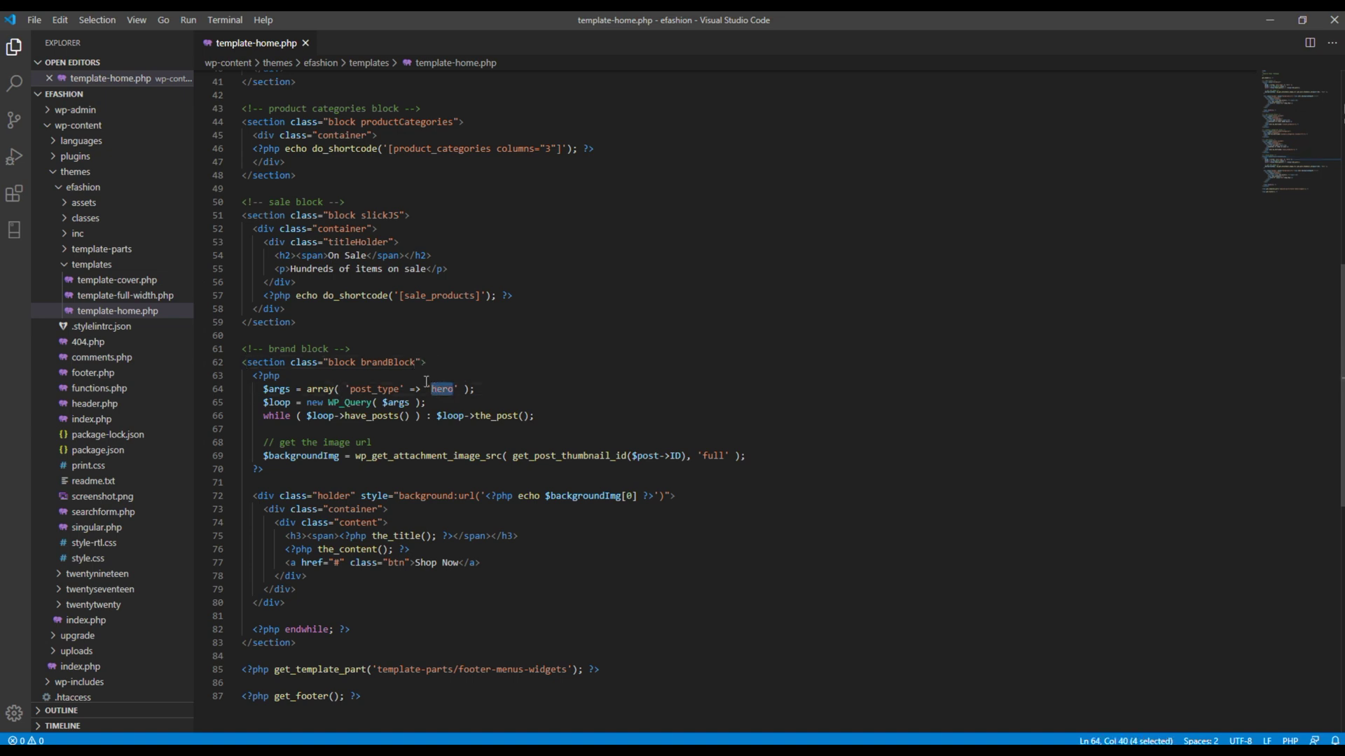
pyautogui.write('brand')
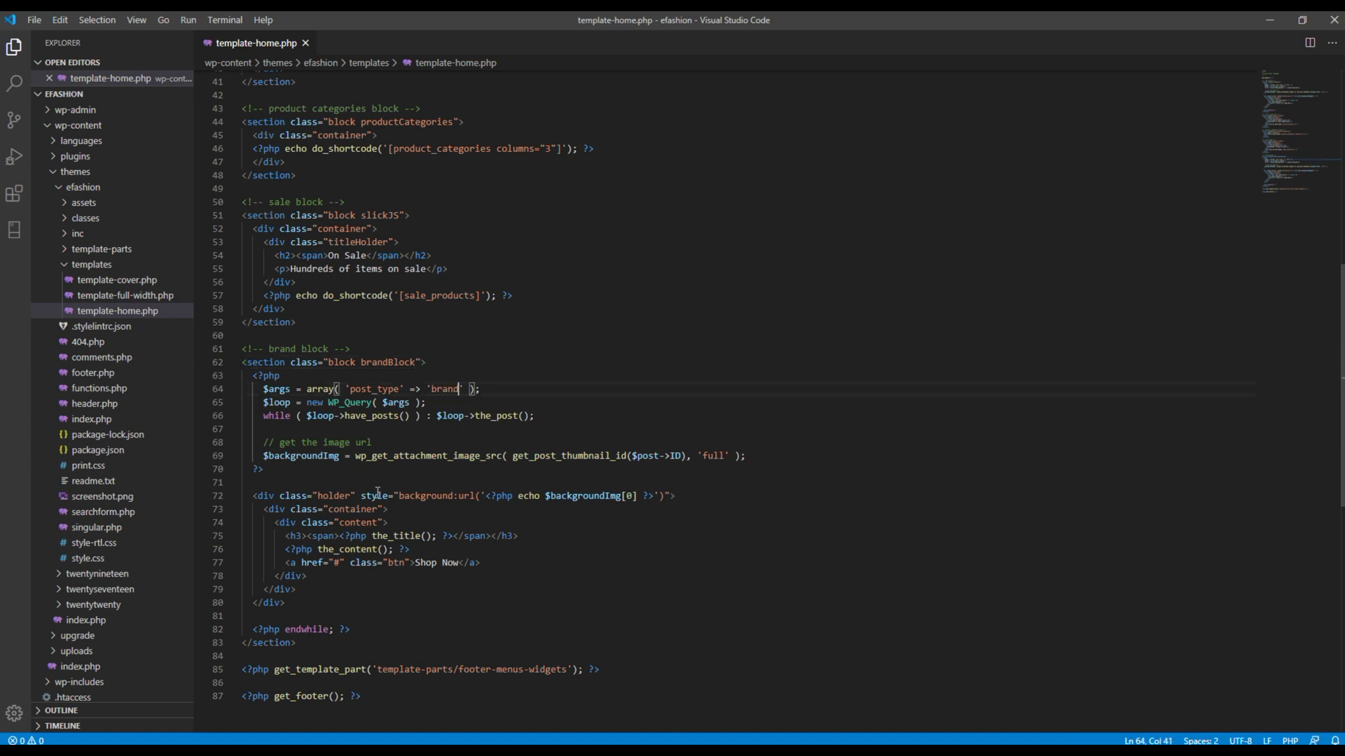
pyautogui.write('s')
# Delete the background-image code and replace the holder markup with an li element
pyautogui.click(448, 537)
pyautogui.moveTo(749, 456); pyautogui.dragTo(248, 444)
pyautogui.press('BackSpace')
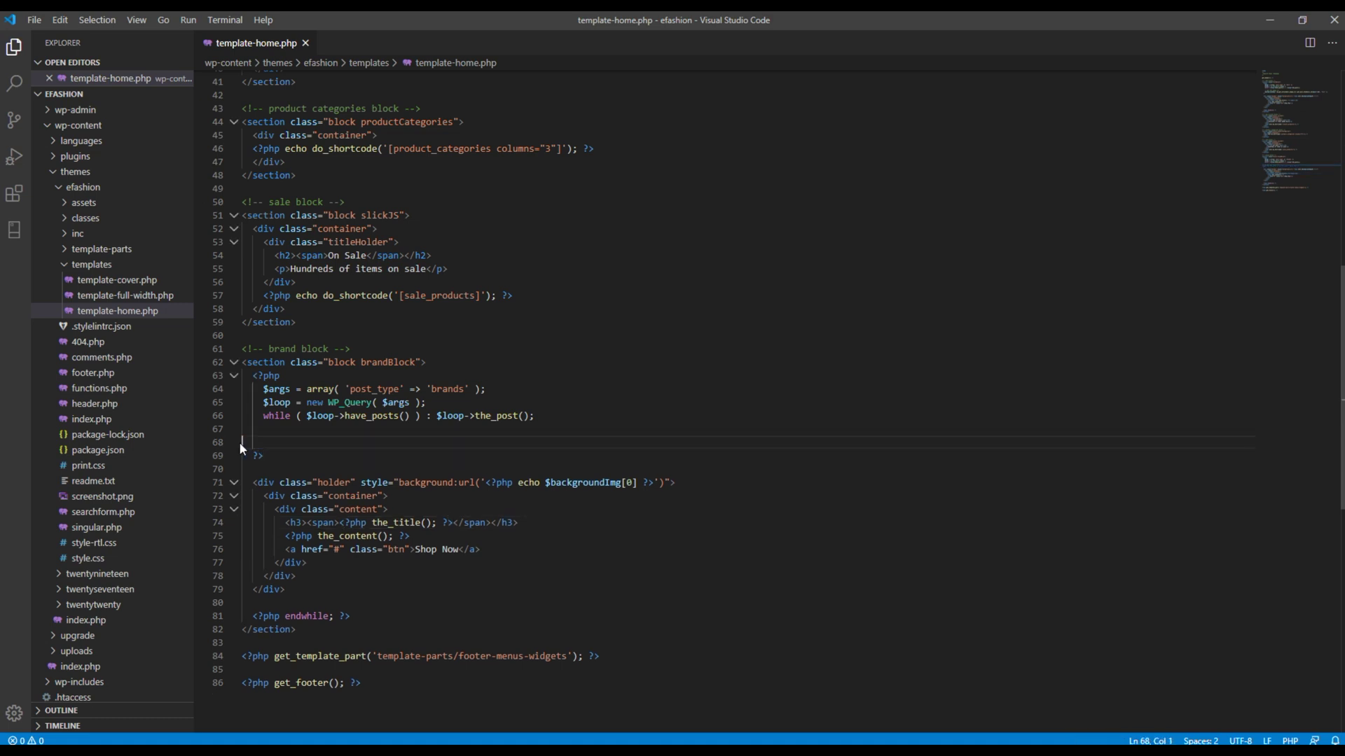
pyautogui.press('BackSpace')
pyautogui.press('BackSpace')
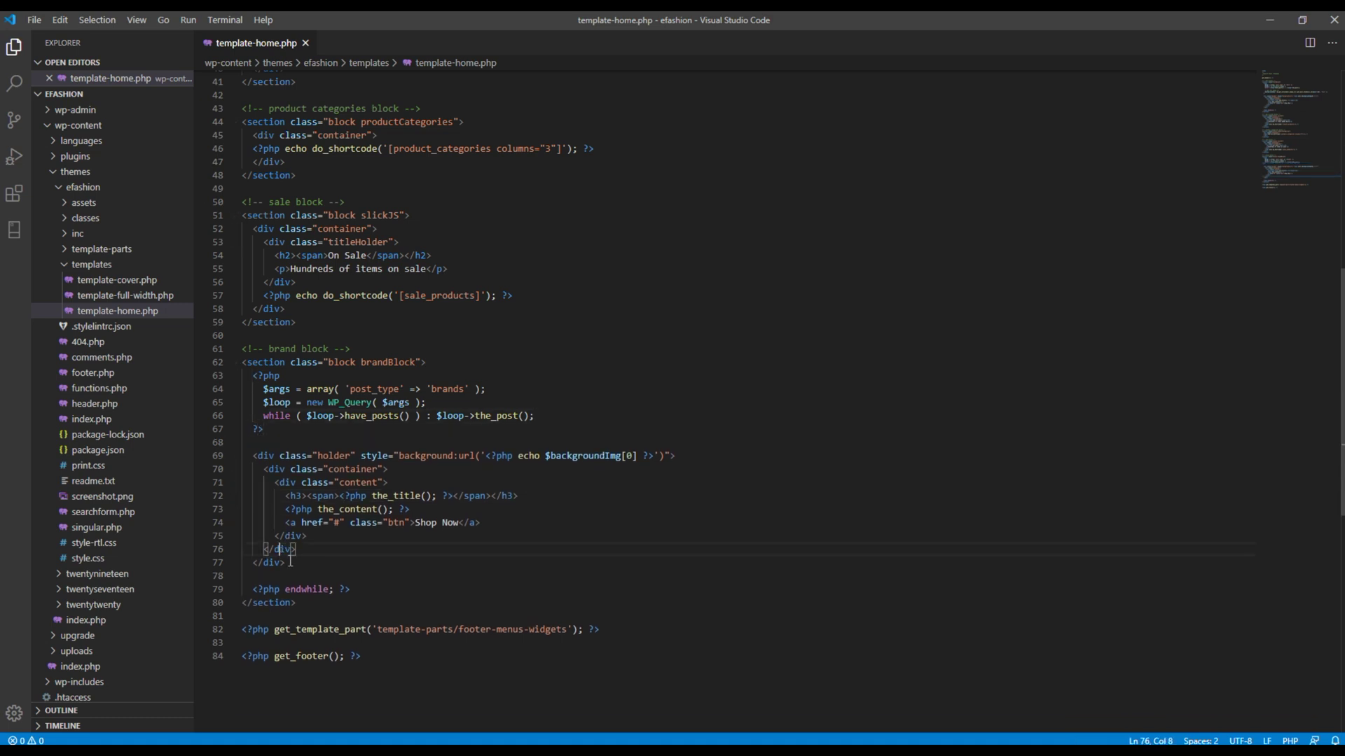
pyautogui.moveTo(285, 562); pyautogui.dragTo(252, 456)
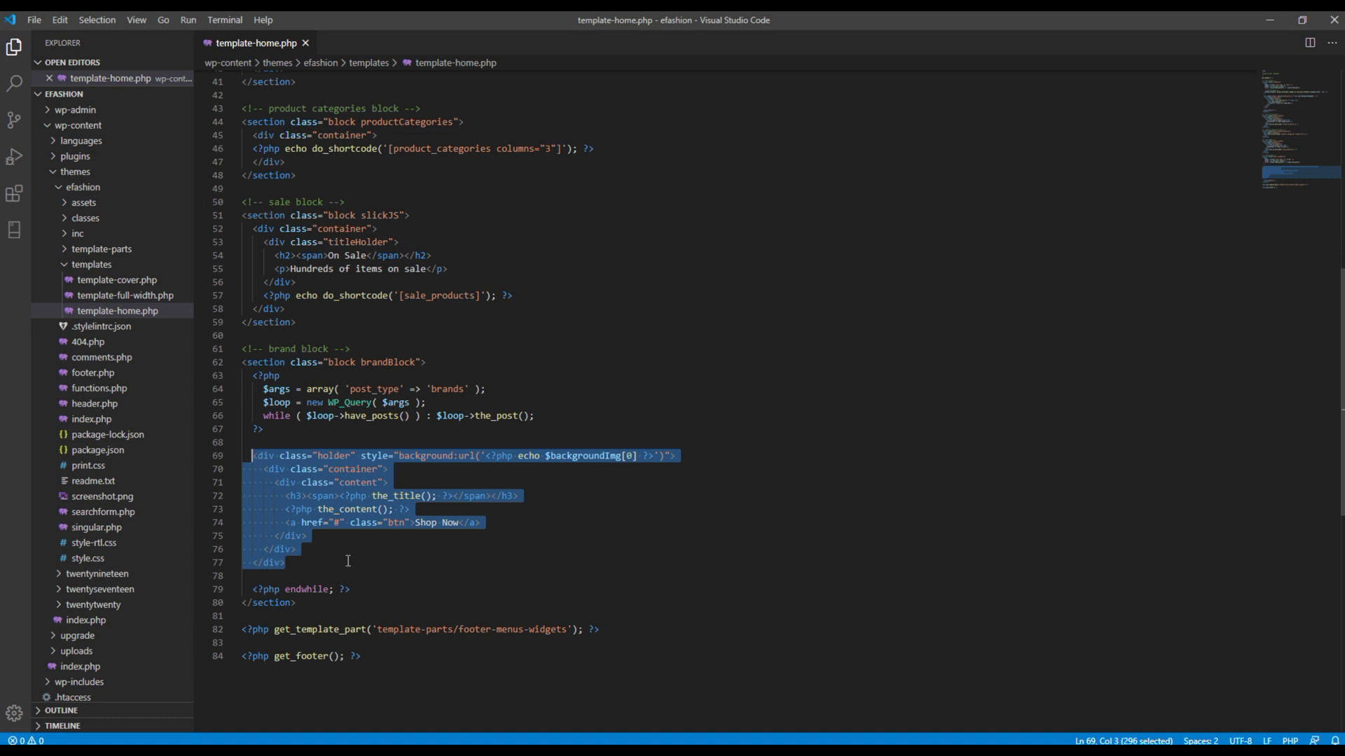
pyautogui.write('l')
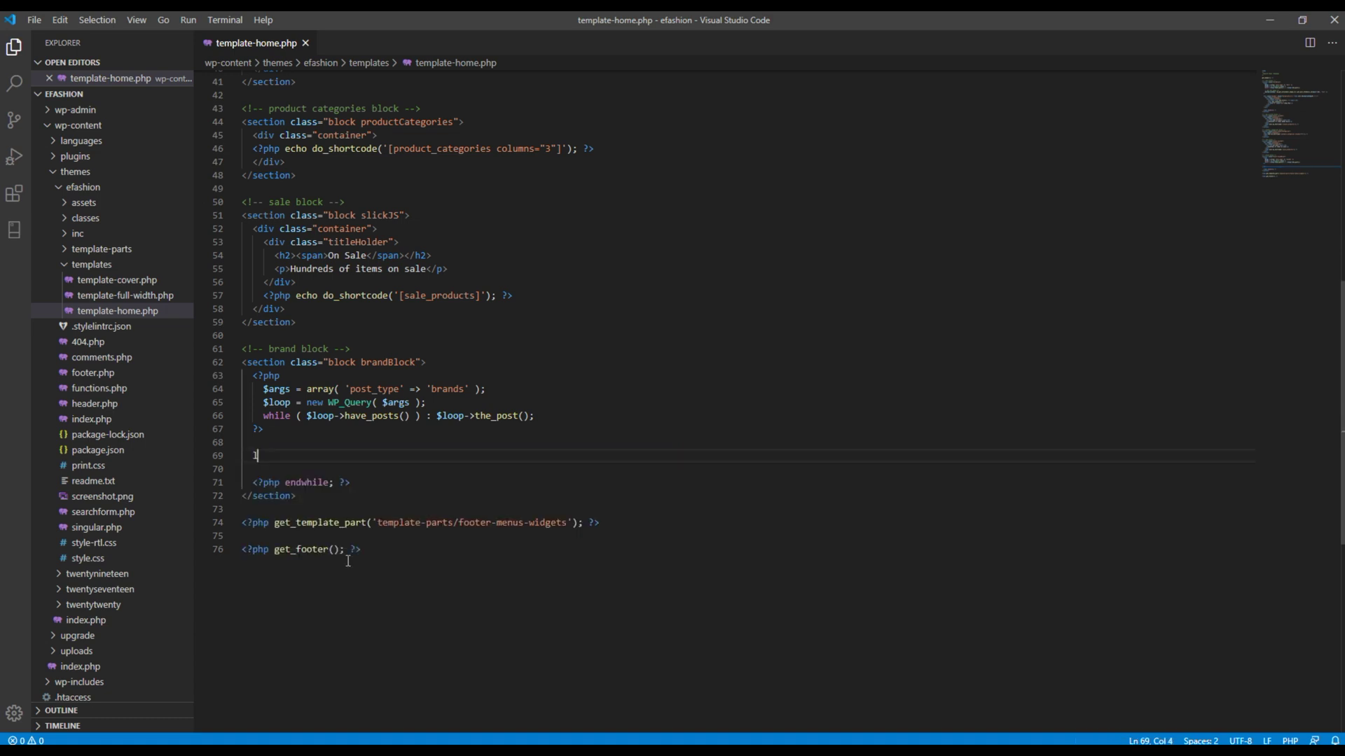
pyautogui.write('i')
pyautogui.press('BackSpace')
pyautogui.press('Tab')
pyautogui.press('Return')
pyautogui.press('Return')
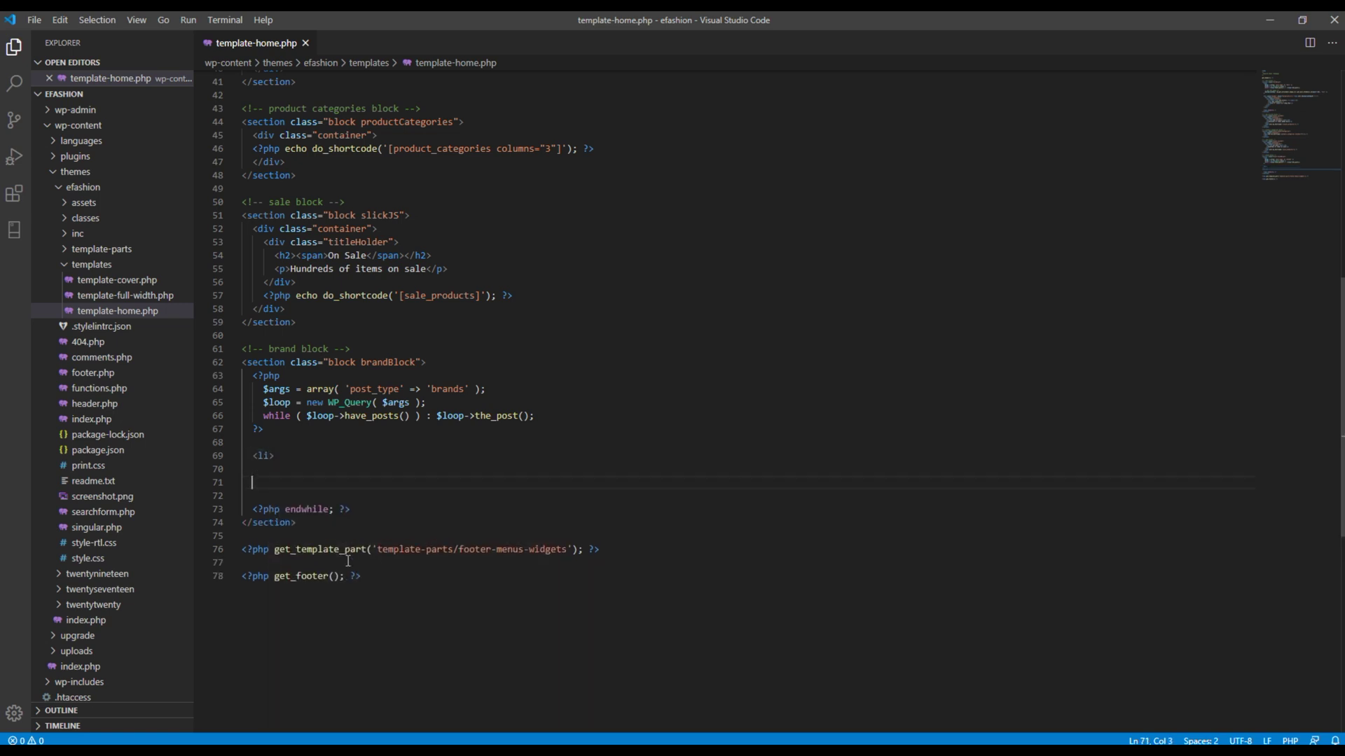
pyautogui.write('</')
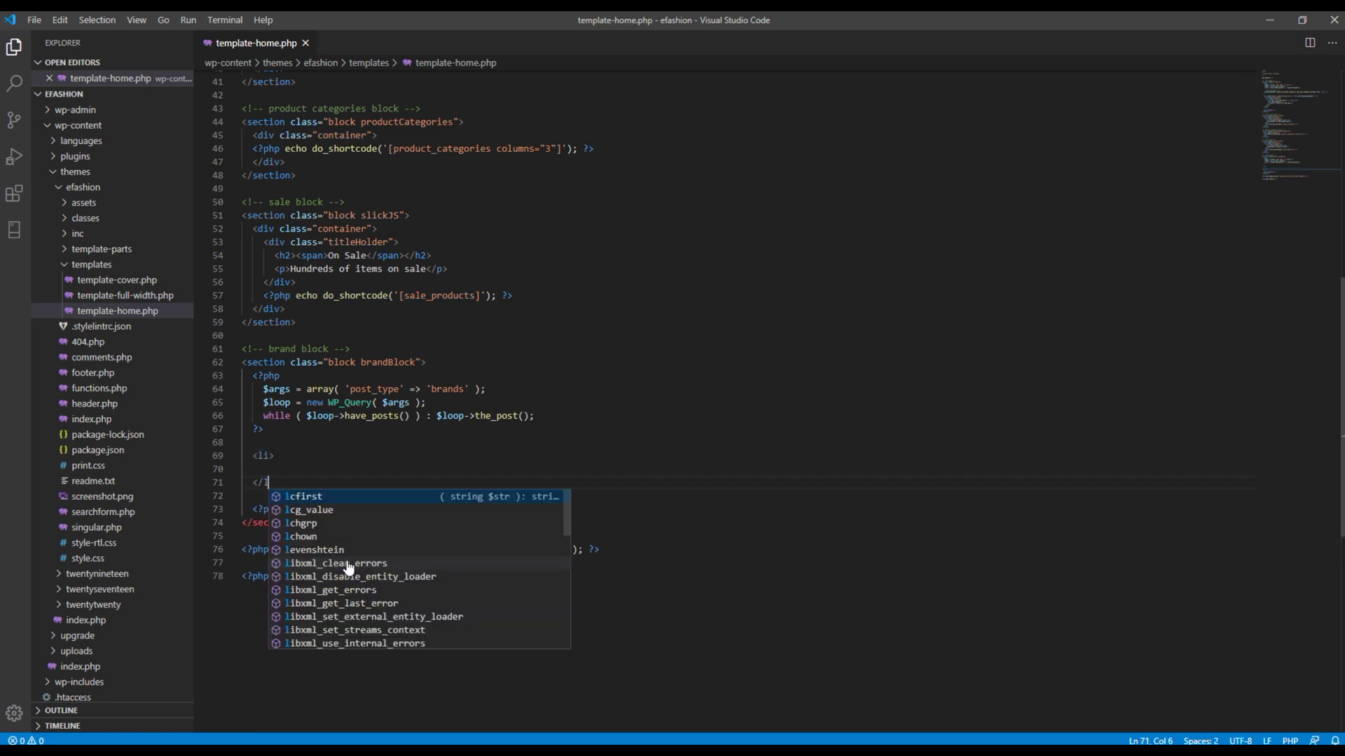
pyautogui.write('li>')
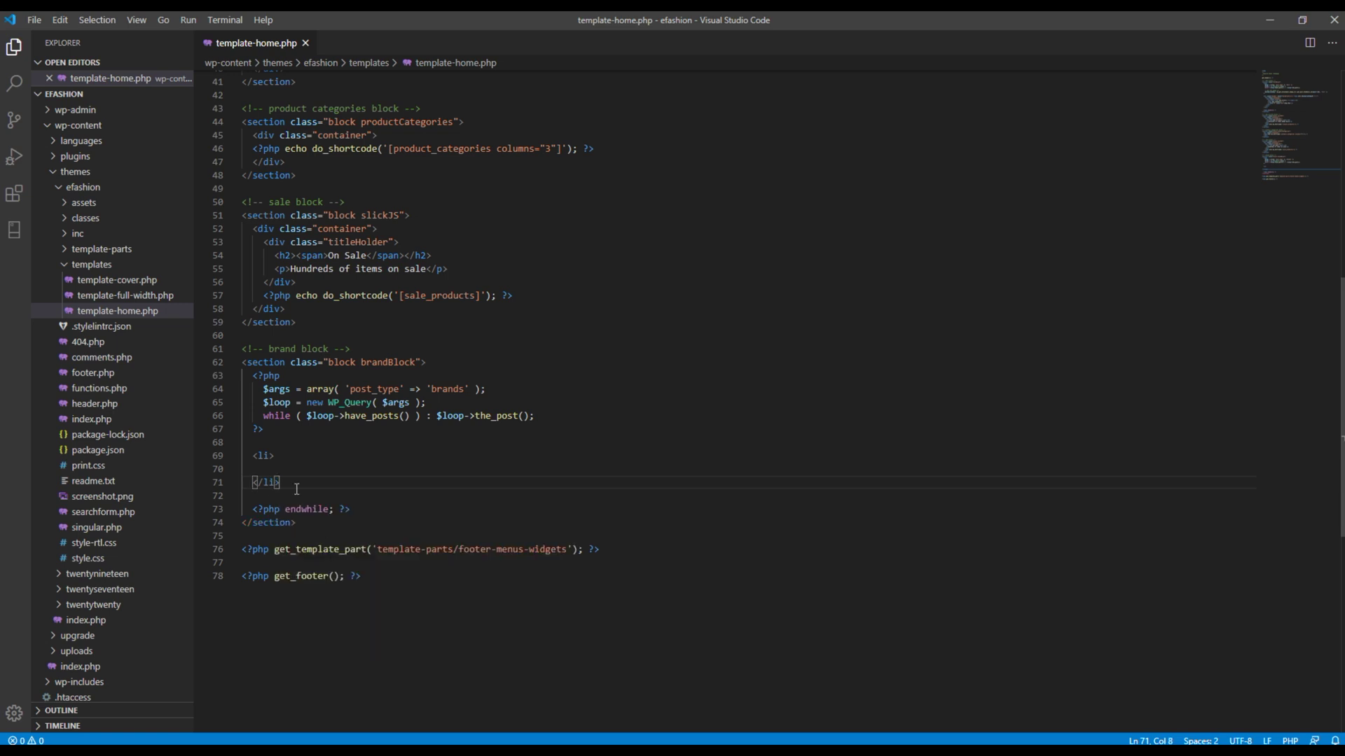
# Wrap the brand loop in a div.container and a ul list
pyautogui.moveTo(354, 509); pyautogui.dragTo(344, 509)
pyautogui.moveTo(305, 445); pyautogui.dragTo(252, 375)
pyautogui.hotkey('ctrl', 'c')
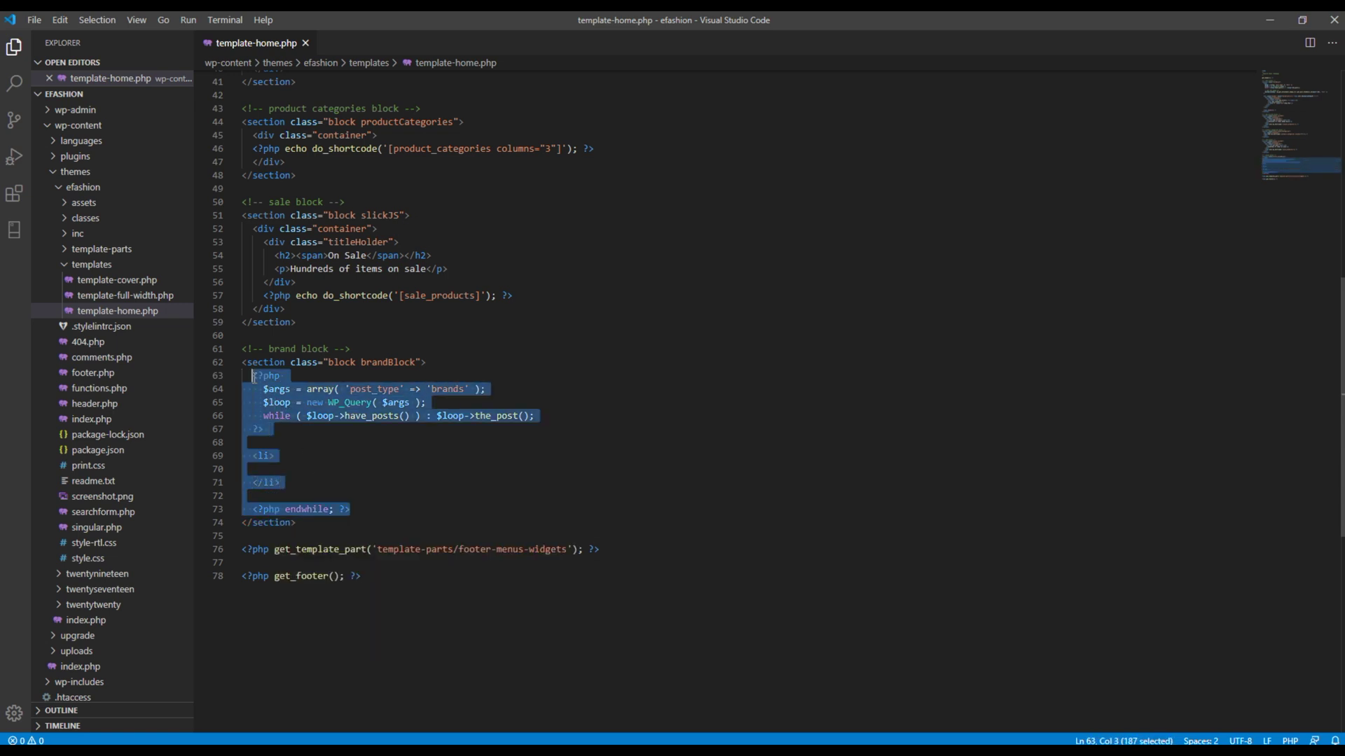
pyautogui.press('BackSpace')
pyautogui.write('iv.container')
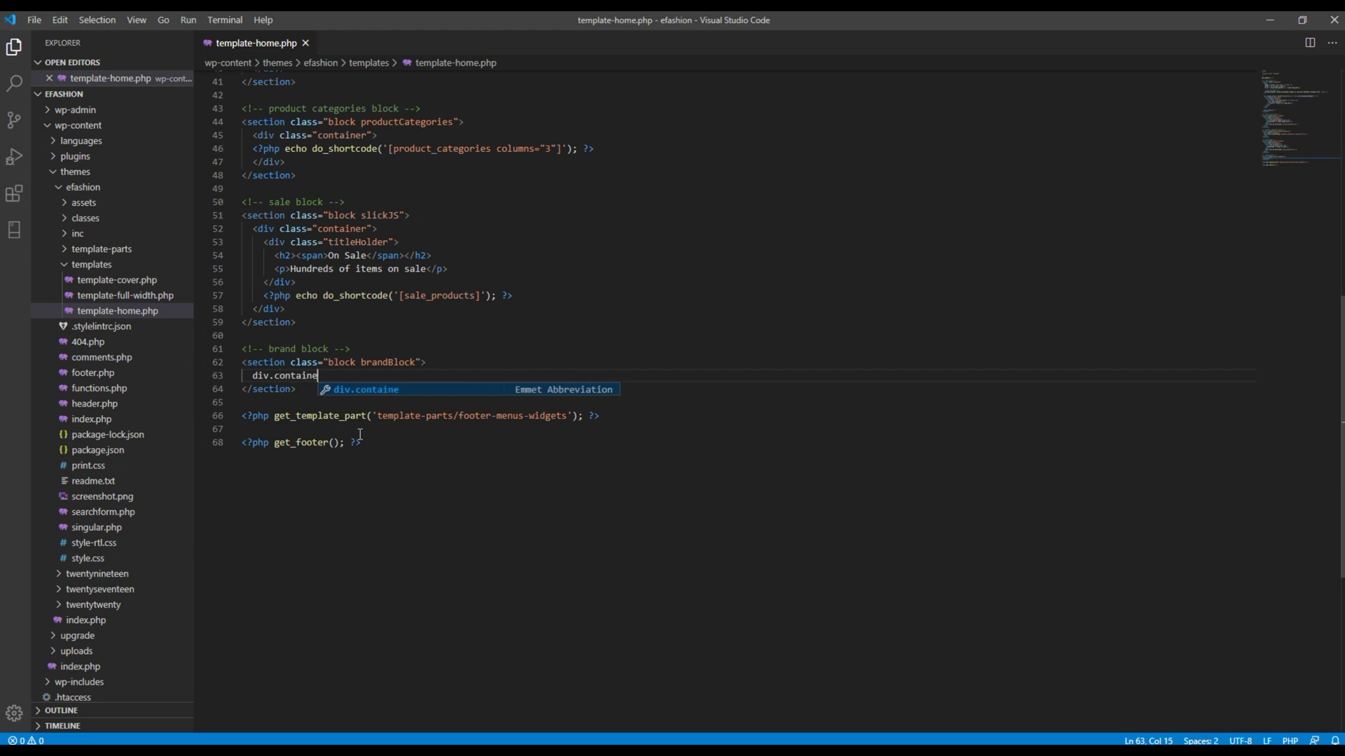
pyautogui.press('Tab')
pyautogui.press('Return')
pyautogui.press('Return')
pyautogui.press('Up')
pyautogui.write('ul')
pyautogui.press('Tab')
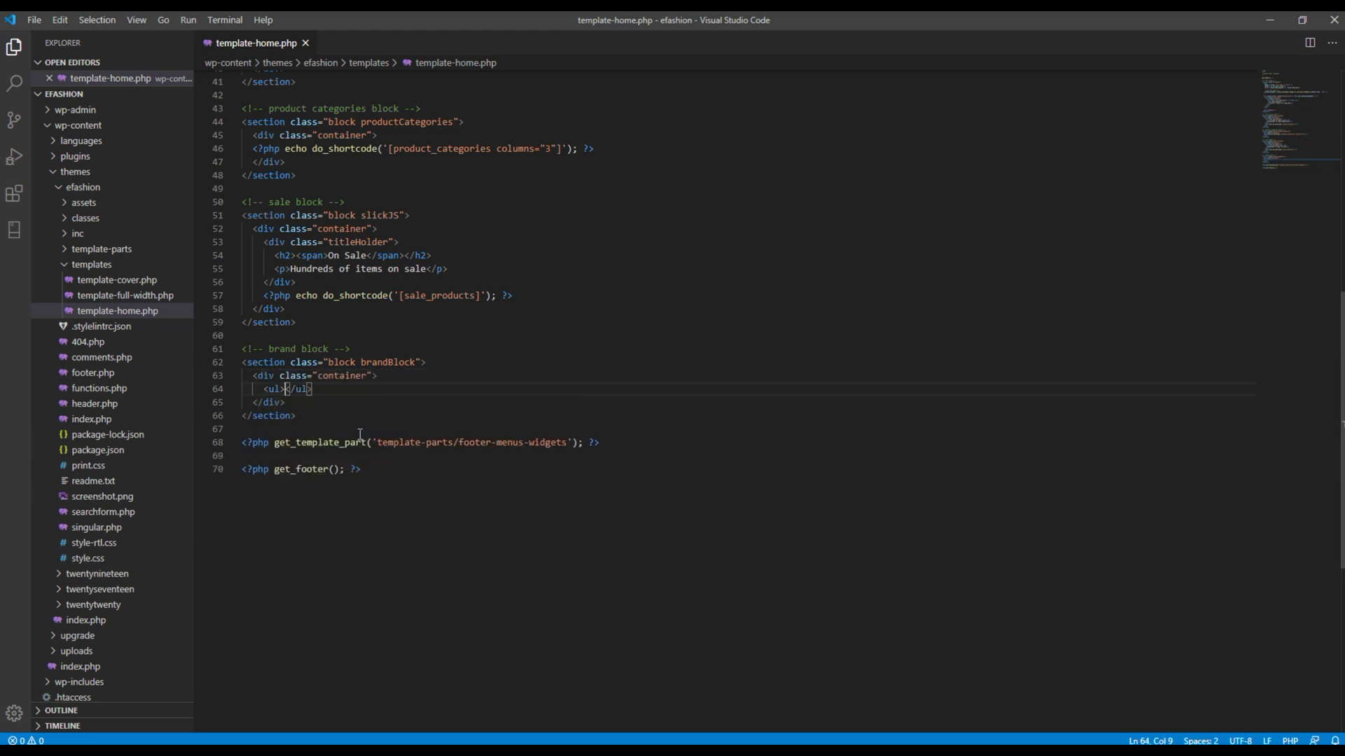
pyautogui.press('Return')
pyautogui.press('Return')
pyautogui.hotkey('ctrl', 'v')
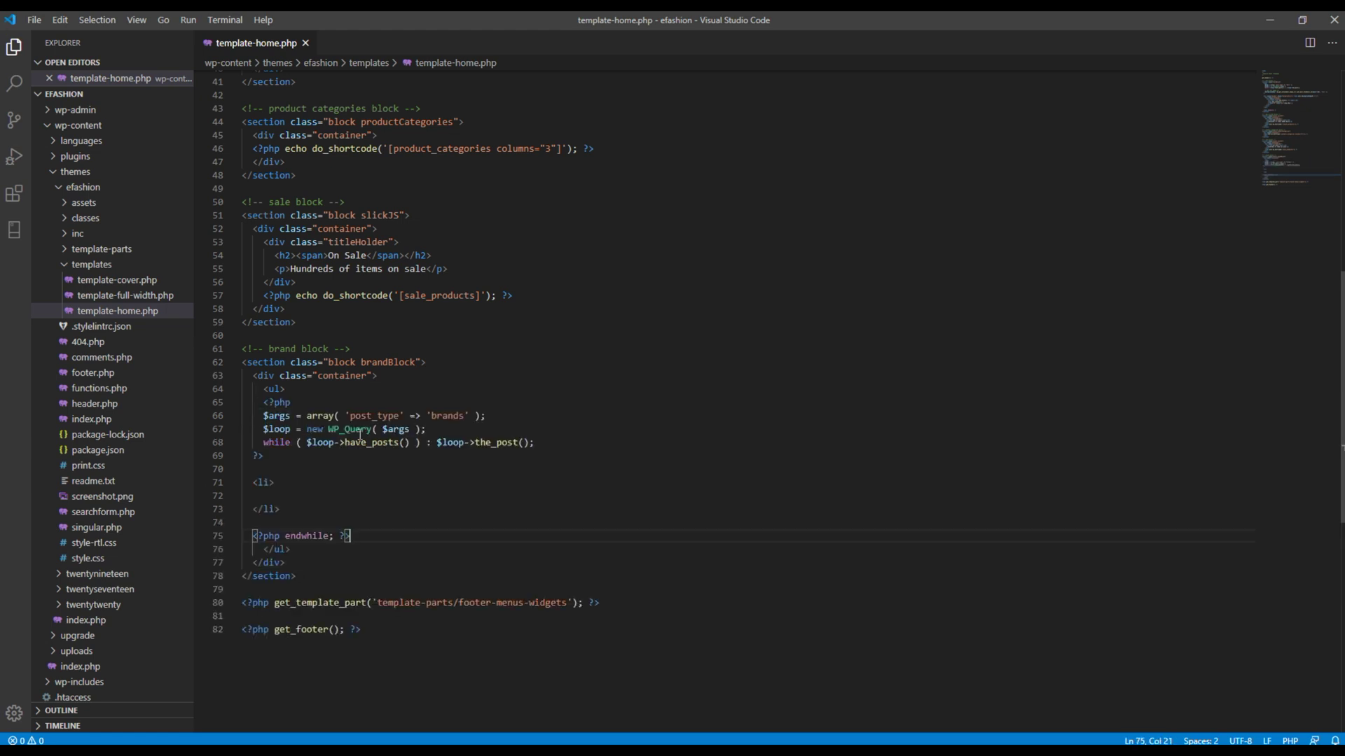
# Indent the loop and output the_post_thumbnail() inside the list item
pyautogui.moveTo(263, 402); pyautogui.dragTo(348, 525)
pyautogui.press('Tab')
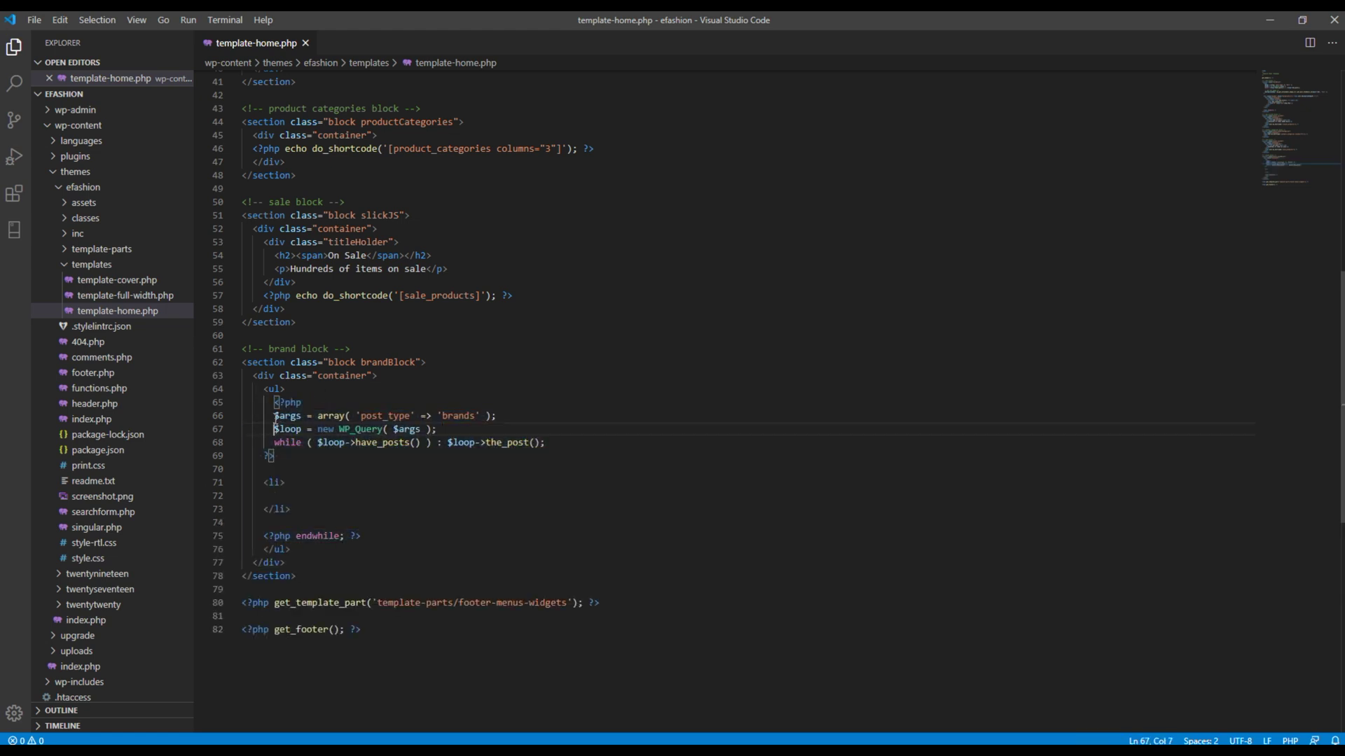
pyautogui.keyDown('shift'); pyautogui.click(374, 538); pyautogui.keyUp('shift')
pyautogui.press('Tab')
pyautogui.click(331, 495)
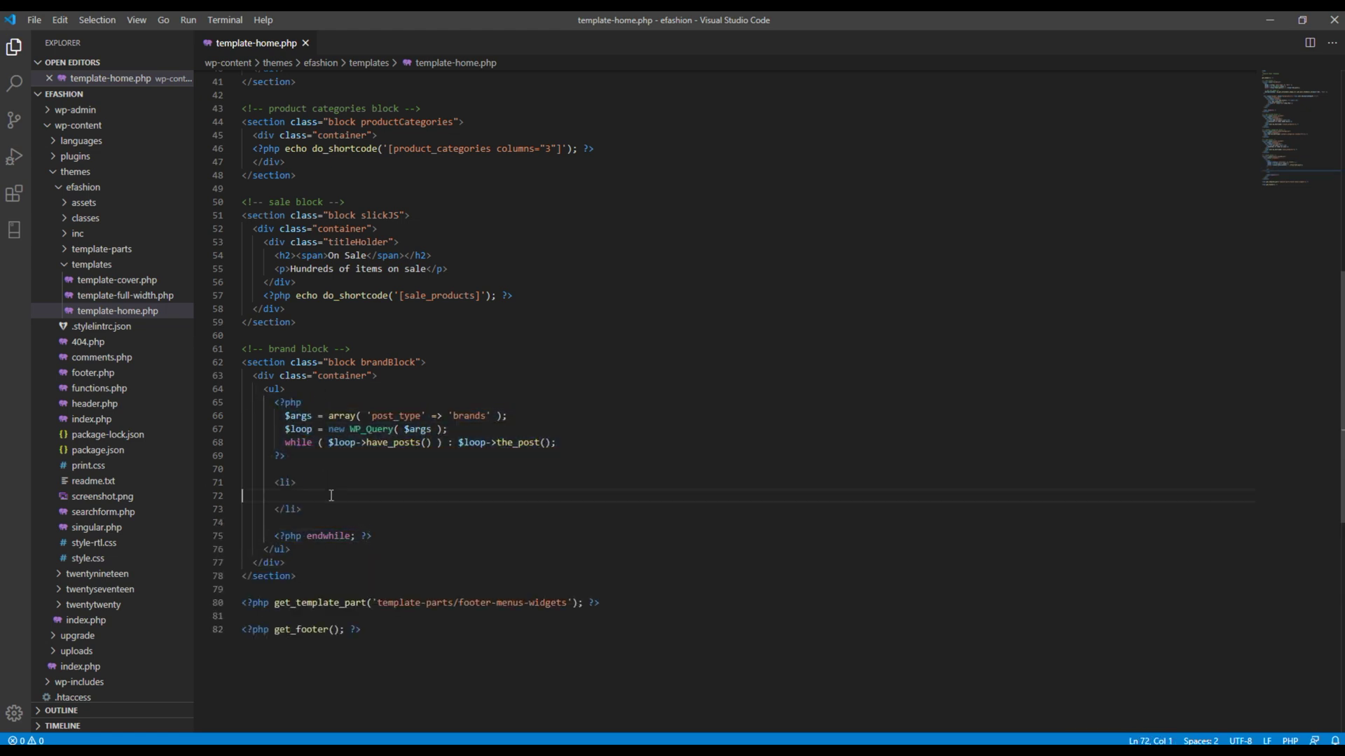
pyautogui.press('Tab')
pyautogui.write('<?php ')
pyautogui.write('the_p ?>')
pyautogui.write('the_')
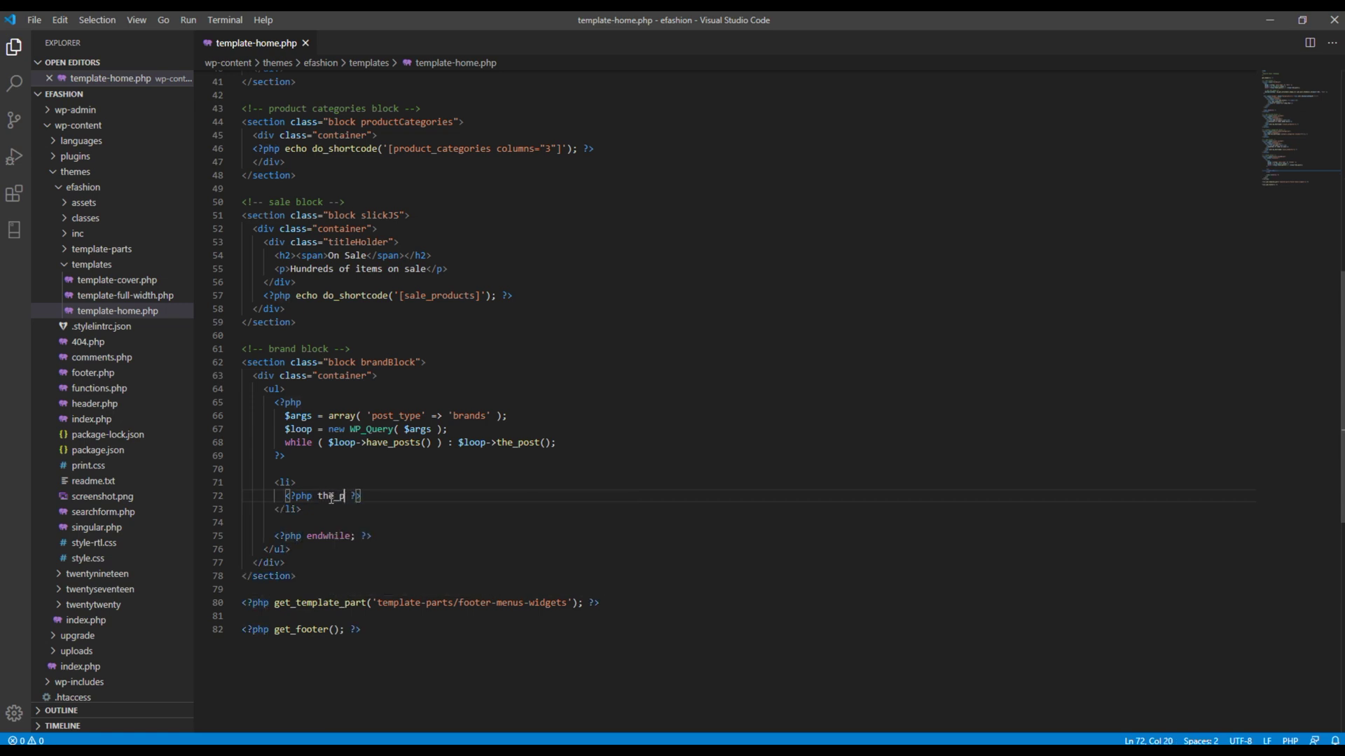
pyautogui.write('post_thu')
pyautogui.write('mbnail()')
pyautogui.write(';')
pyautogui.click(531, 549)
pyautogui.click(513, 630)
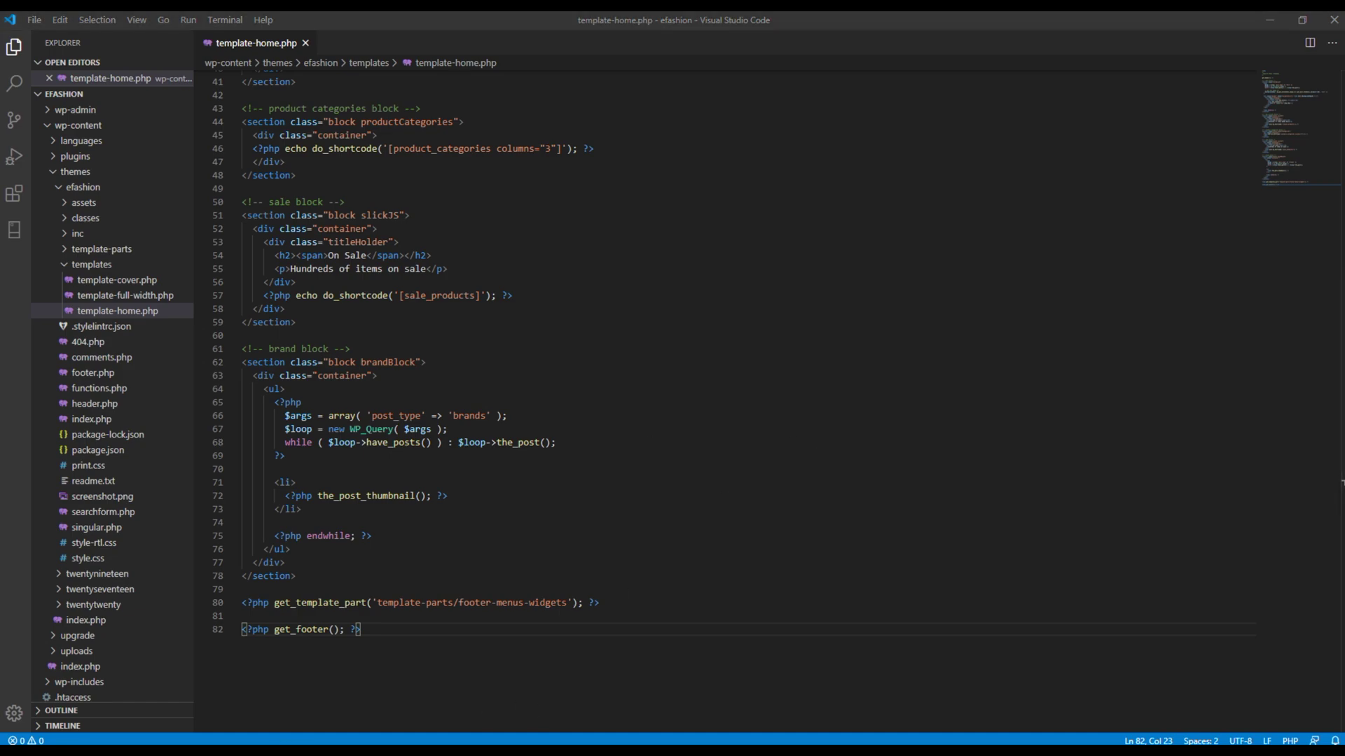
pyautogui.hotkey('alt', 'Tab')
# Reload the E fashion homepage and scroll to the brand logos, now a bulleted list
pyautogui.hotkey('ctrl', 'shift', 'Tab')
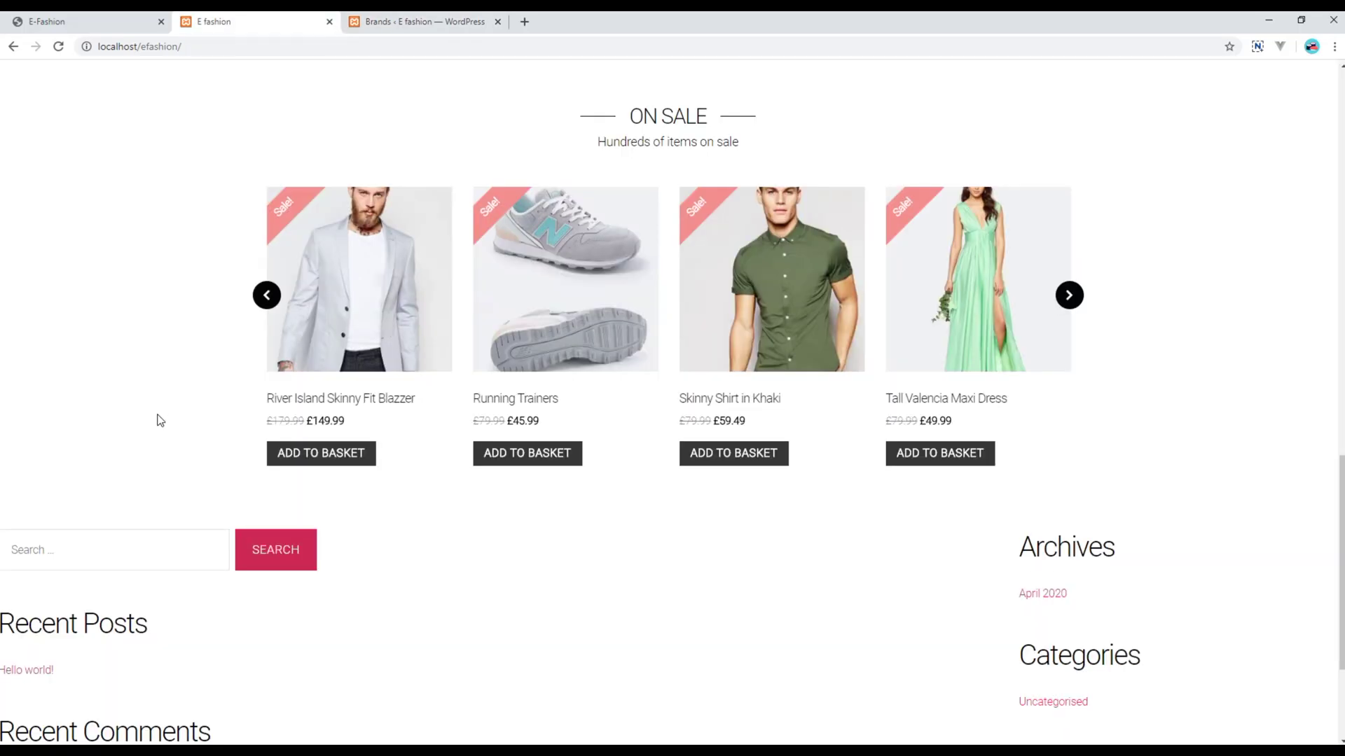
pyautogui.press('F5')
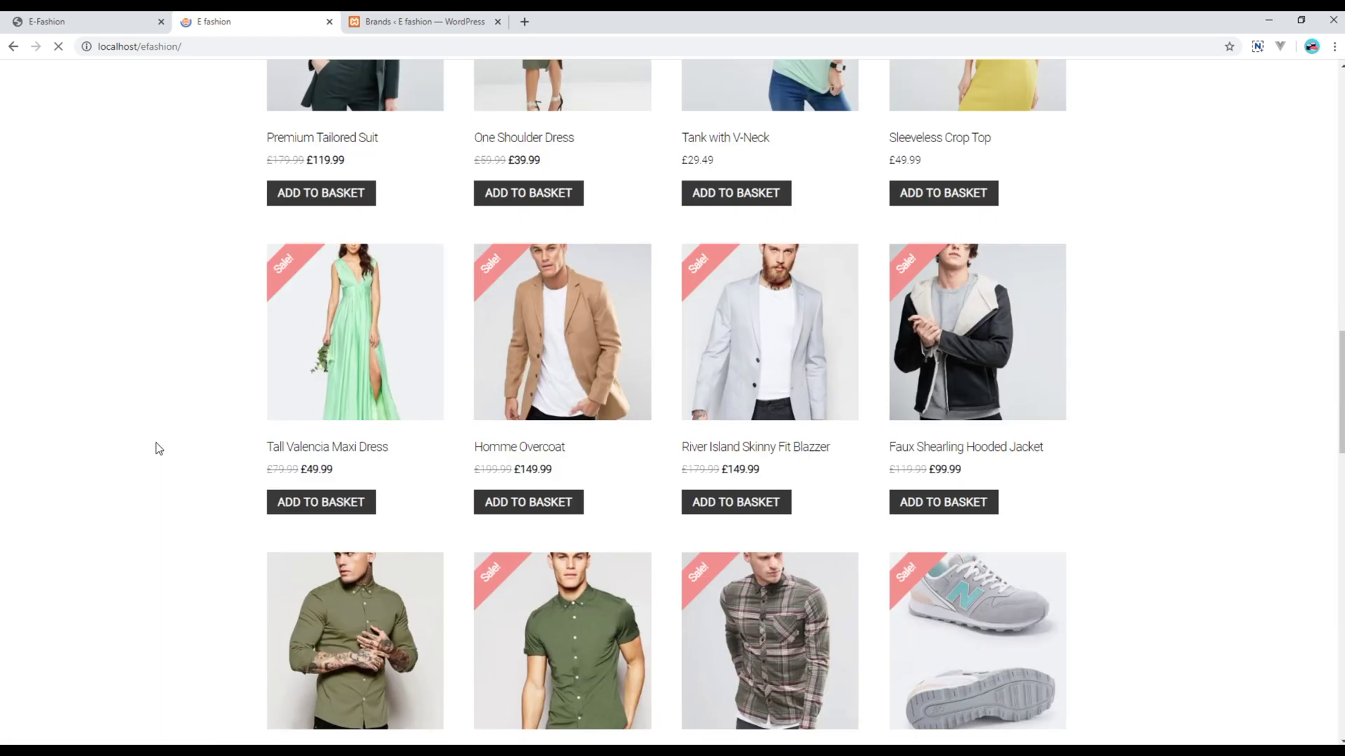
pyautogui.scroll(-5, 157, 446)
pyautogui.scroll(-6, 157, 446)
pyautogui.scroll(-10, 157, 446)
pyautogui.scroll(3, 270, 496)
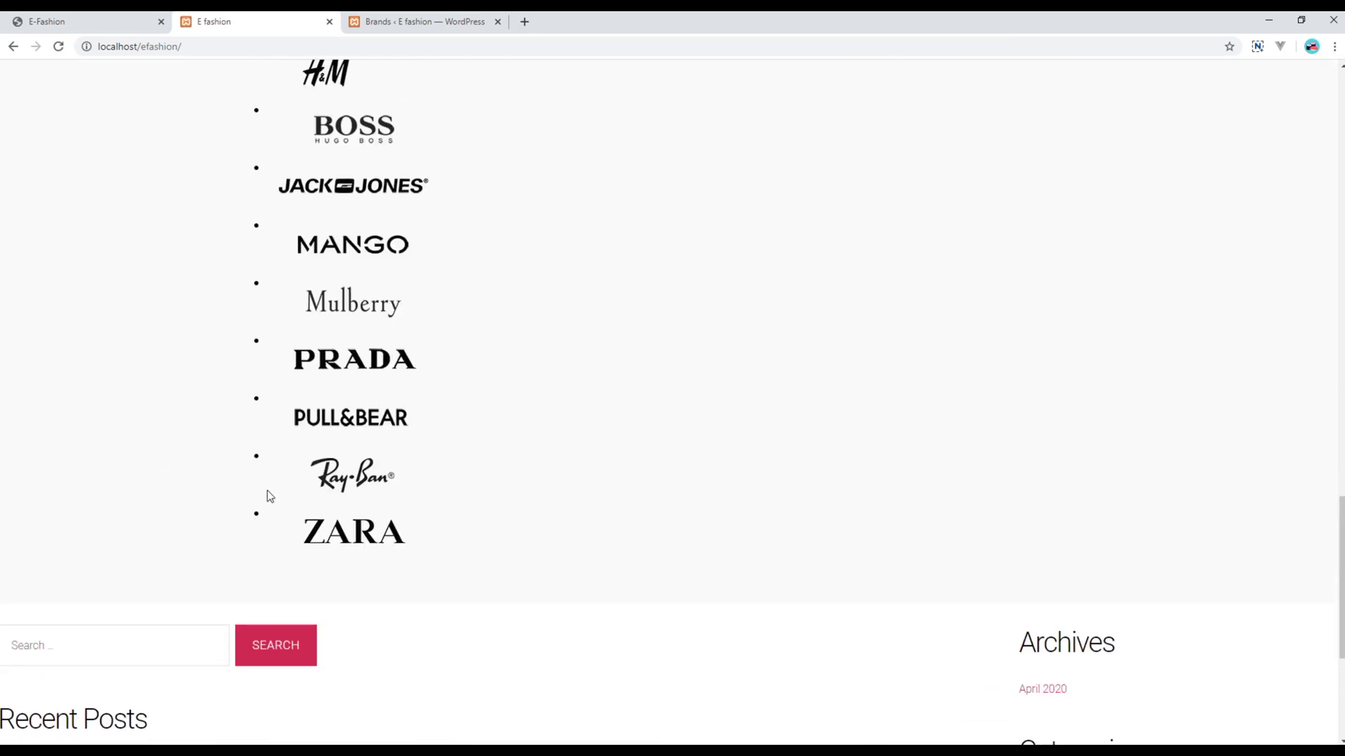
pyautogui.scroll(5, 271, 490)
pyautogui.scroll(-4, 460, 626)
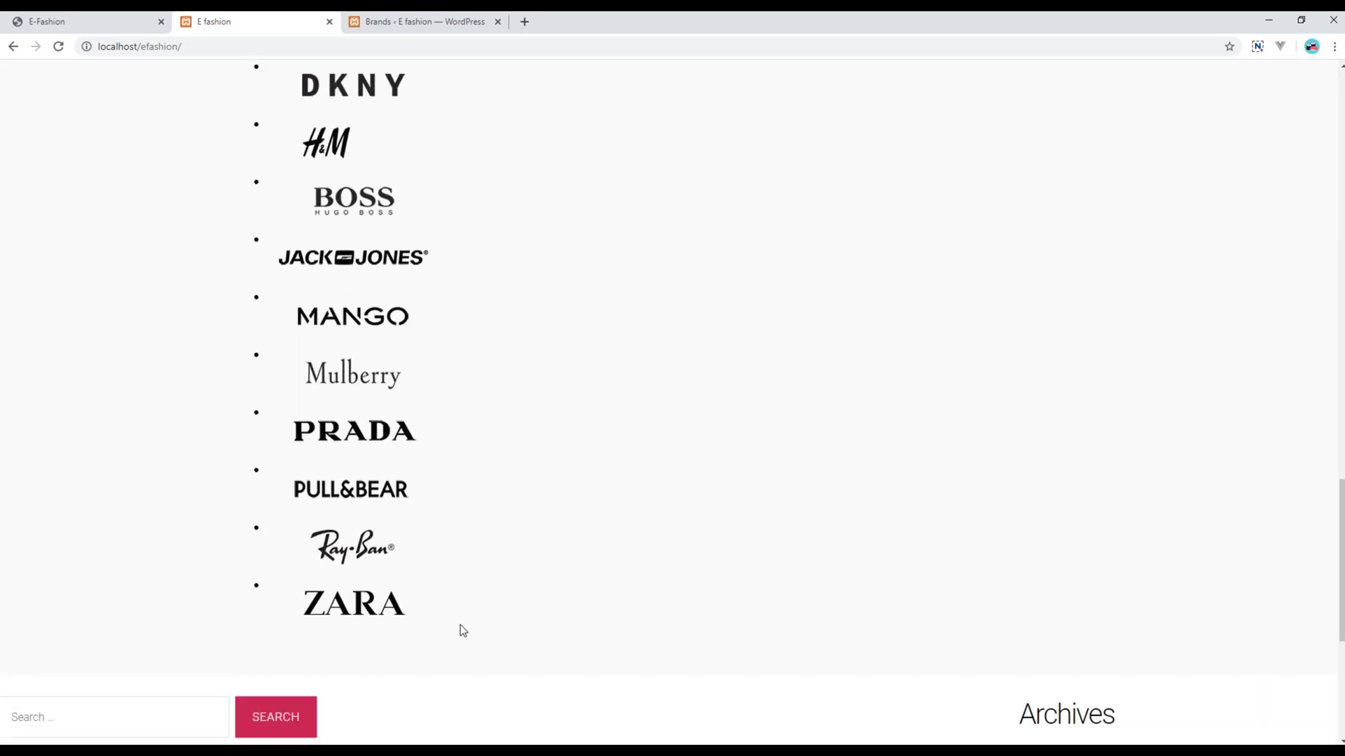
pyautogui.scroll(-1, 116, 292)
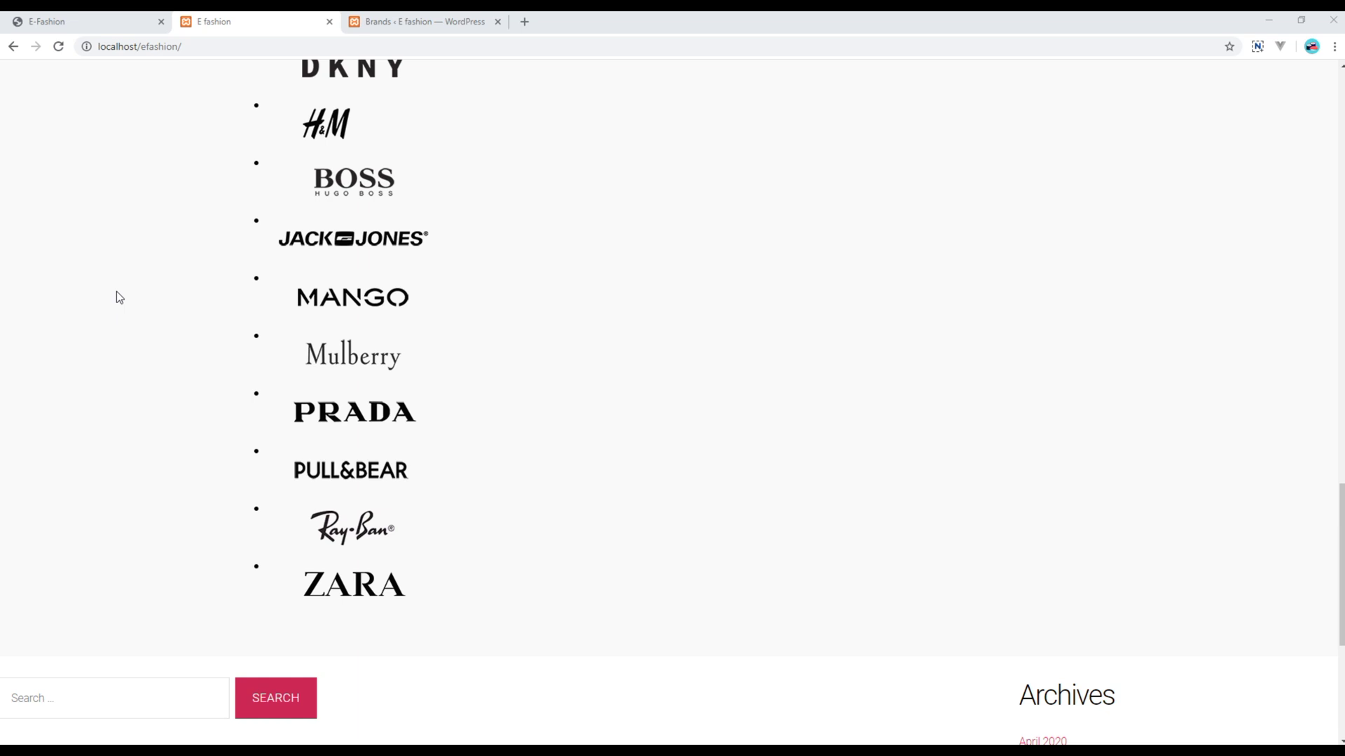
# Search the web for 'slick js' in a new tab
pyautogui.click(523, 22)
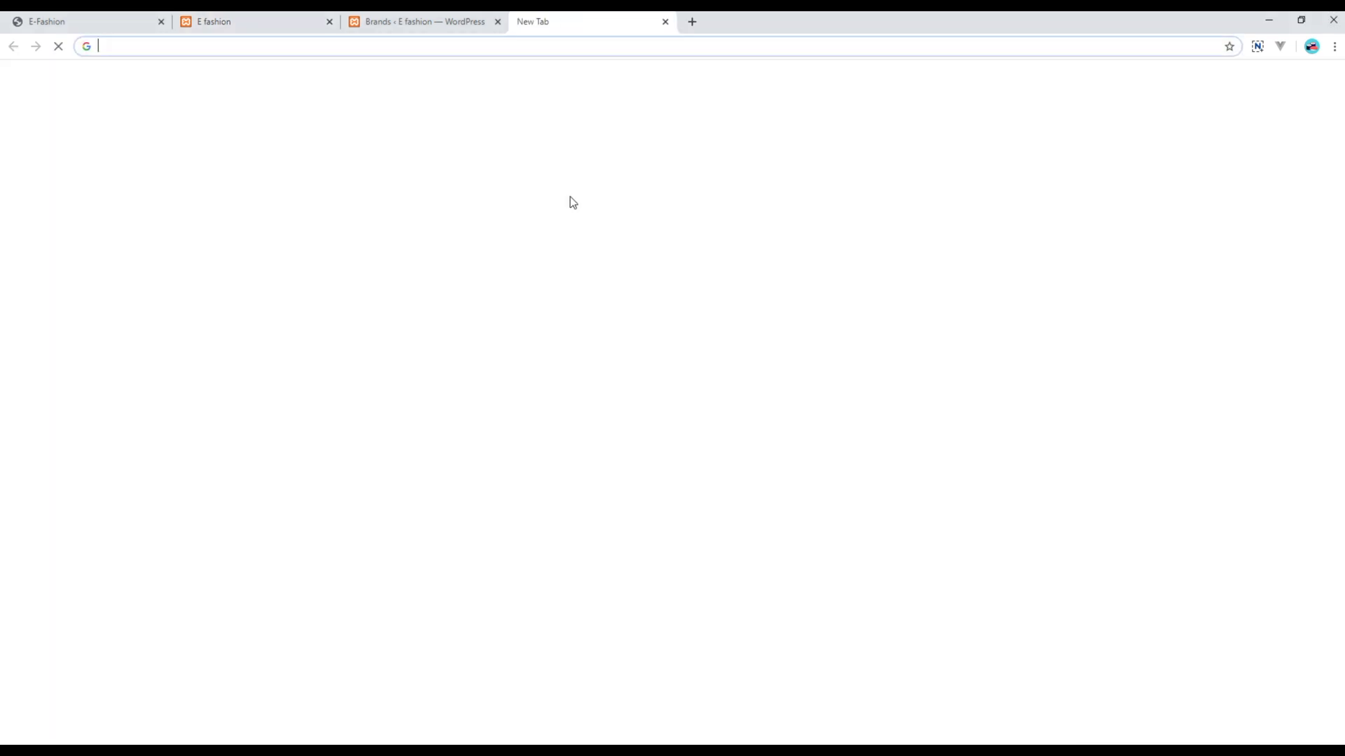
pyautogui.write('slick js')
pyautogui.press('Return')
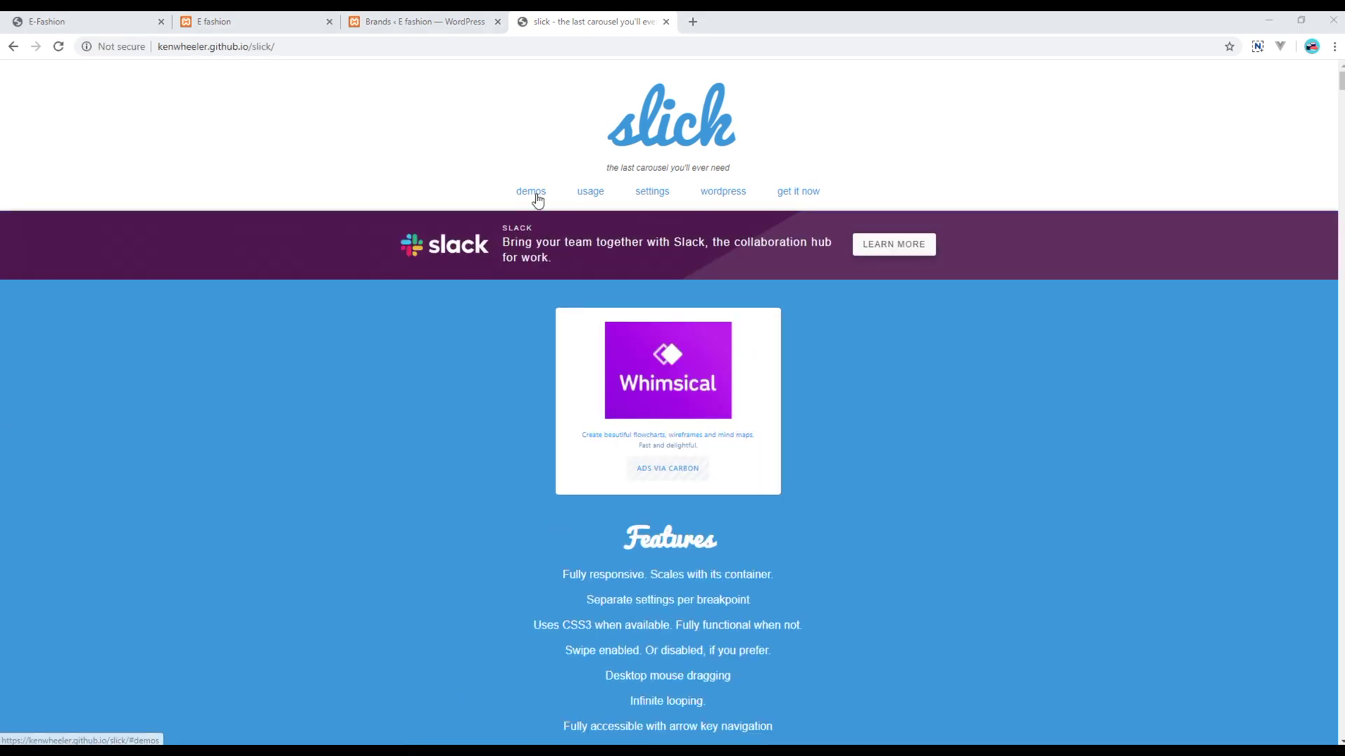
# Select and copy slick's Responsive Display example code from the demos section
pyautogui.click(535, 198)
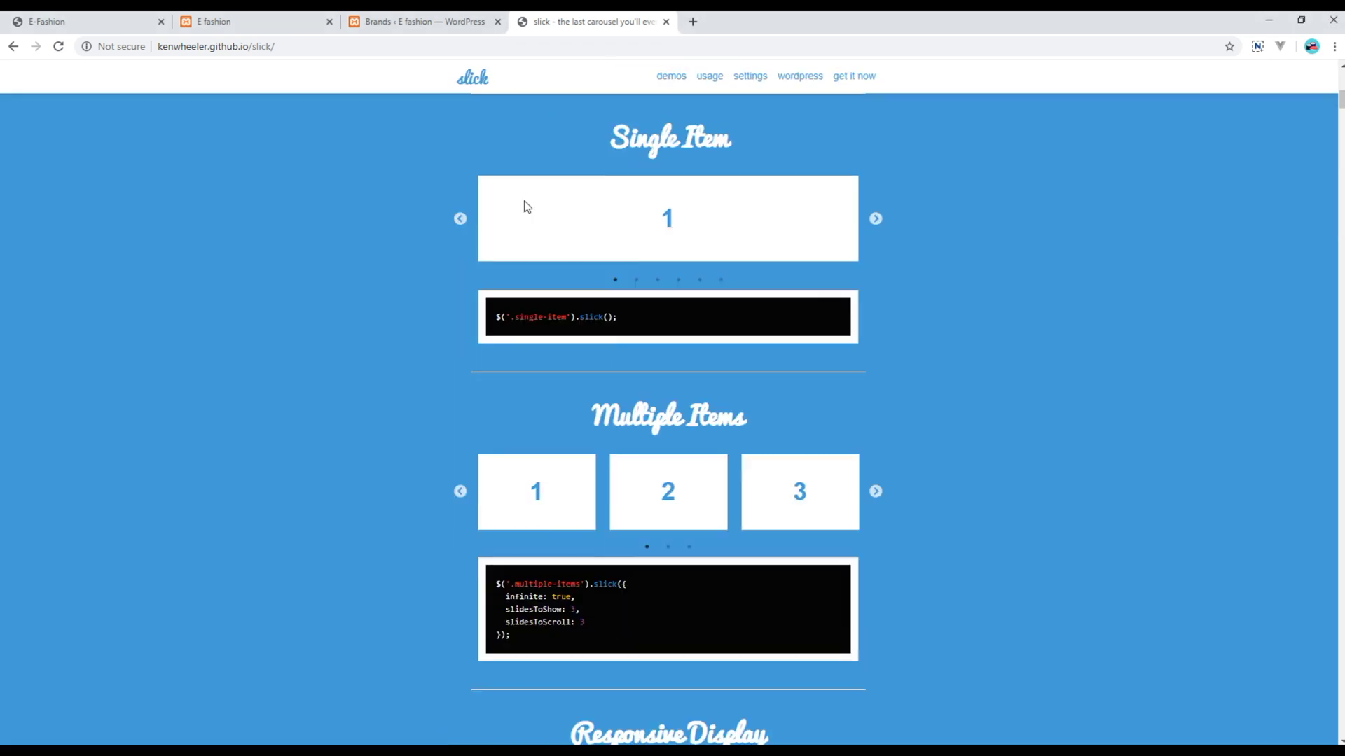
pyautogui.scroll(-3, 377, 339)
pyautogui.scroll(-3, 376, 339)
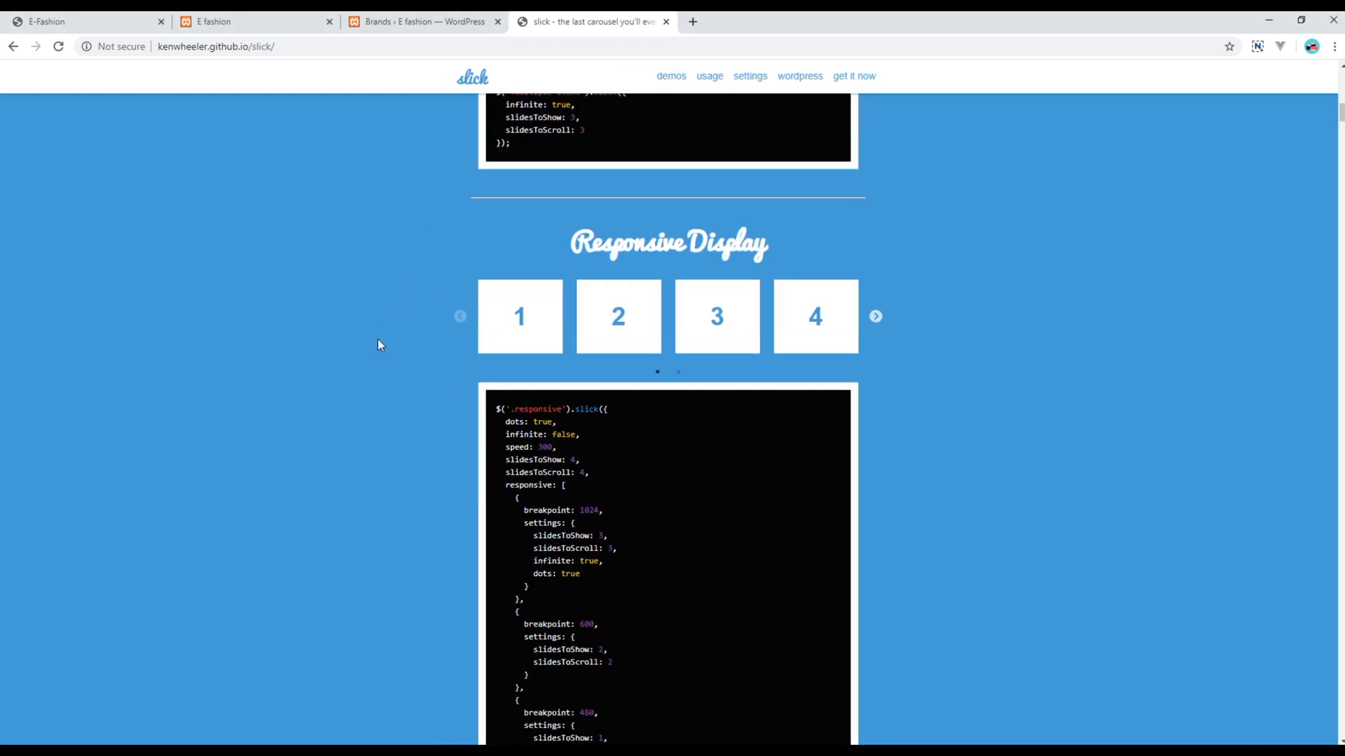
pyautogui.scroll(-1, 377, 339)
pyautogui.moveTo(567, 178); pyautogui.dragTo(793, 168)
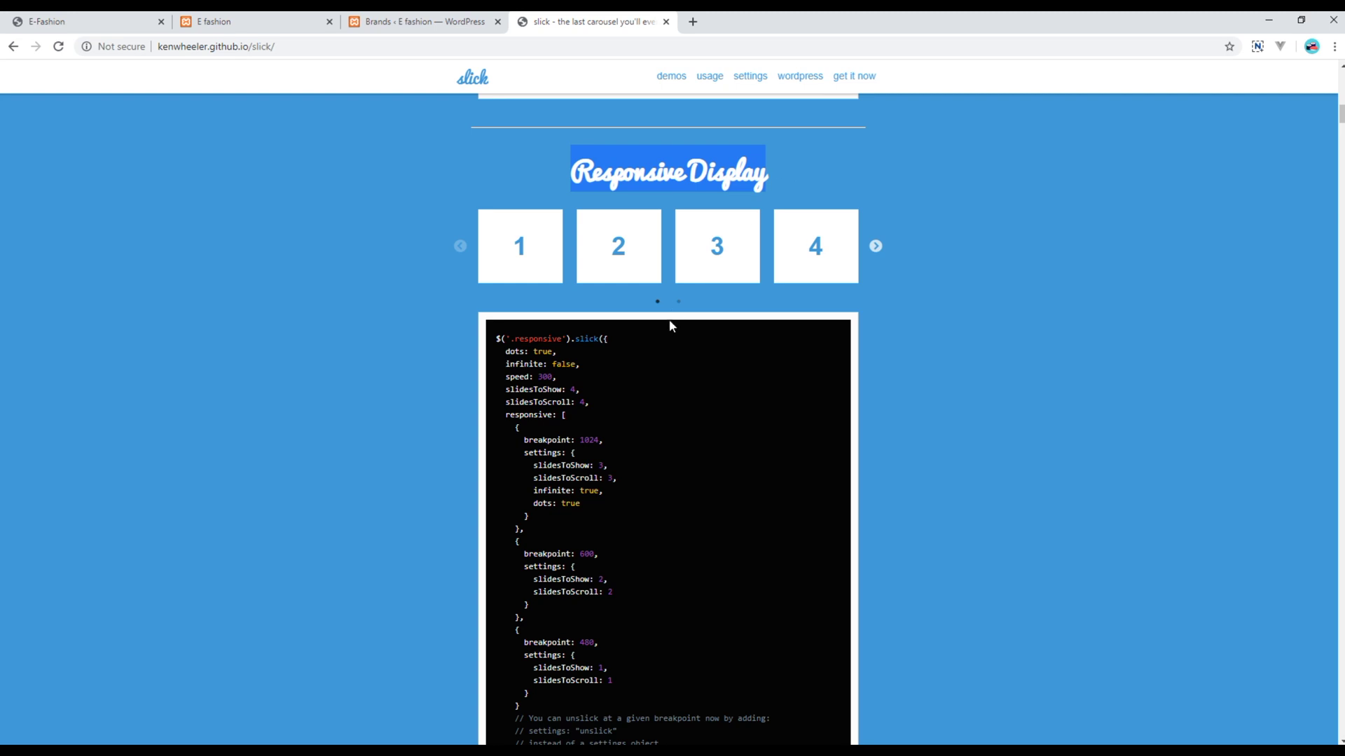
pyautogui.scroll(-1, 669, 322)
pyautogui.moveTo(496, 269); pyautogui.dragTo(527, 700)
pyautogui.hotkey('ctrl', 'c')
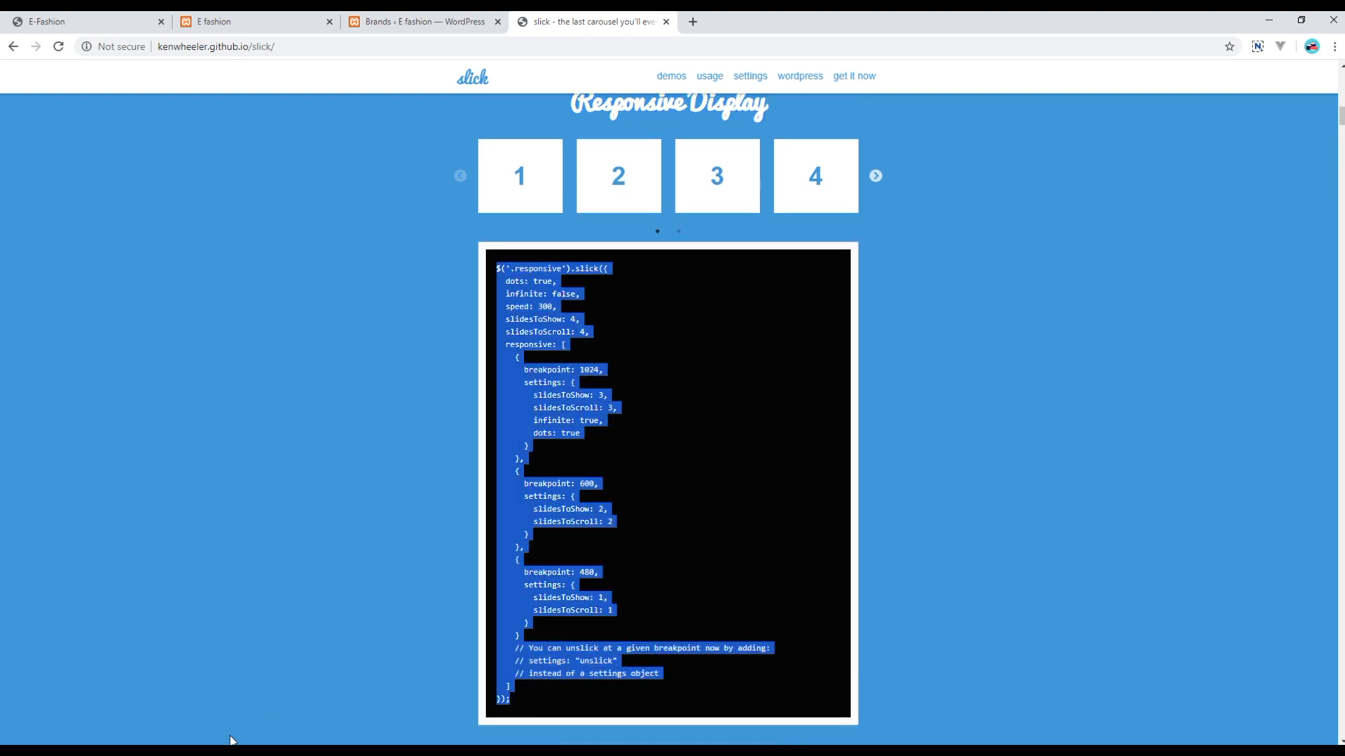
pyautogui.hotkey('alt', 'Tab')
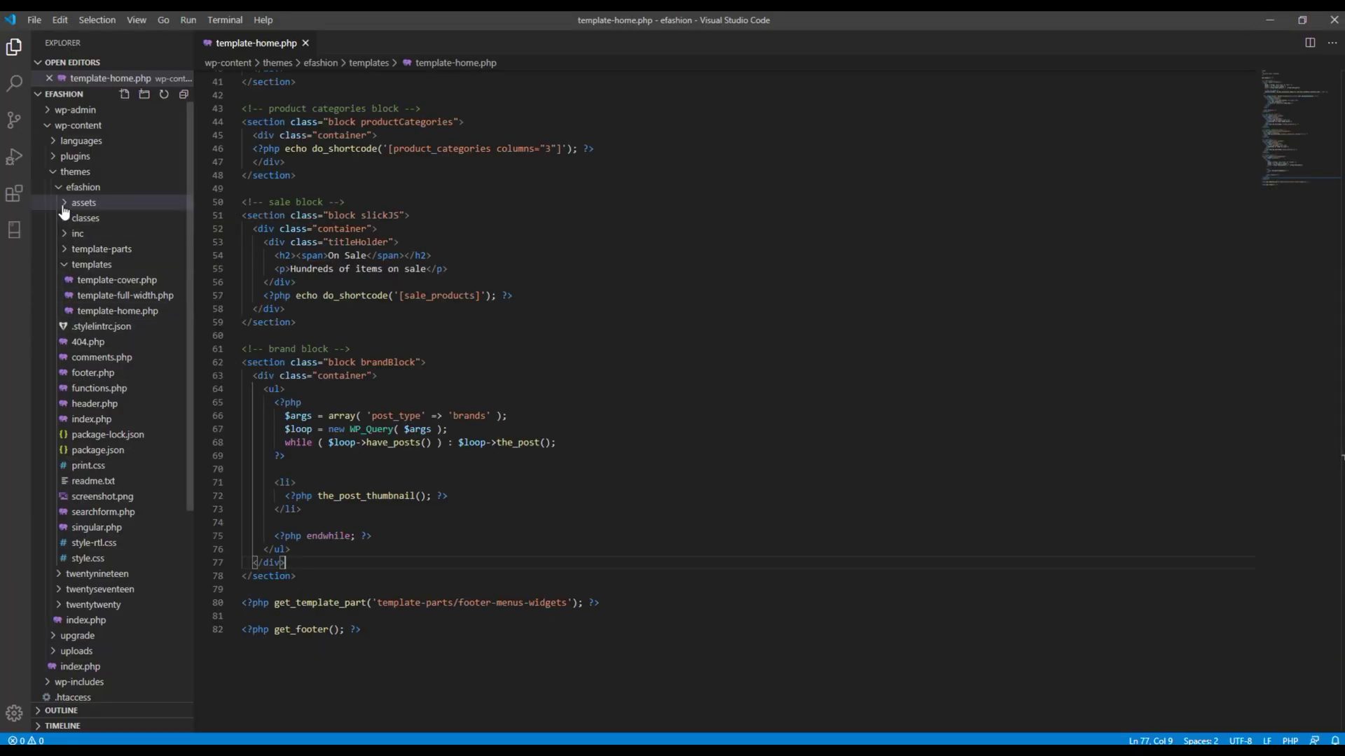
# Paste the slick responsive configuration into assets/js/main.js below the products carousel code
pyautogui.click(88, 203)
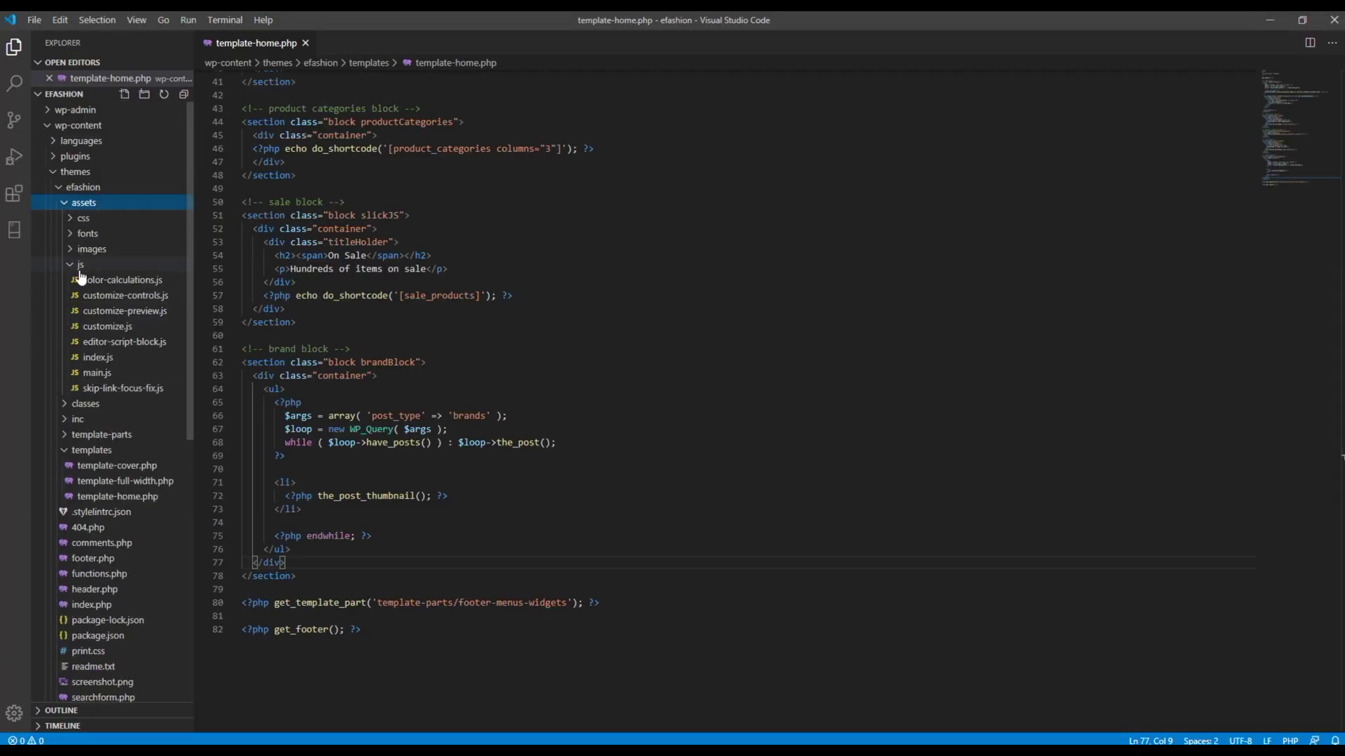
pyautogui.doubleClick(98, 381)
pyautogui.scroll(5, 382, 418)
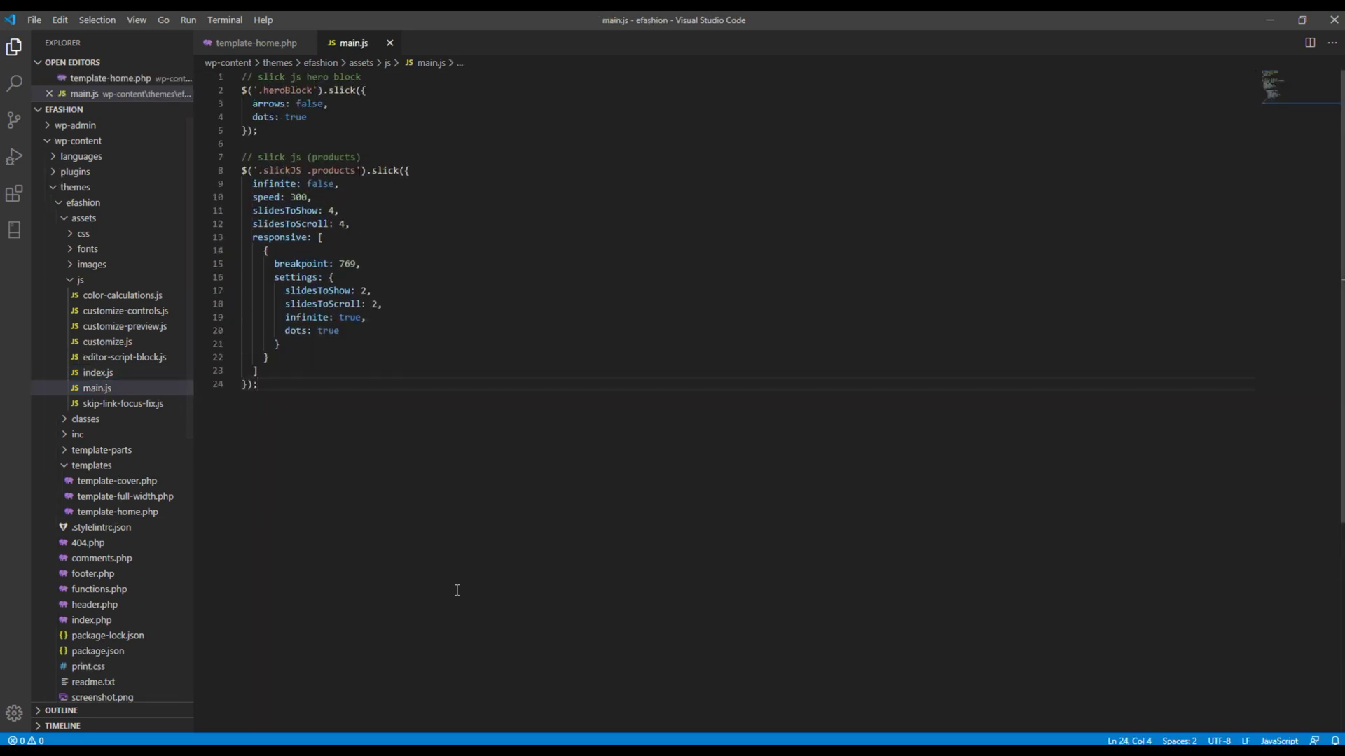
pyautogui.press('Return')
# Label the pasted configuration with a '// slick js (brands)' comment
pyautogui.press('Return')
pyautogui.hotkey('ctrl', 'v')
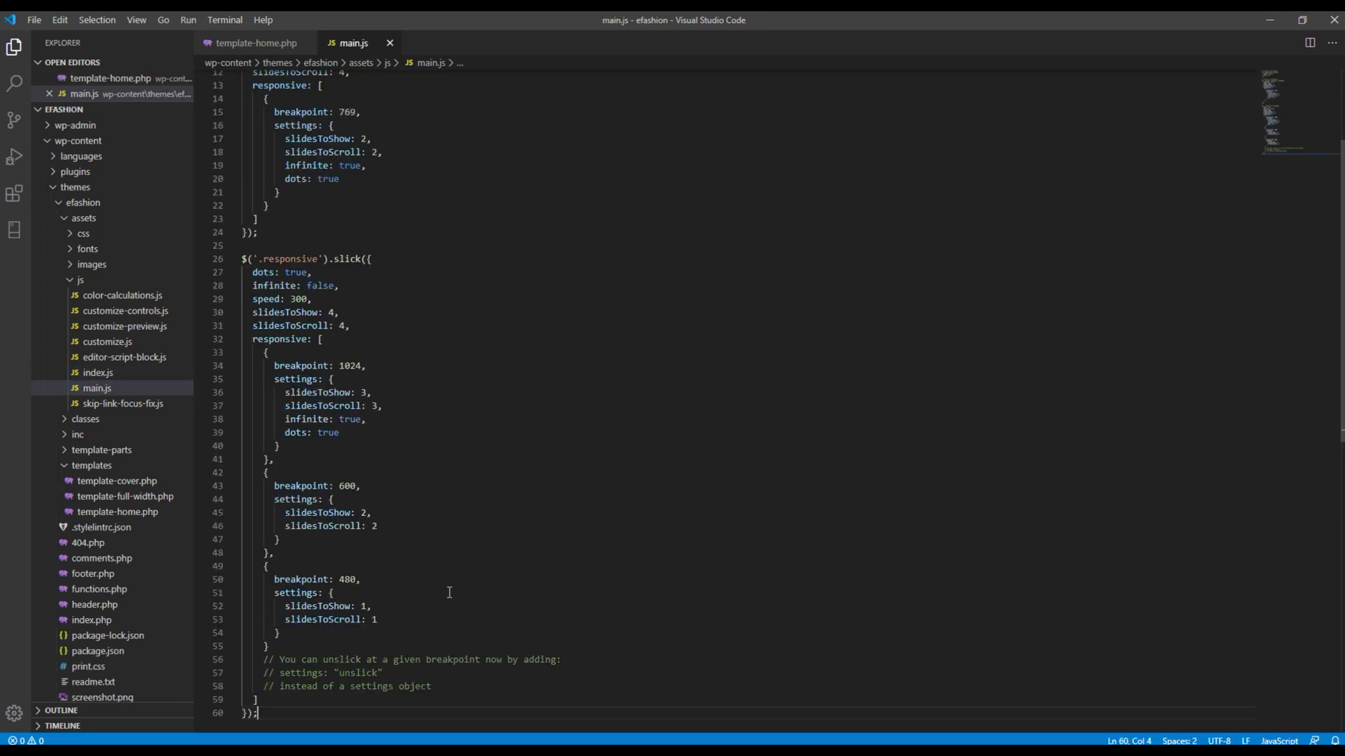
pyautogui.scroll(4, 448, 592)
pyautogui.click(290, 393)
pyautogui.press('Return')
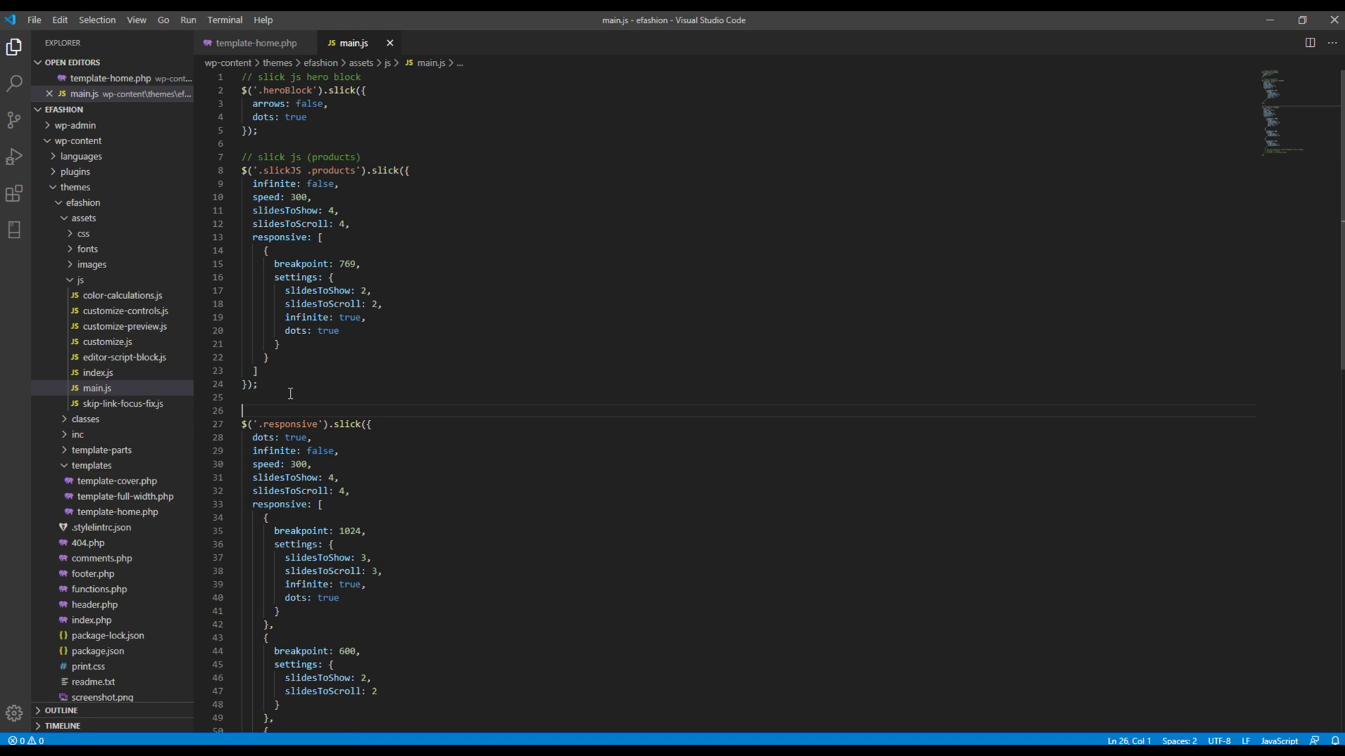
pyautogui.write('// sli')
pyautogui.write('ck js (')
pyautogui.write('brands')
pyautogui.click(367, 464)
pyautogui.scroll(-2, 311, 394)
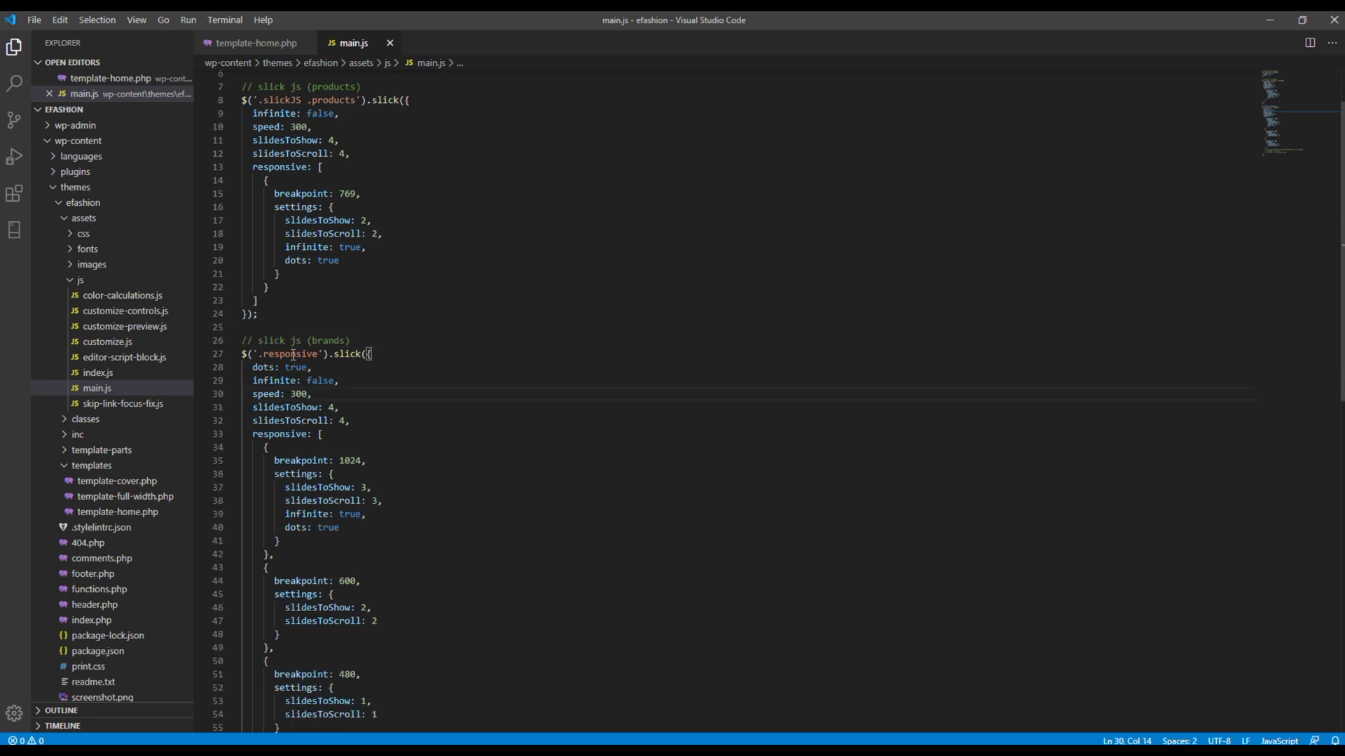
# Change the configuration's selector to '.brandBlock ul', using the class name from the home template
pyautogui.click(256, 43)
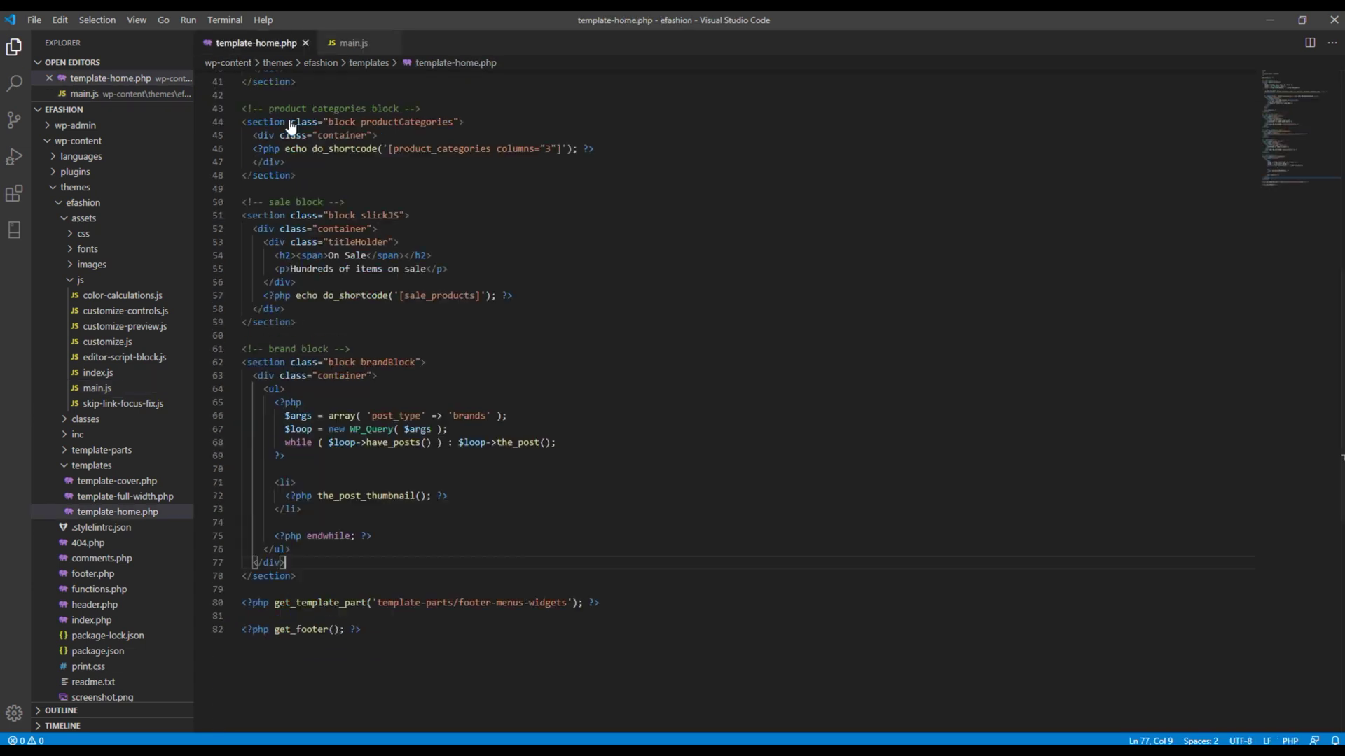
pyautogui.doubleClick(385, 362)
pyautogui.hotkey('ctrl', 'c')
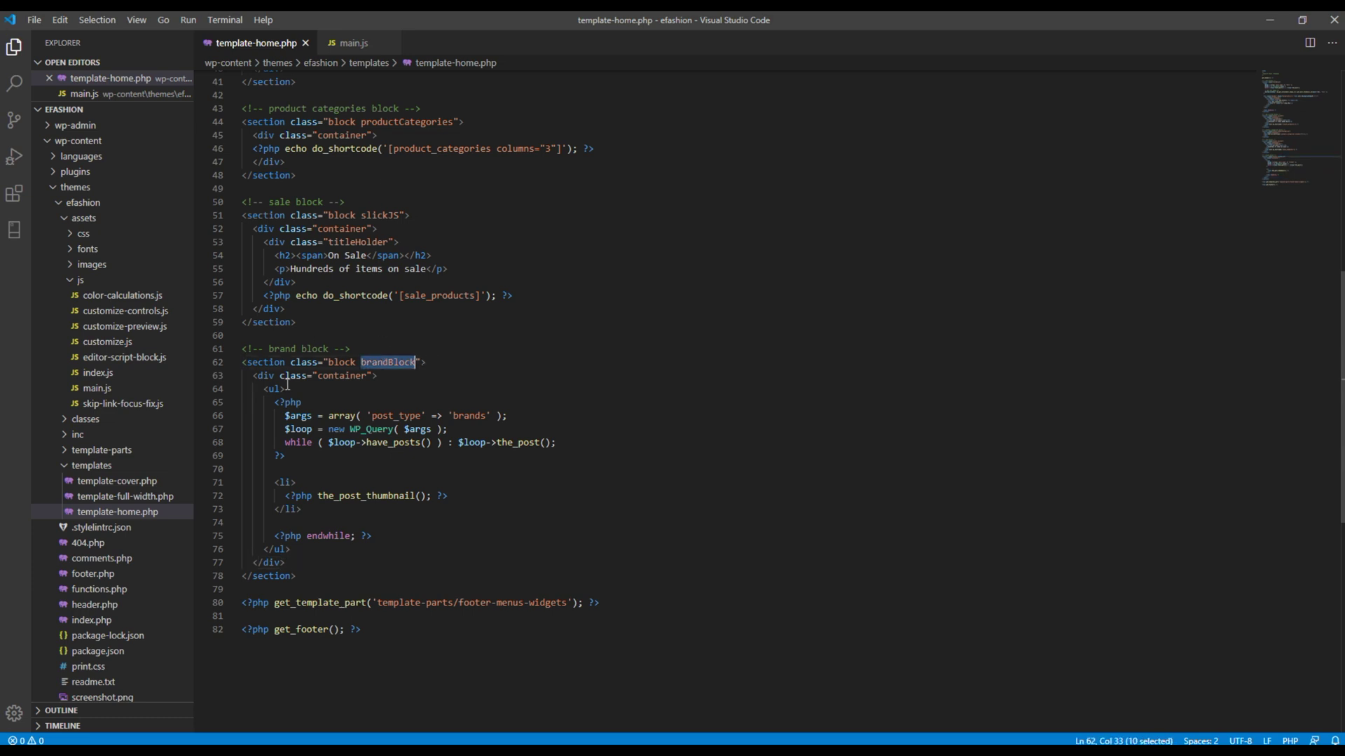
pyautogui.click(360, 44)
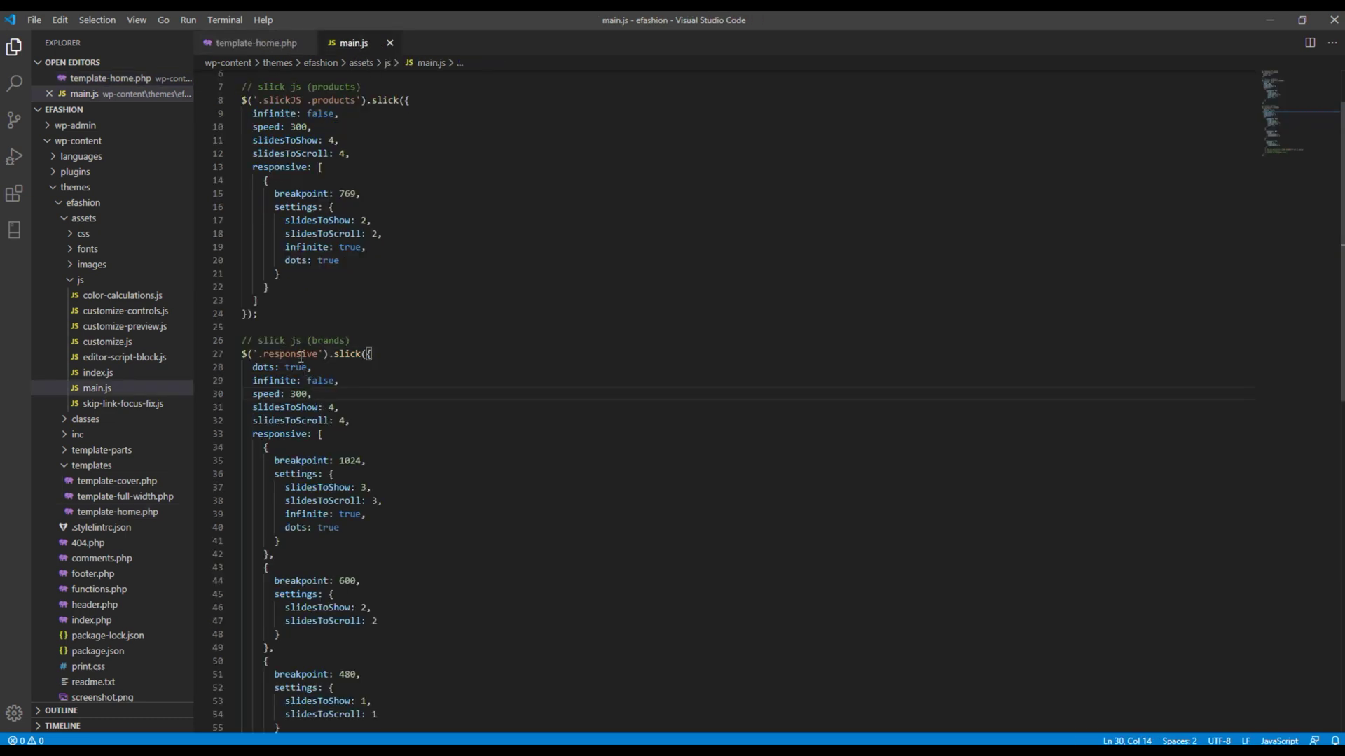
pyautogui.doubleClick(301, 357)
pyautogui.hotkey('ctrl', 'v')
pyautogui.write('ul')
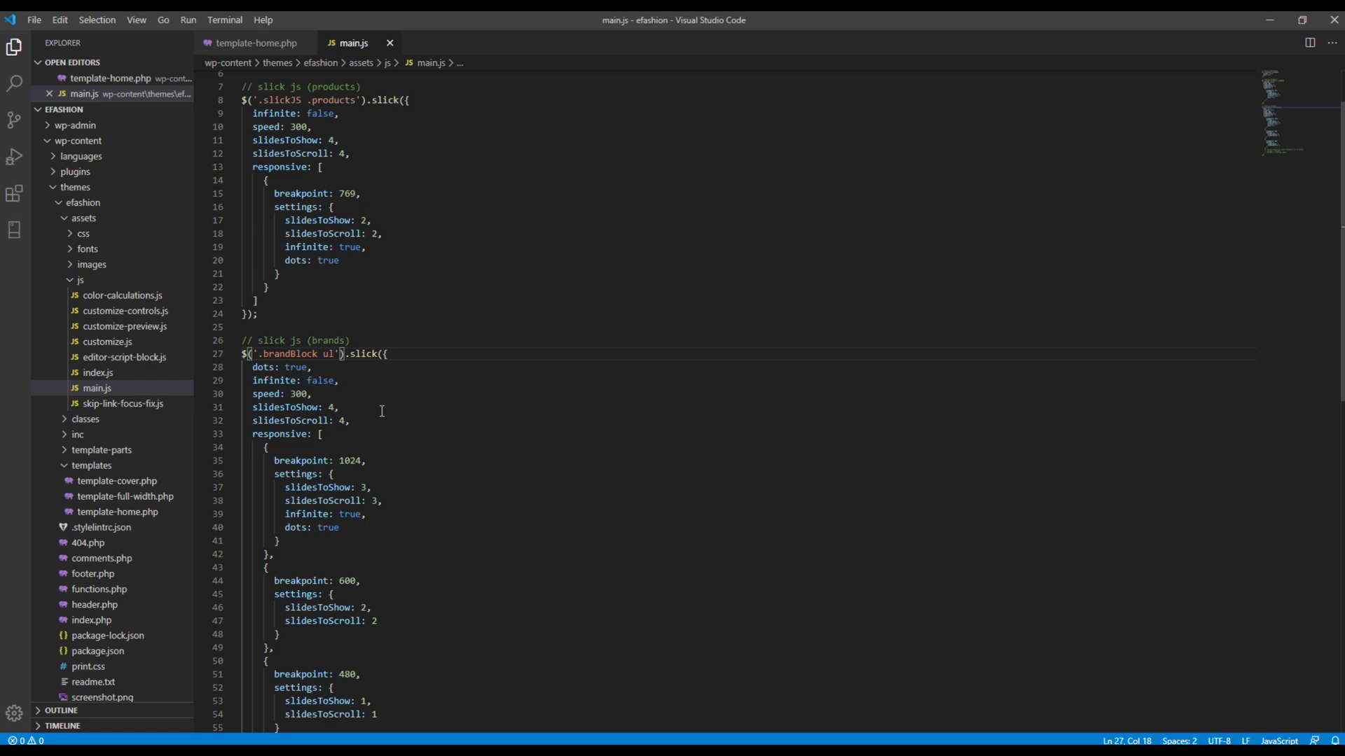
pyautogui.click(381, 411)
pyautogui.scroll(-3, 421, 583)
pyautogui.scroll(3, 421, 583)
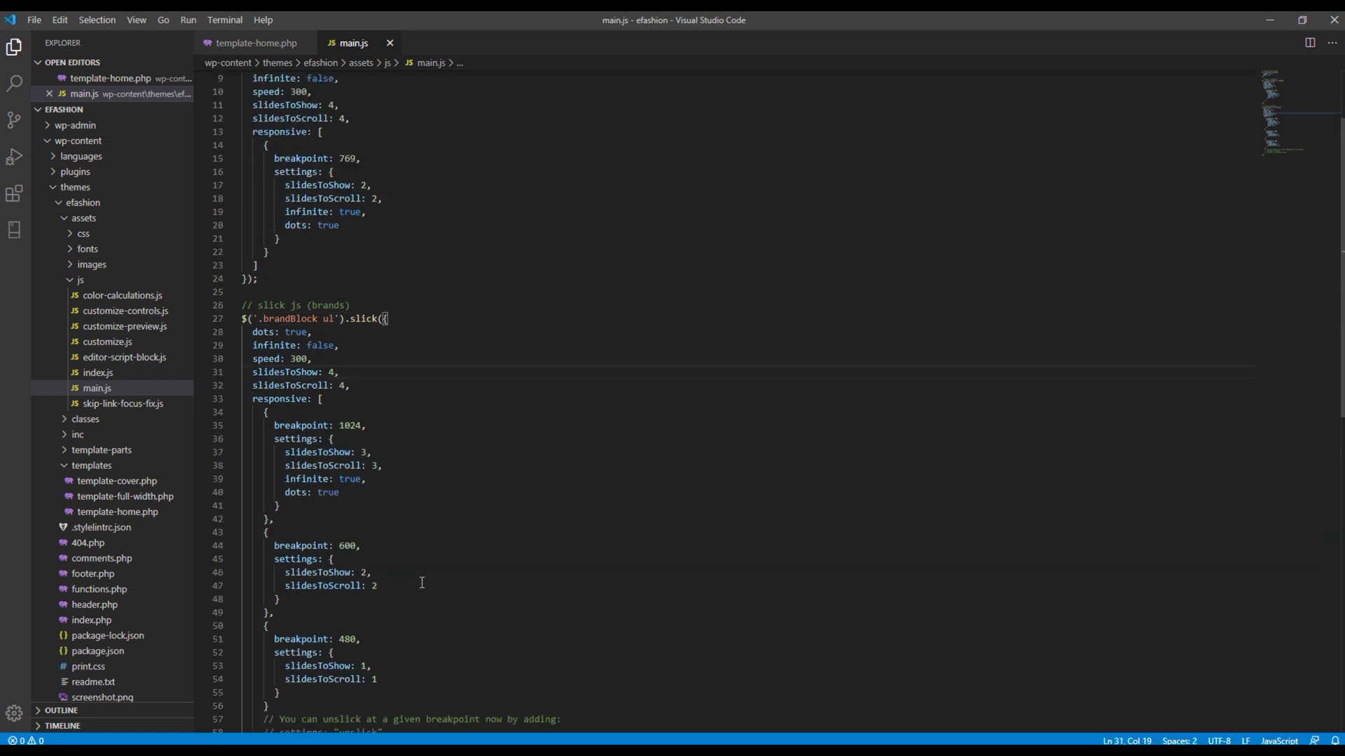
# Reload the E fashion homepage to see the brand logos sliding as a carousel
pyautogui.hotkey('alt', 'Tab')
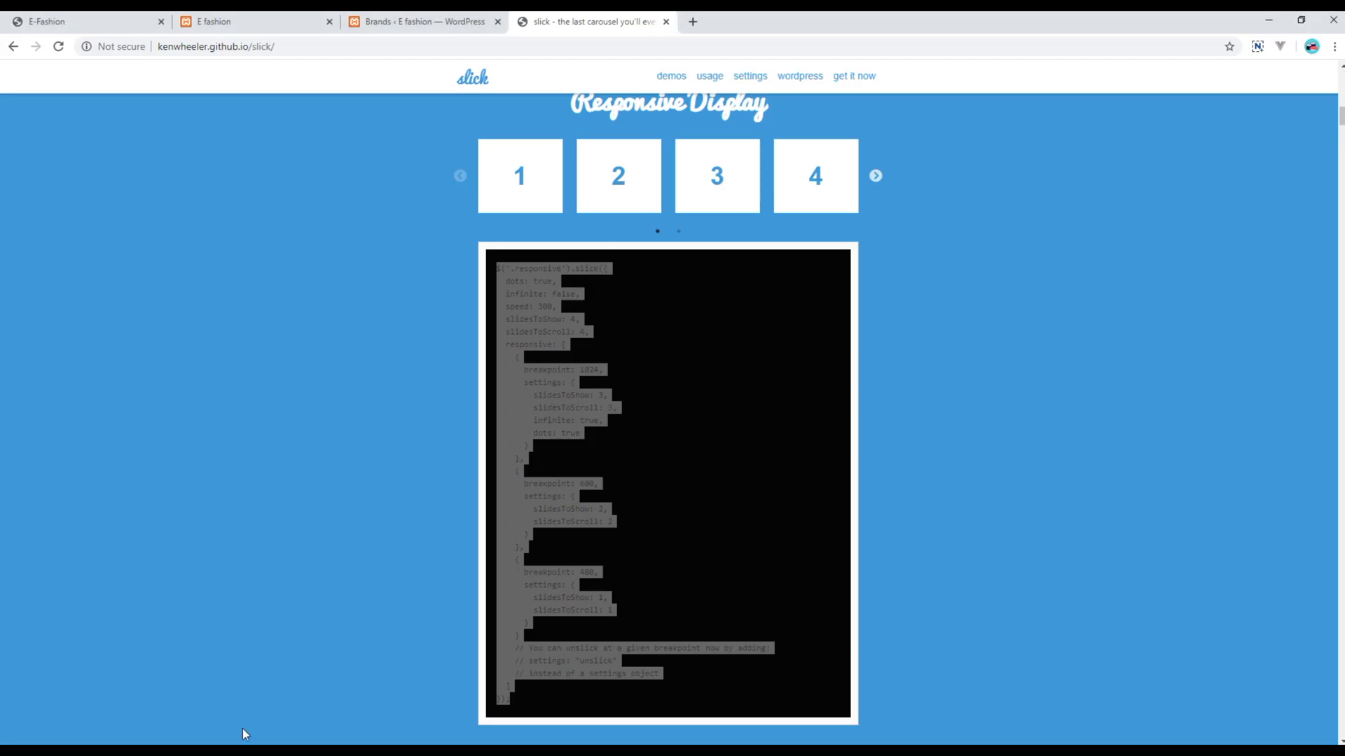
pyautogui.click(273, 23)
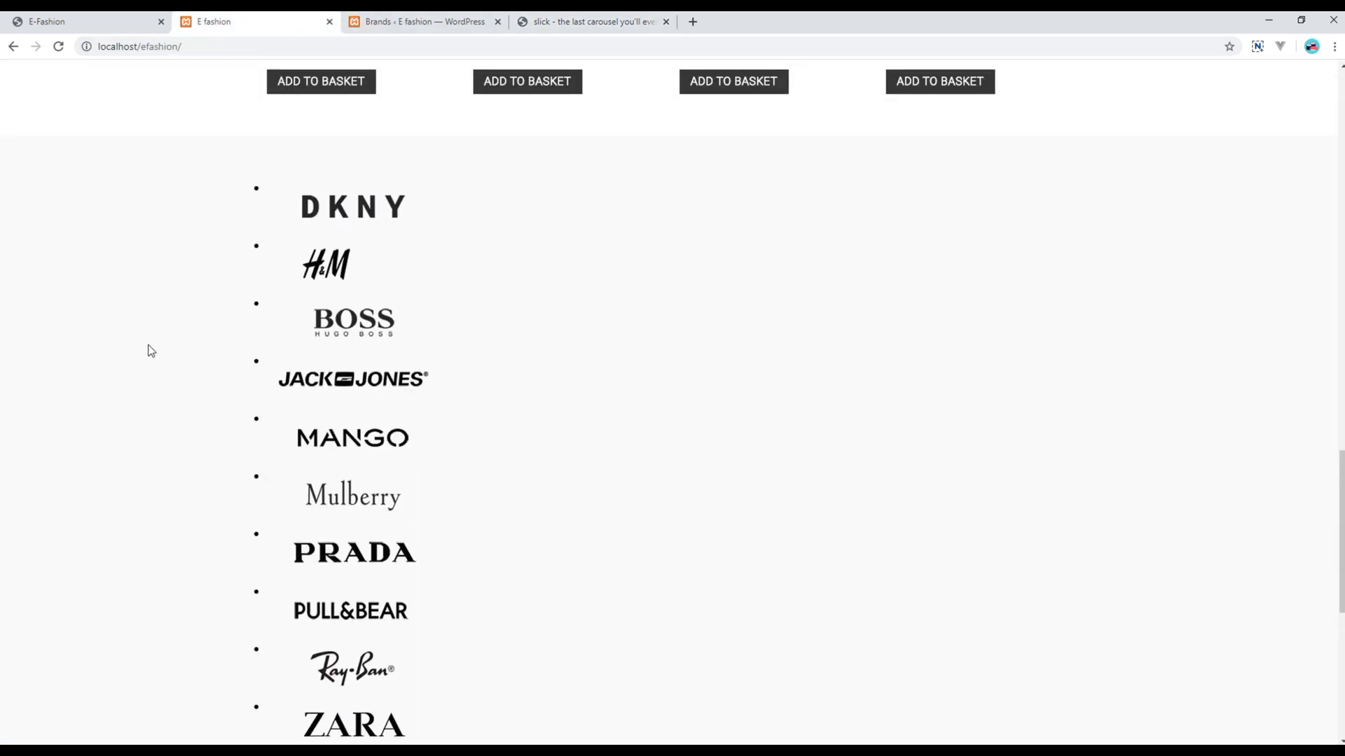
pyautogui.press('F5')
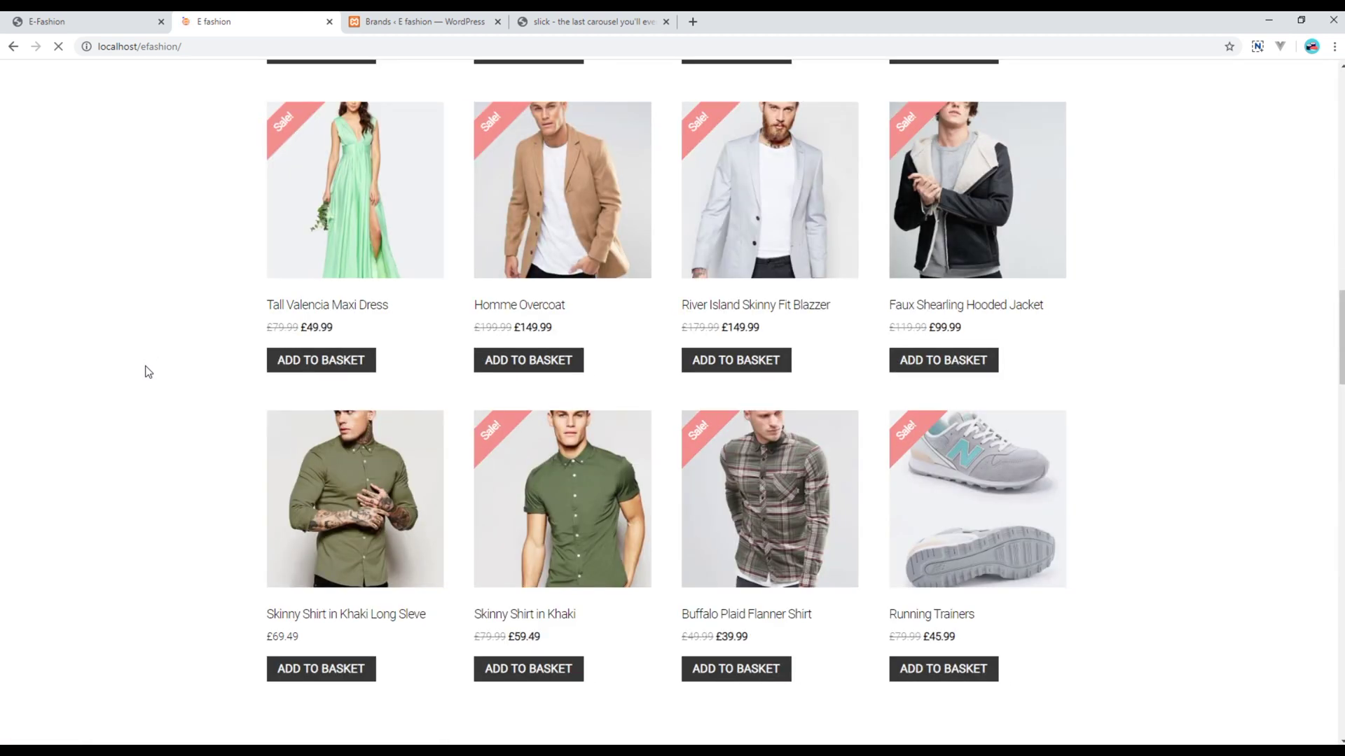
pyautogui.scroll(2, 189, 387)
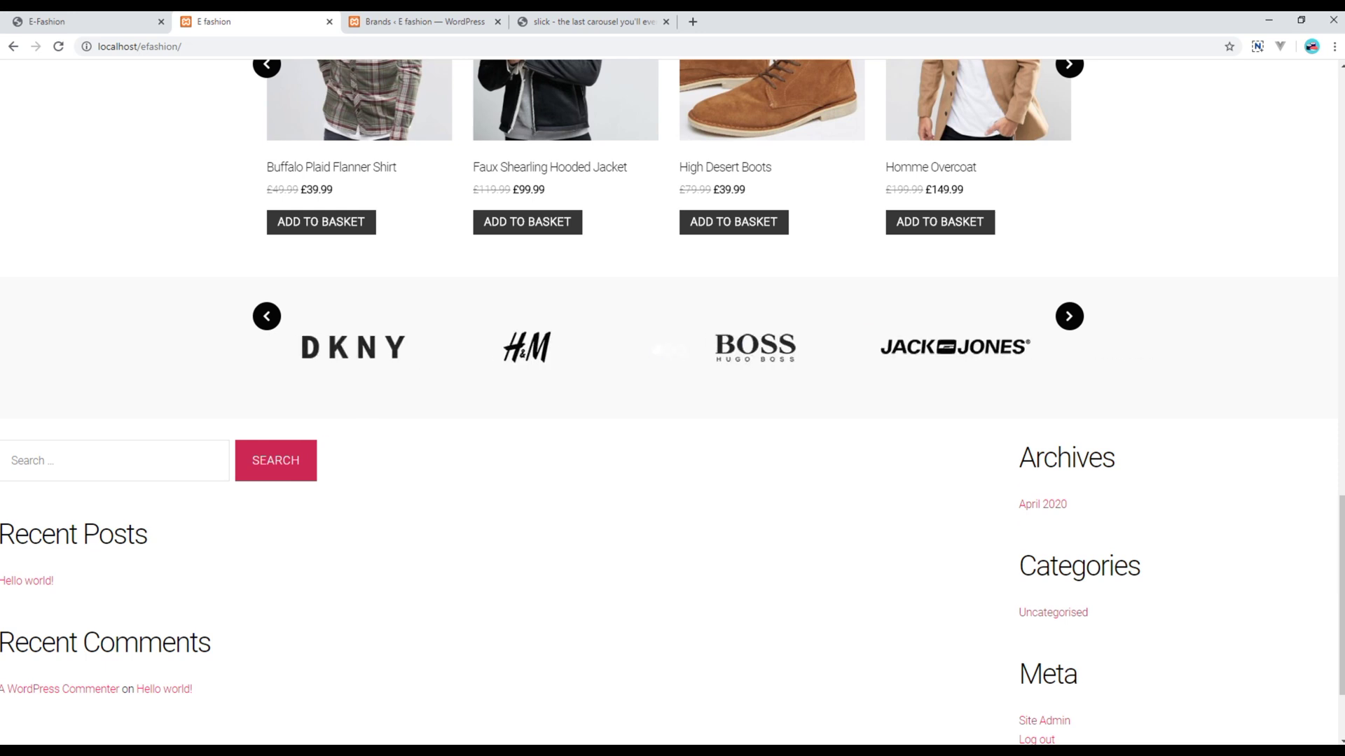
# Look up the arrows option in slick's settings reference
pyautogui.click(582, 23)
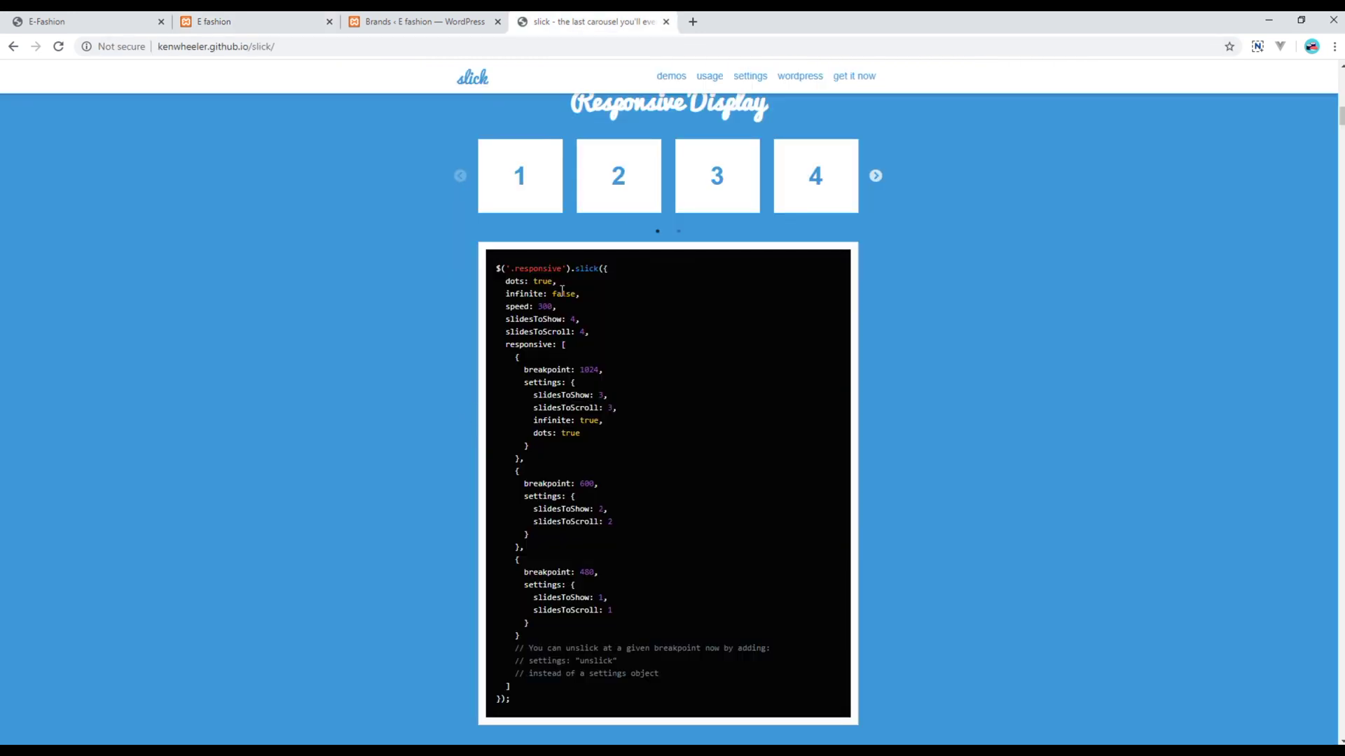
pyautogui.click(746, 76)
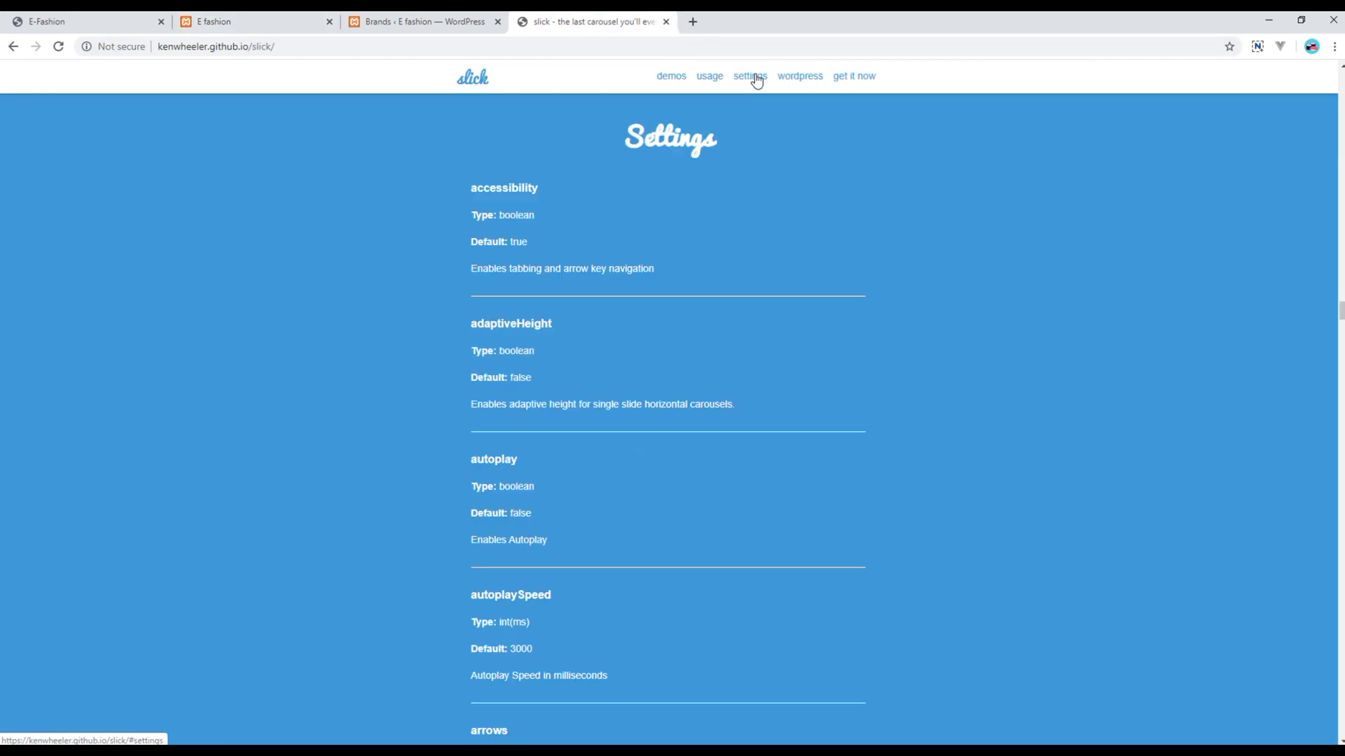
pyautogui.scroll(-3, 456, 376)
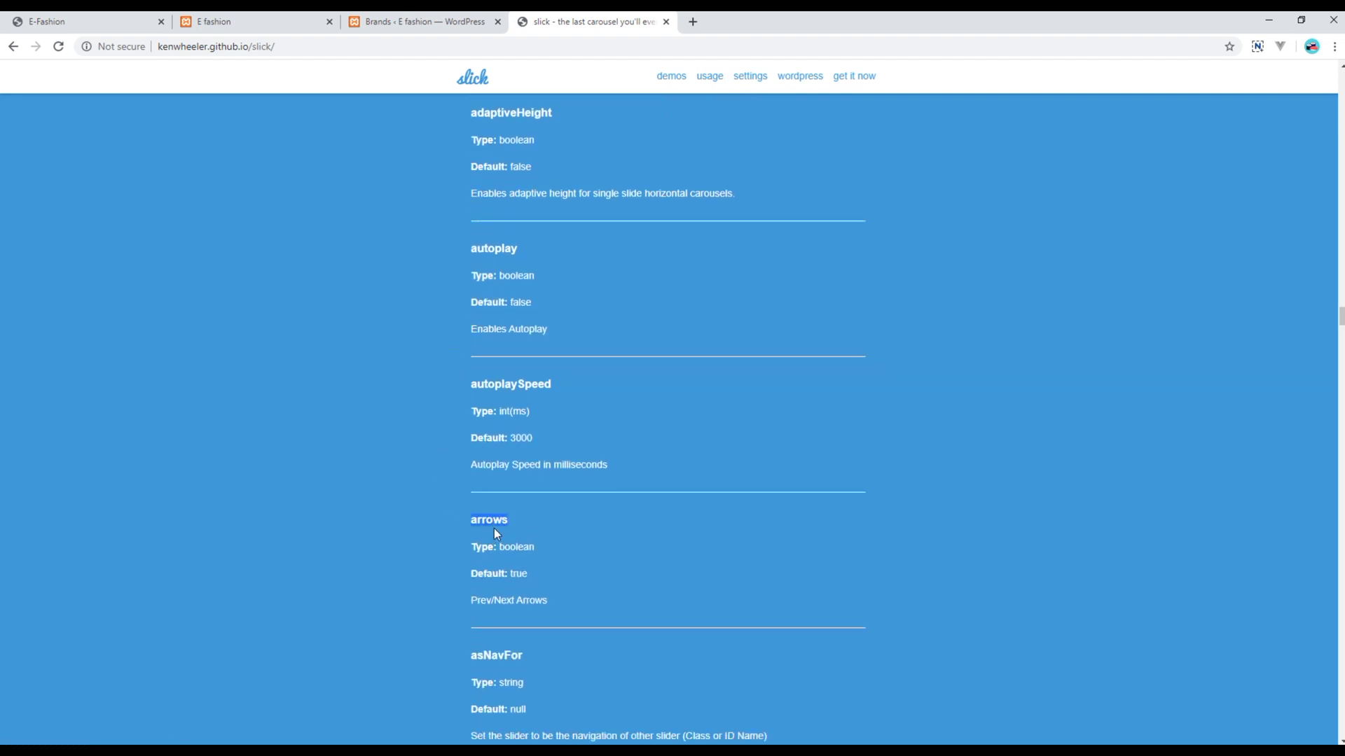
pyautogui.click(301, 751)
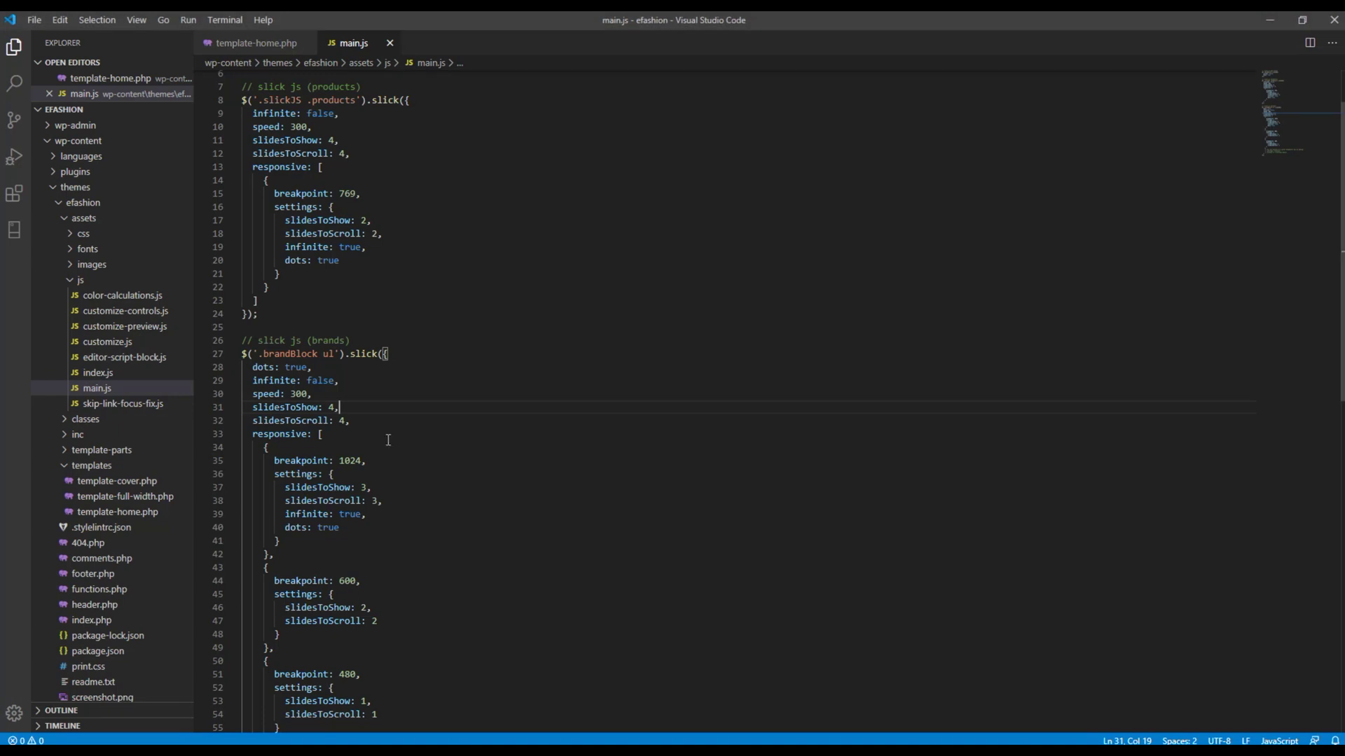
# Add 'arrows: false,' to the brandBlock slick call and change dots to false
pyautogui.click(411, 355)
pyautogui.press('Return')
pyautogui.write('arrows')
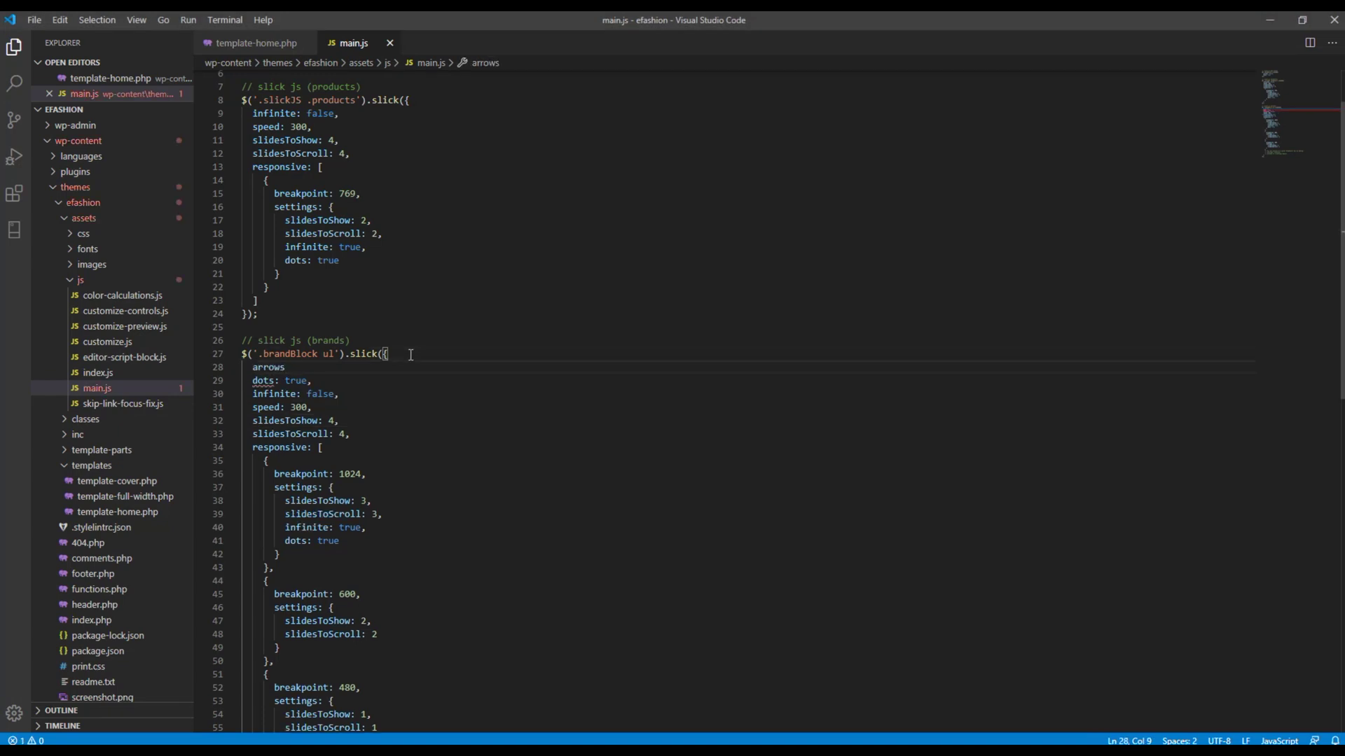
pyautogui.write(': false')
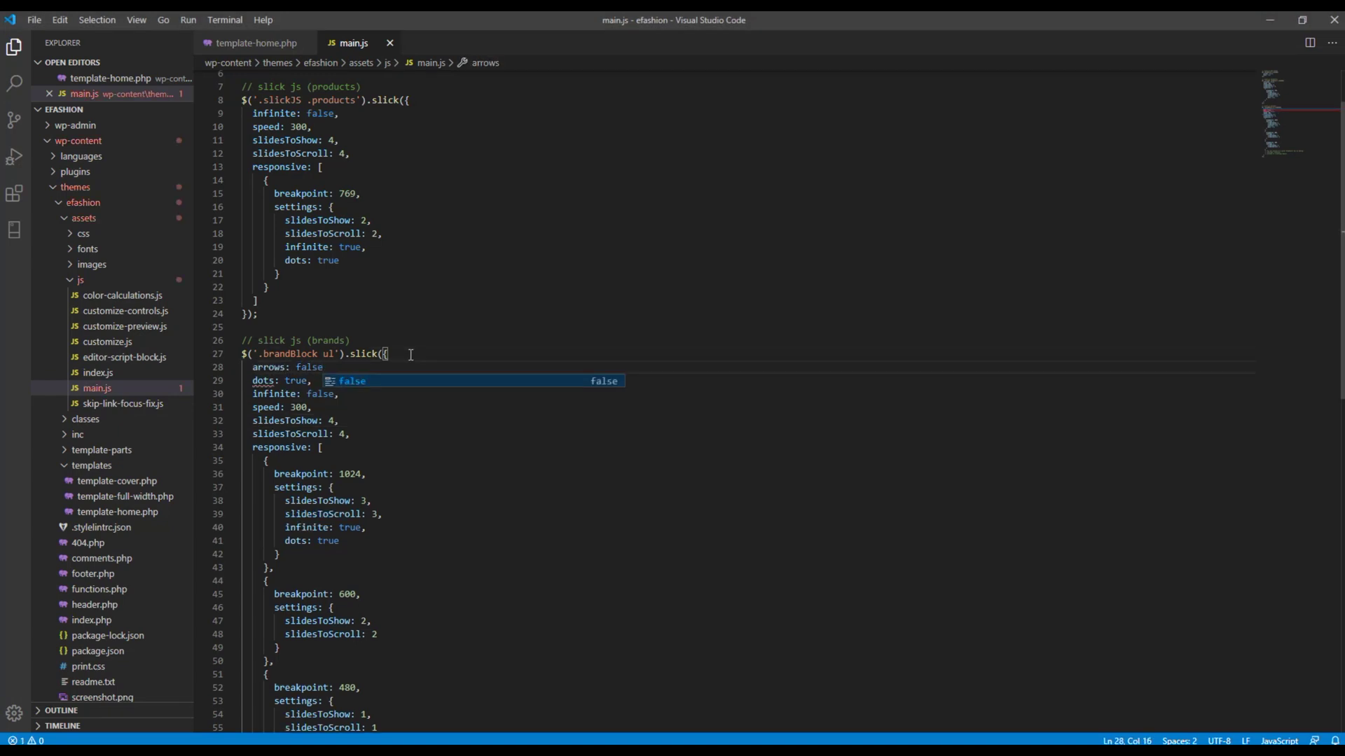
pyautogui.write(',')
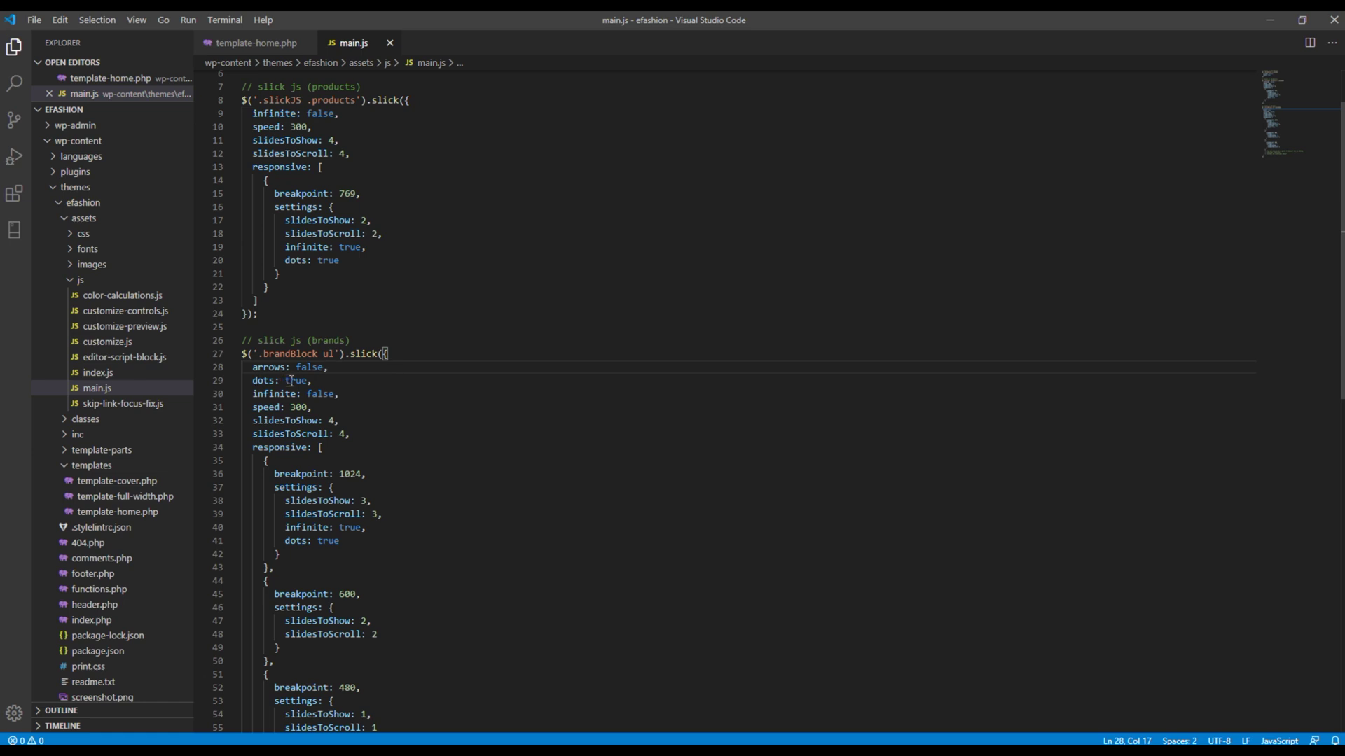
pyautogui.doubleClick(292, 381)
pyautogui.write('false')
# Select the last responsive breakpoint and the trailing comments in main.js for removal
pyautogui.click(394, 466)
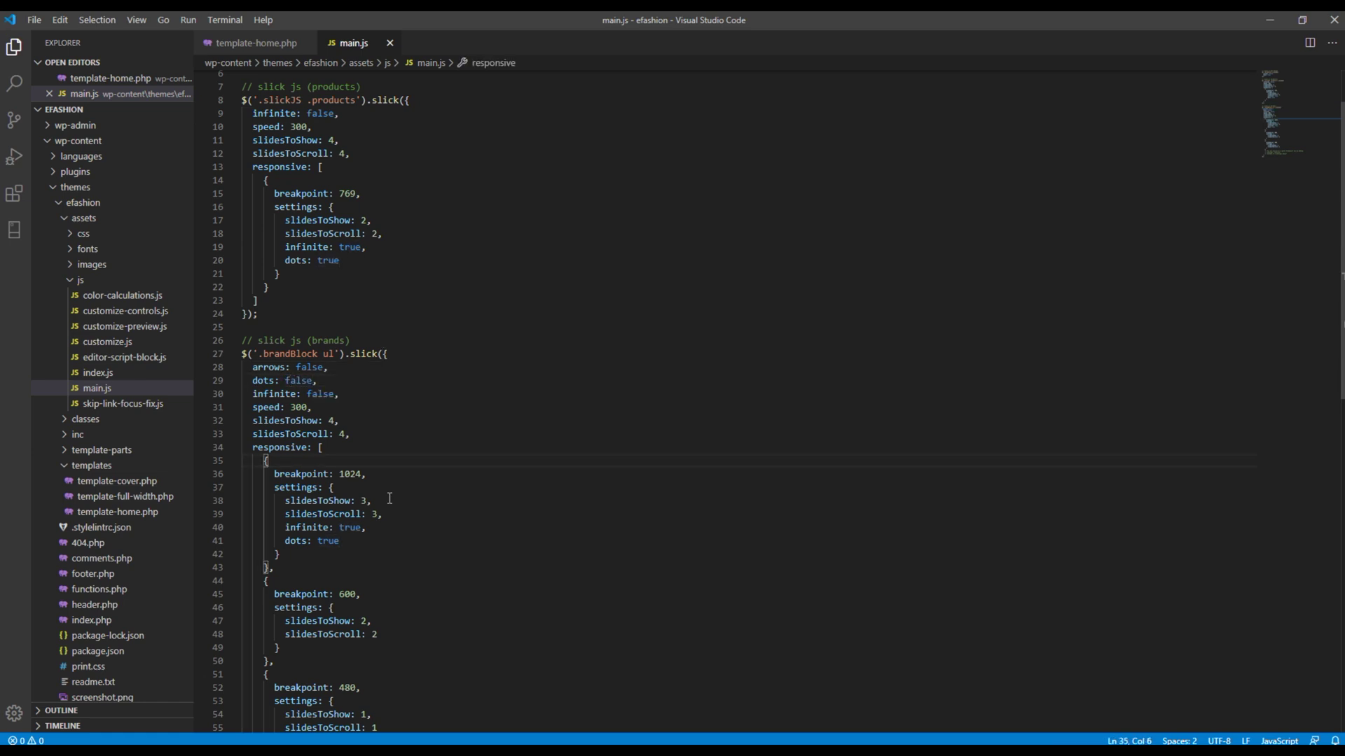
pyautogui.scroll(-2, 378, 507)
pyautogui.scroll(-1, 351, 539)
pyautogui.scroll(-3, 301, 581)
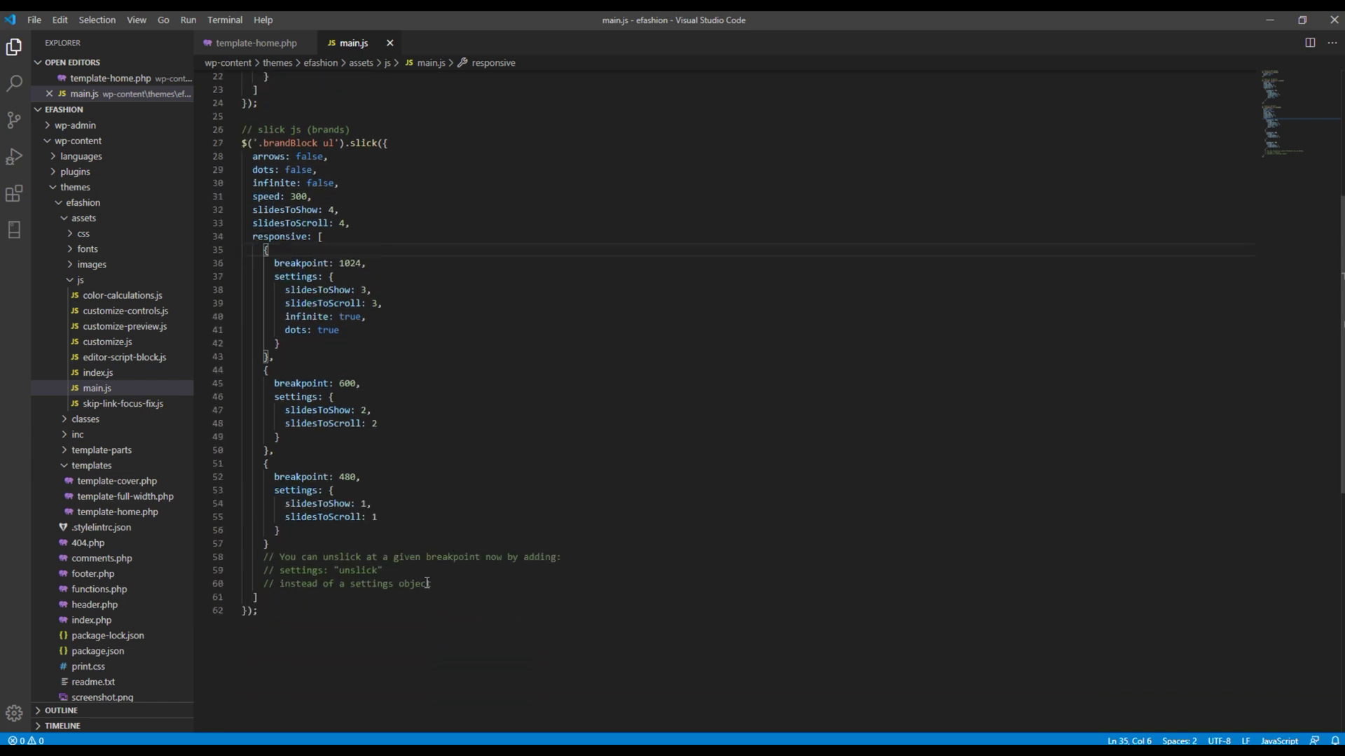
pyautogui.moveTo(429, 583); pyautogui.dragTo(273, 455)
# Delete the extra breakpoint, then change the 1024 breakpoint to 1000 showing and scrolling 4 slides
pyautogui.press('BackSpace')
pyautogui.press('BackSpace')
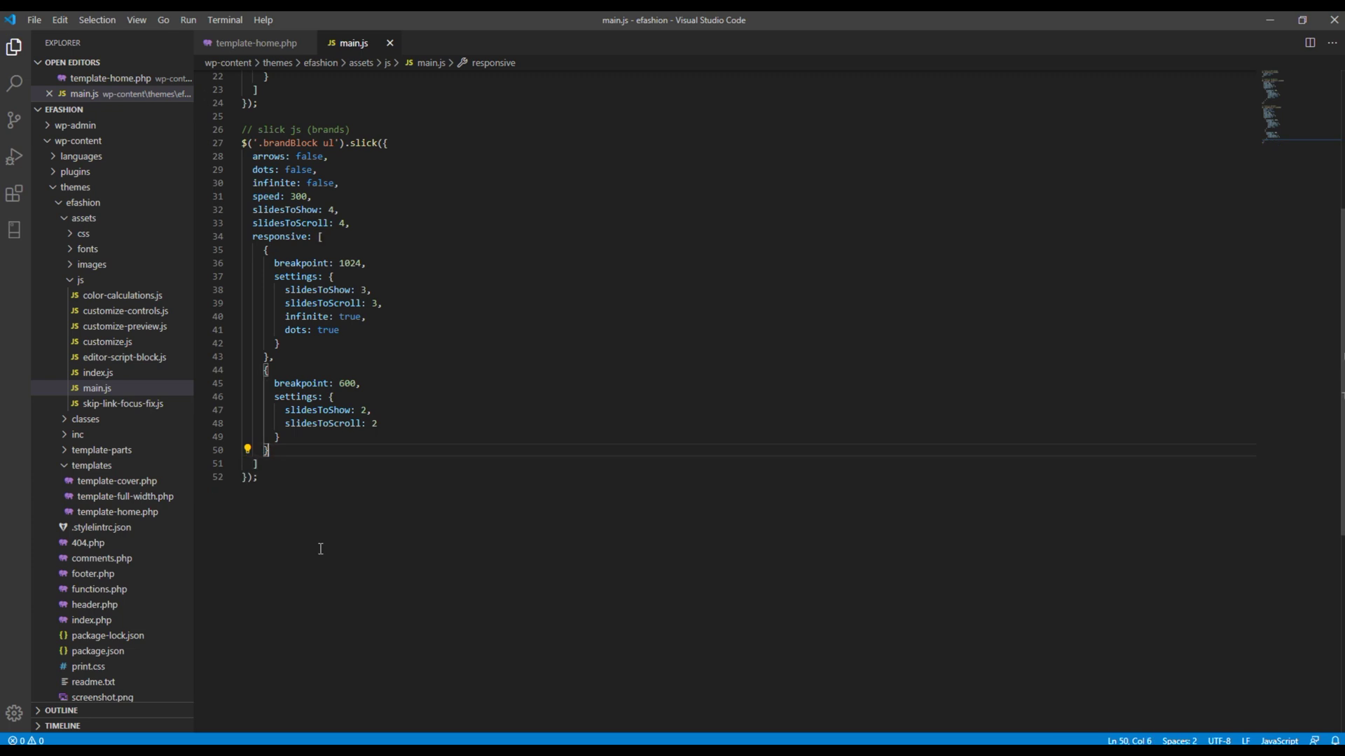
pyautogui.scroll(3, 321, 550)
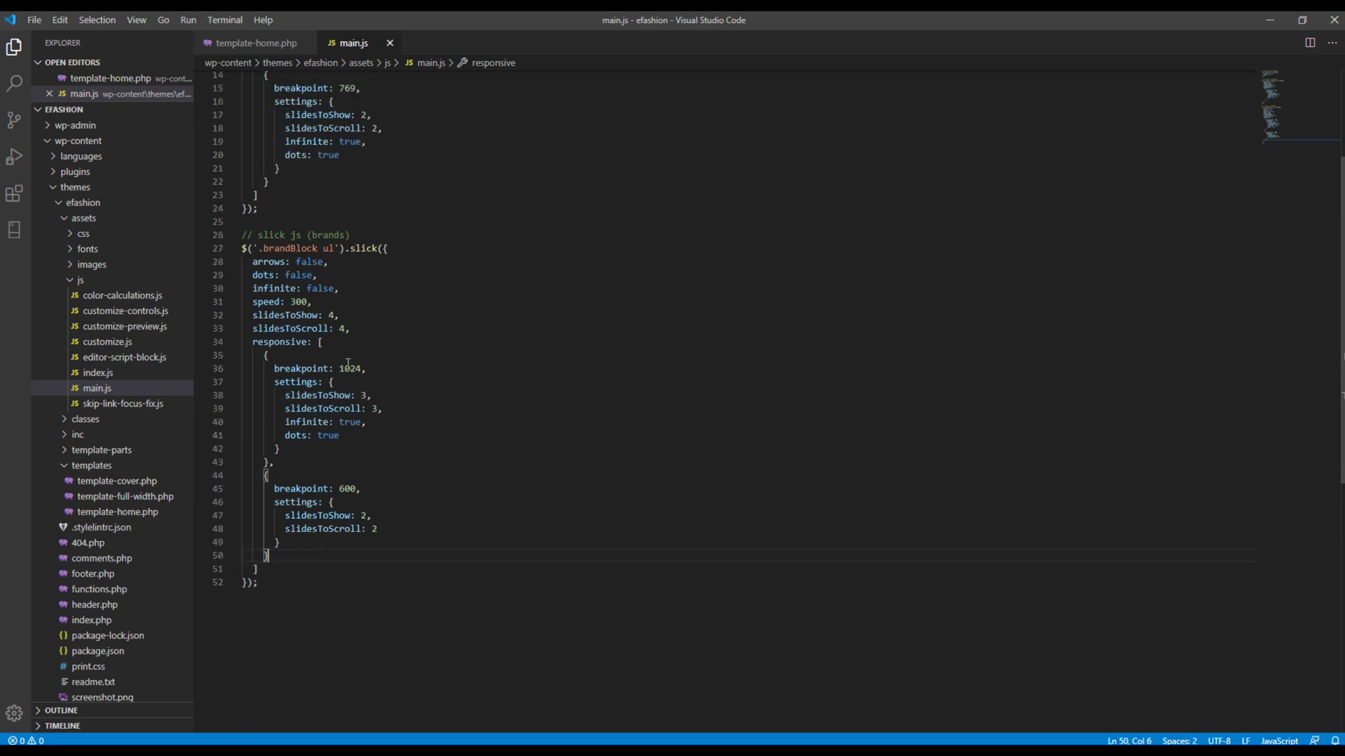
pyautogui.doubleClick(345, 369)
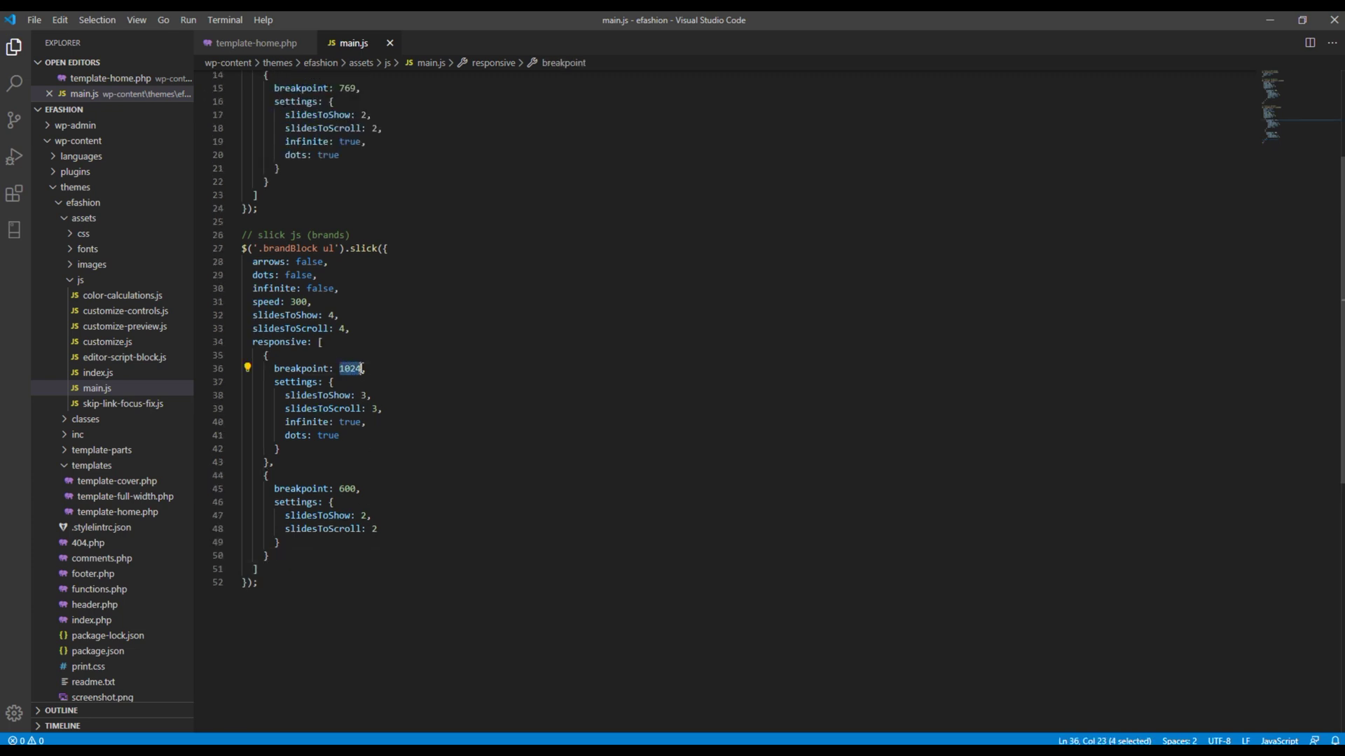
pyautogui.write('1')
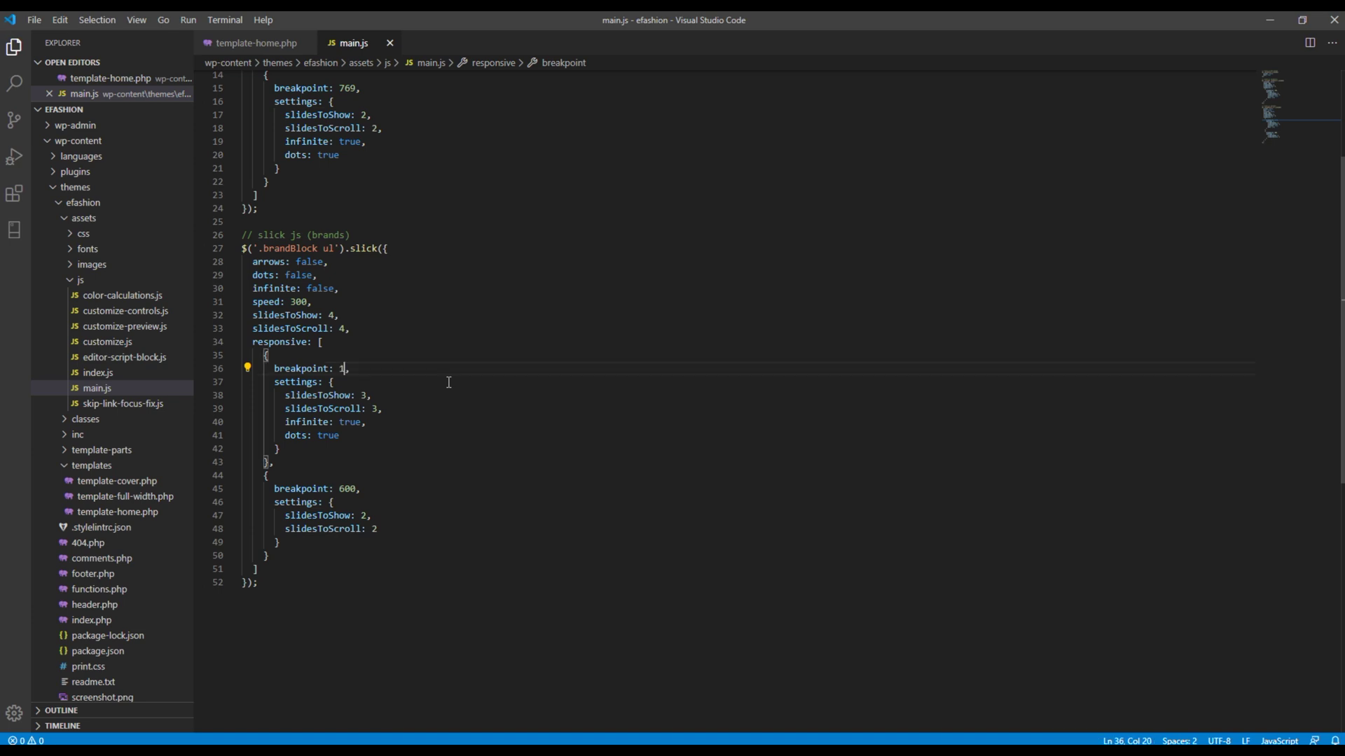
pyautogui.write('000')
pyautogui.press('End')
pyautogui.hotkey('shift', 'Home')
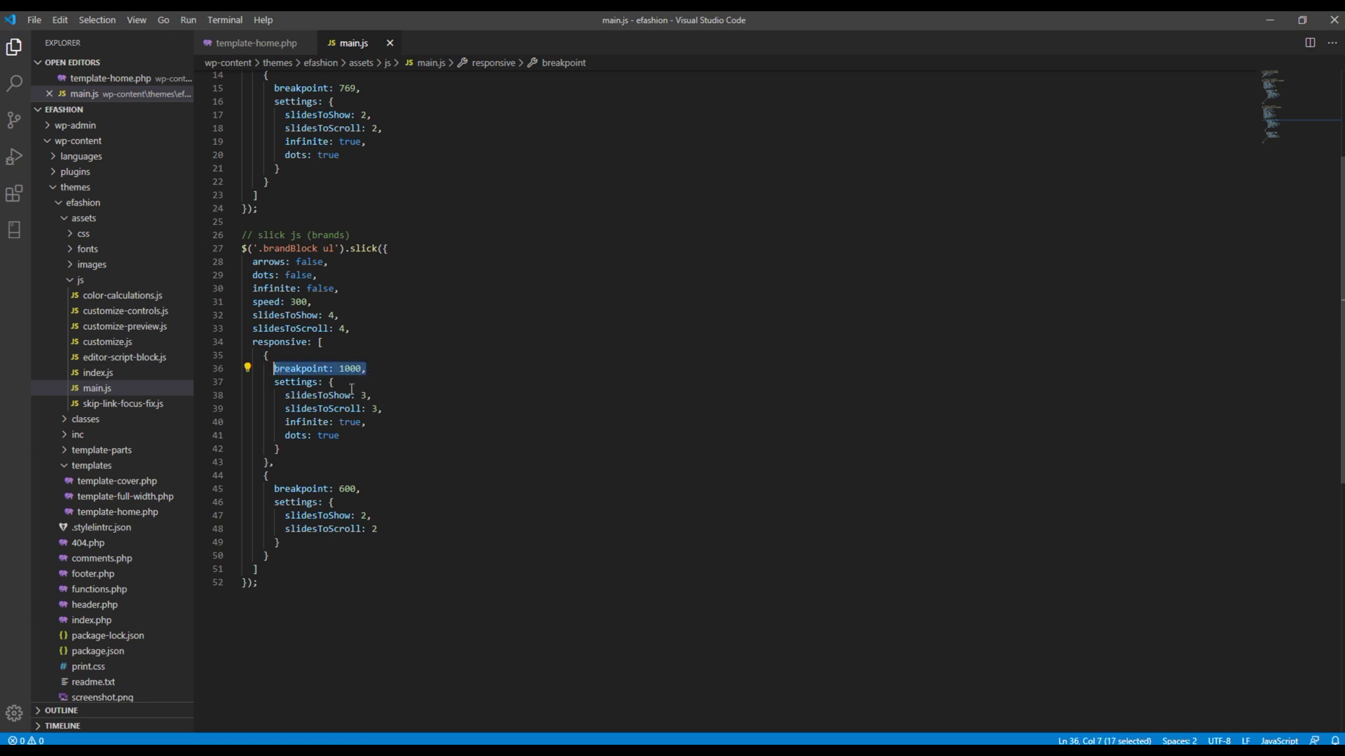
pyautogui.doubleClick(363, 395)
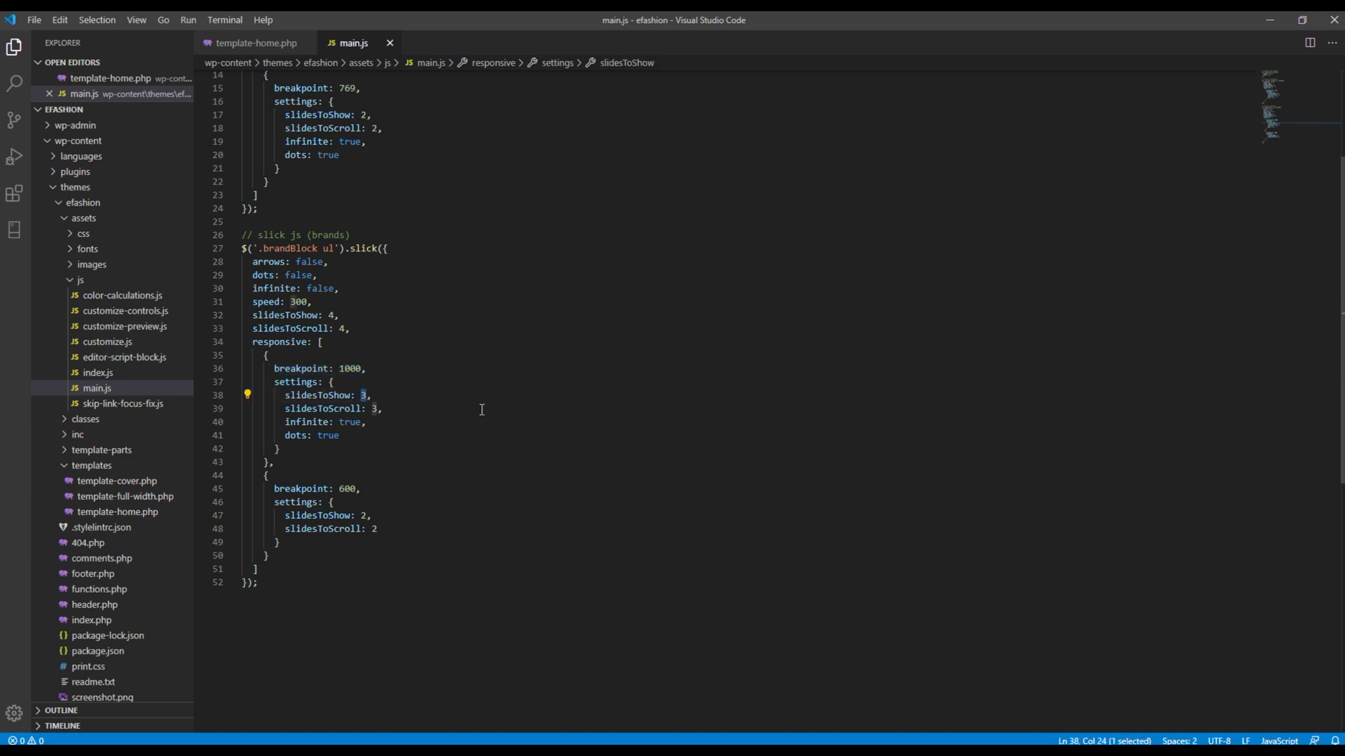
pyautogui.hotkey('ctrl', 'd')
pyautogui.write('4')
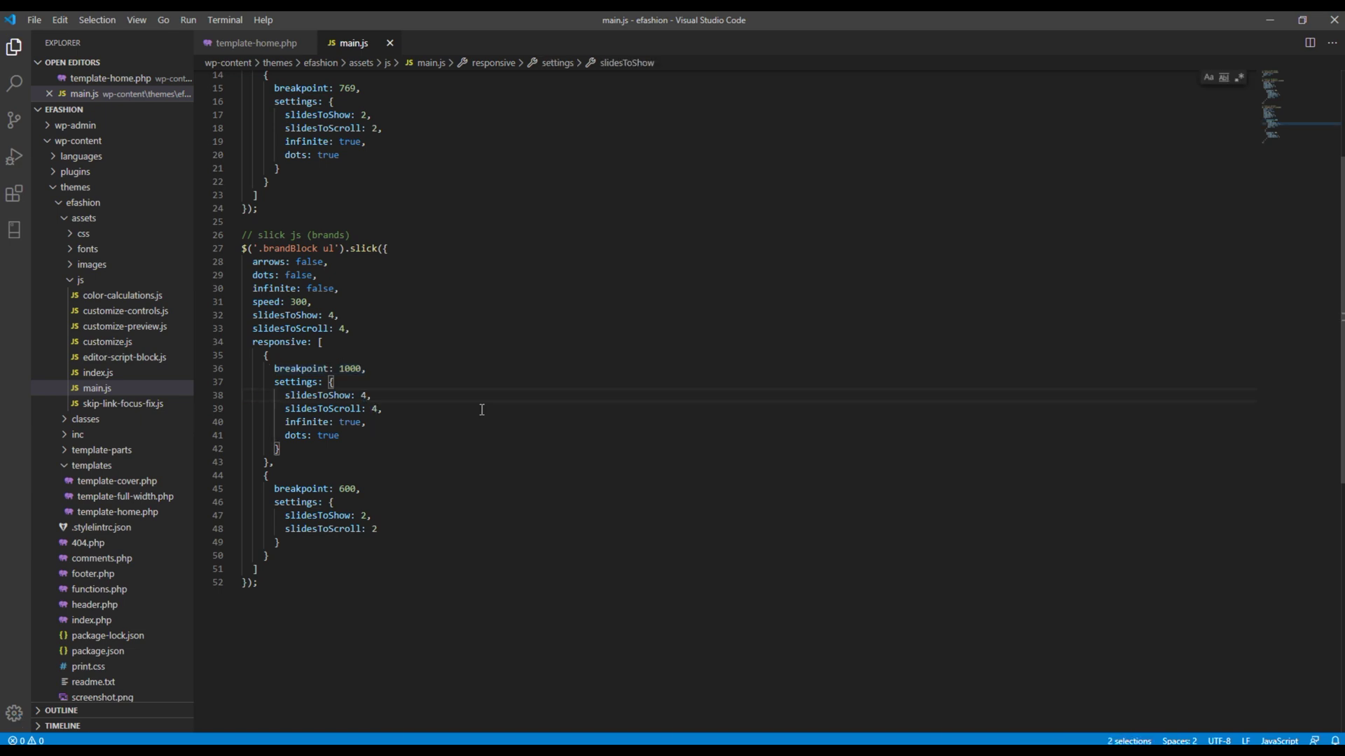
pyautogui.click(482, 409)
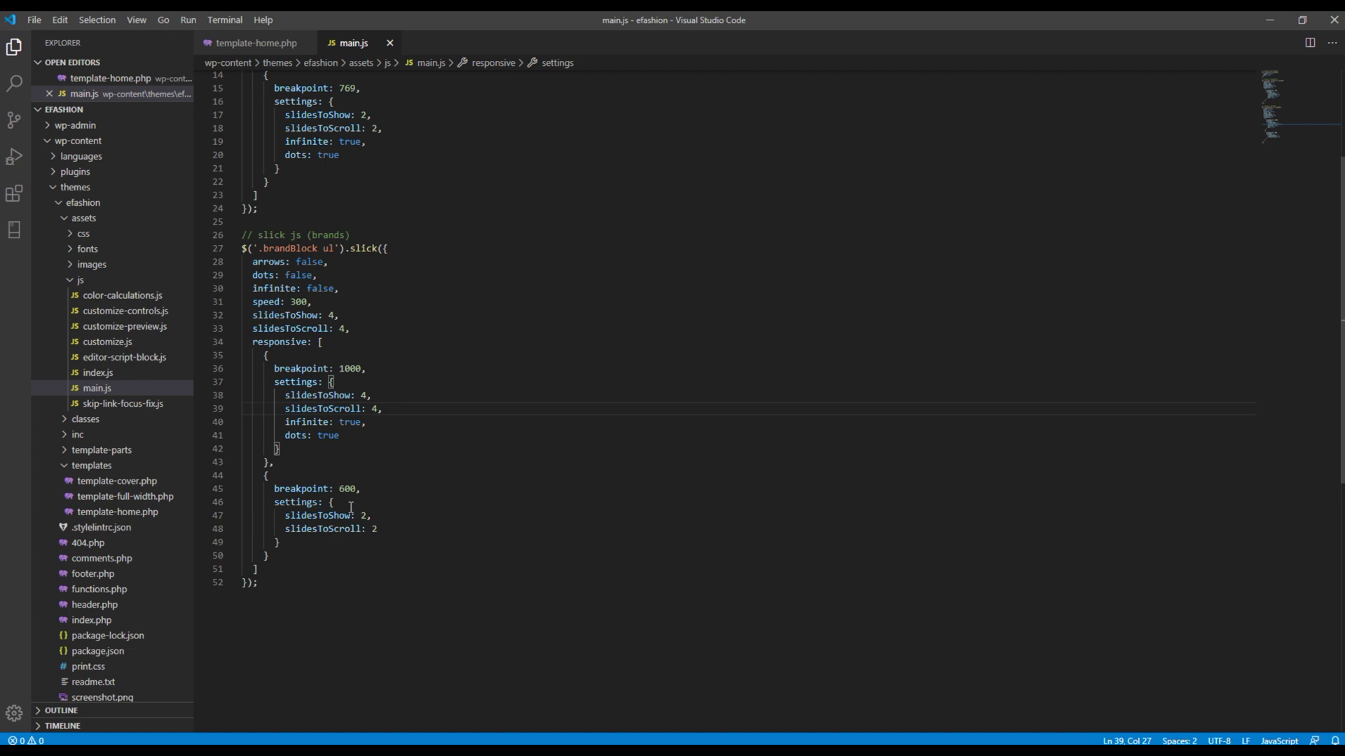
# Change the 600 breakpoint to 769 with 3 slides to show and scroll
pyautogui.doubleClick(341, 488)
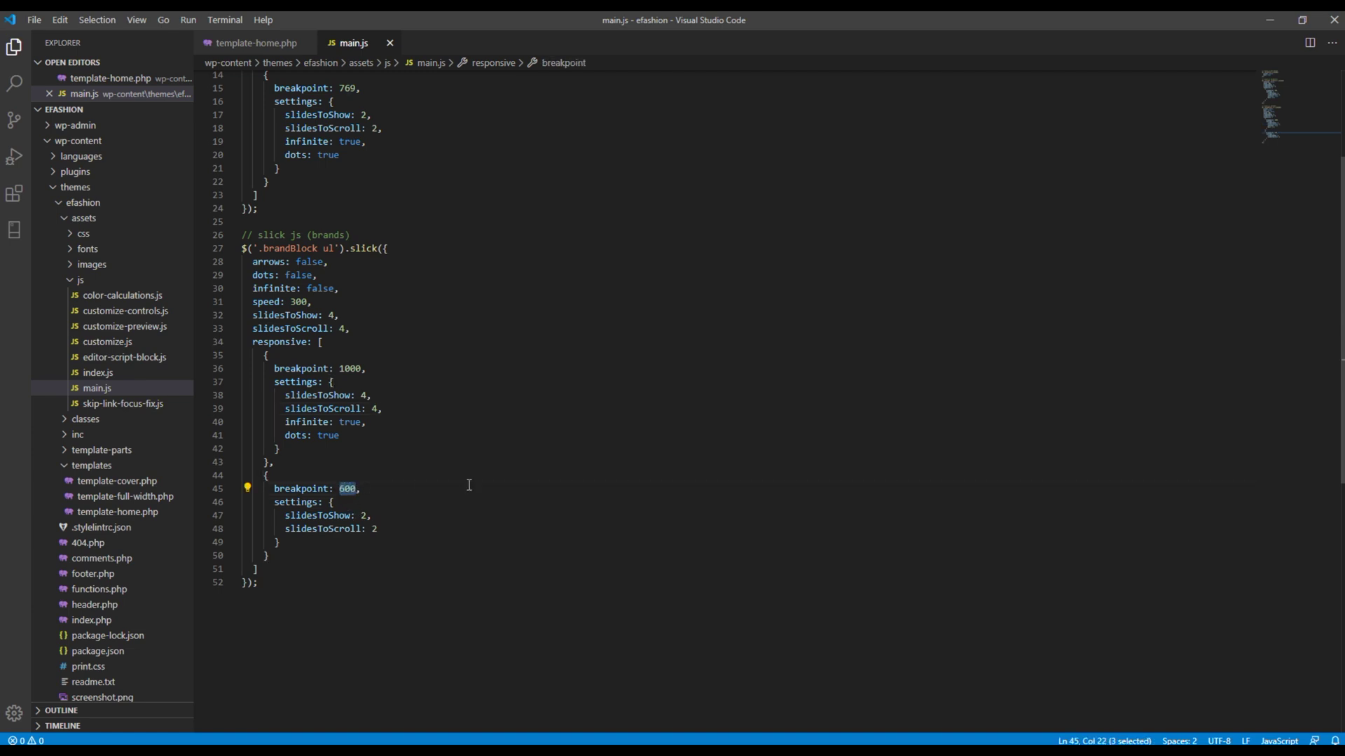
pyautogui.write('7')
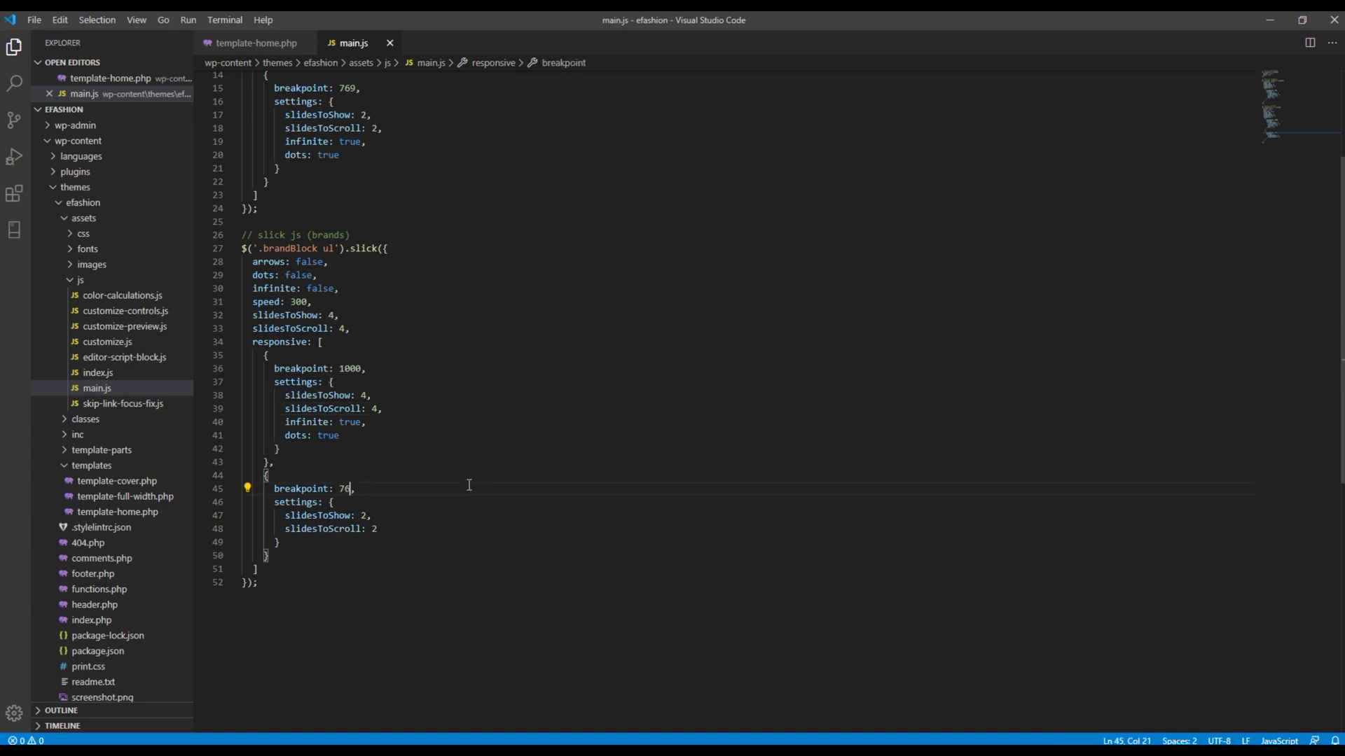
pyautogui.write('69')
pyautogui.doubleClick(364, 515)
pyautogui.hotkey('ctrl', 'd')
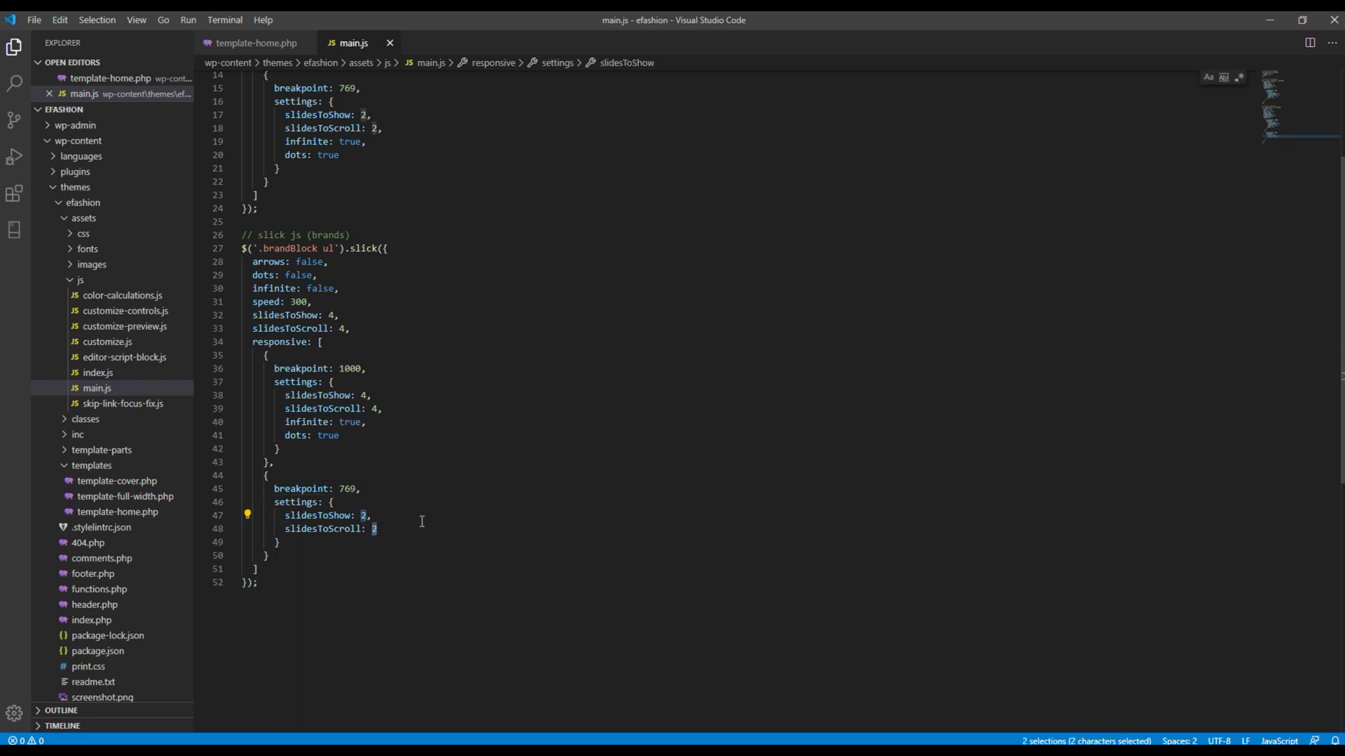
pyautogui.write('3')
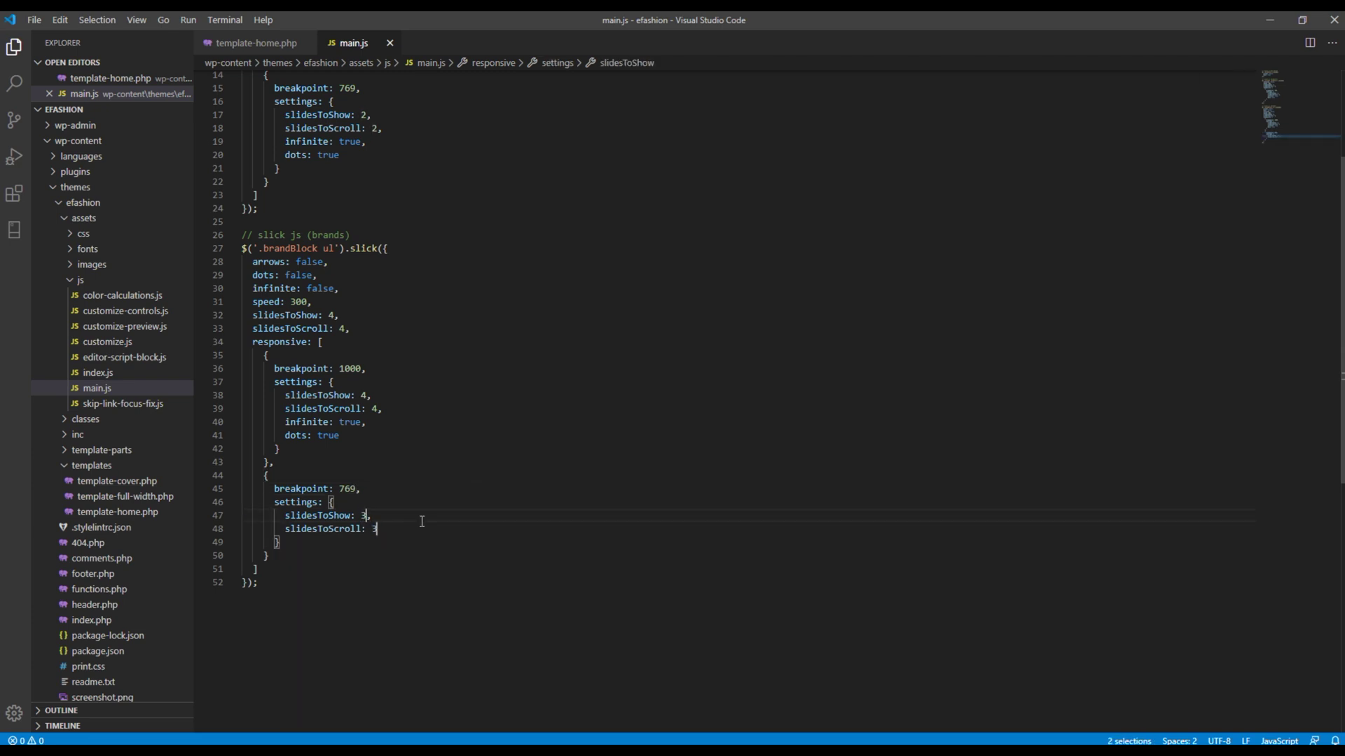
pyautogui.press('Escape')
# Set the default slidesToShow and slidesToScroll to 5
pyautogui.scroll(2, 421, 522)
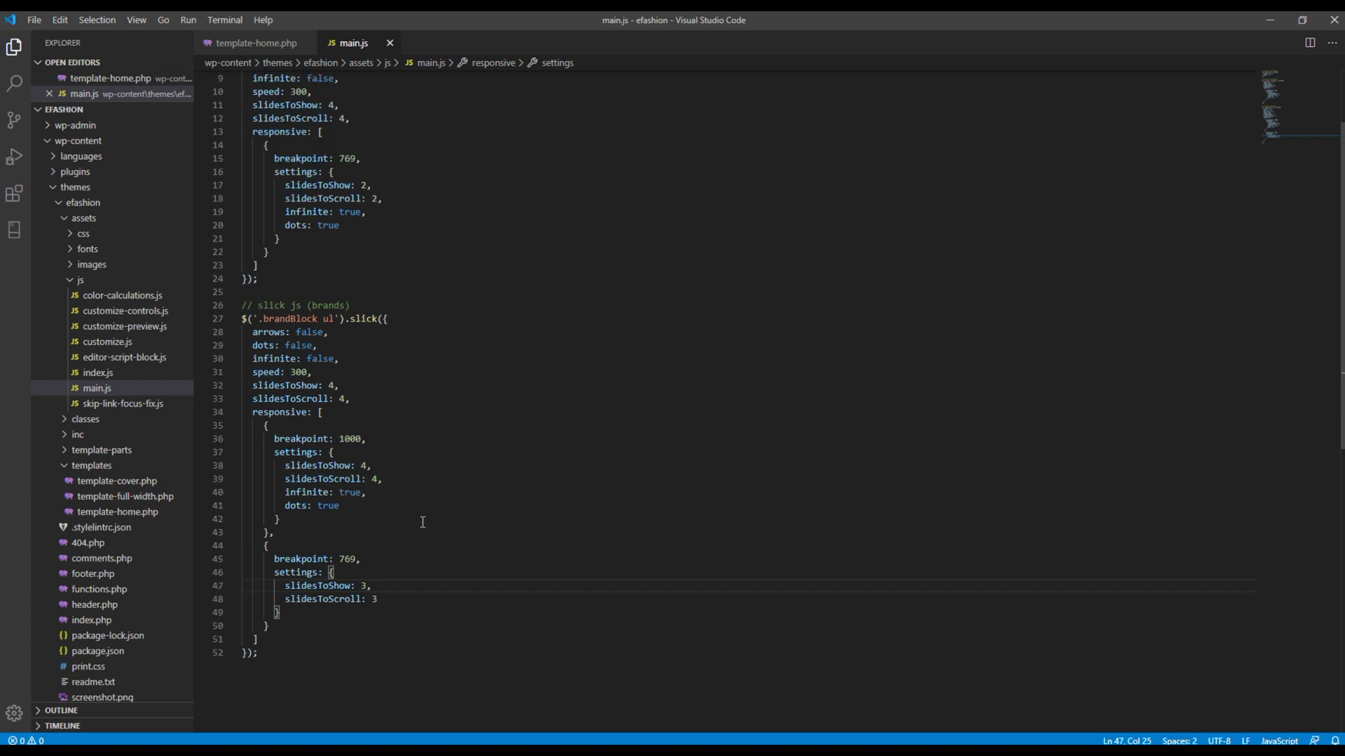
pyautogui.doubleClick(331, 386)
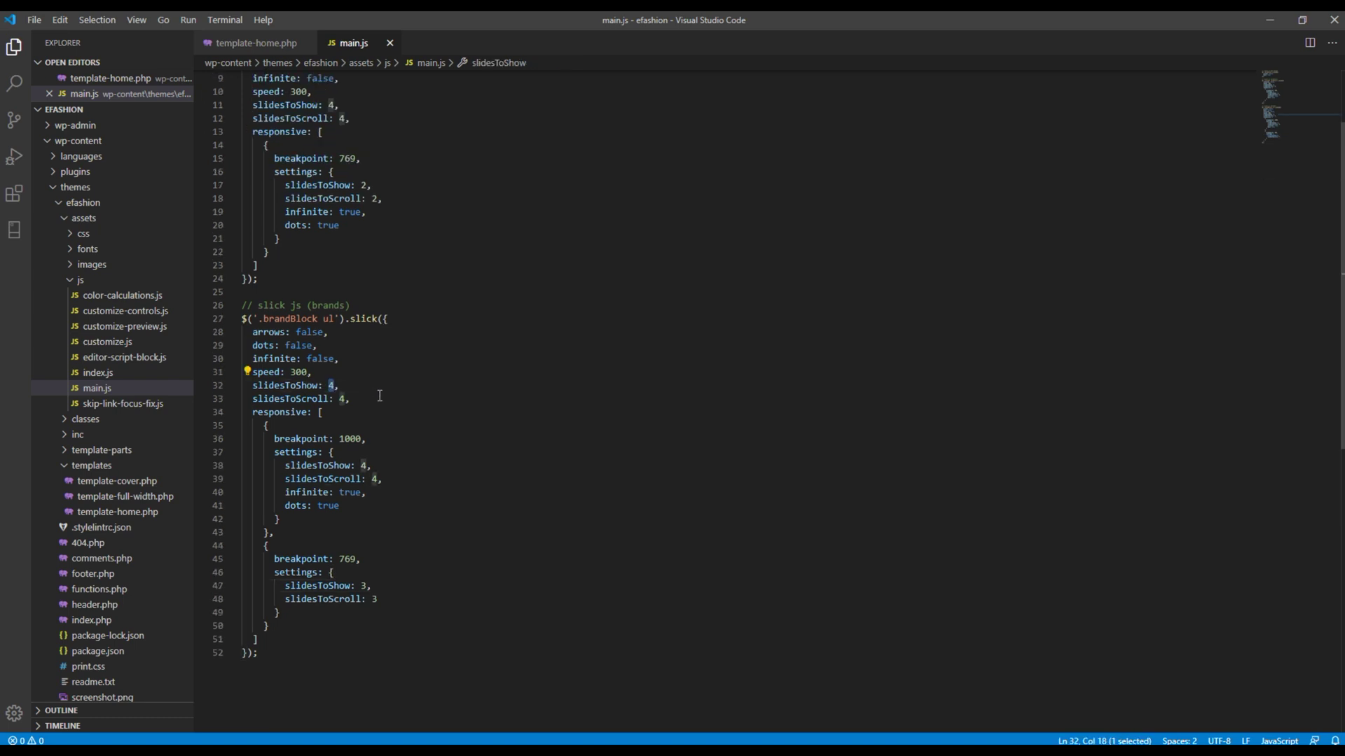
pyautogui.hotkey('ctrl', 'd')
pyautogui.write('5')
pyautogui.click(396, 418)
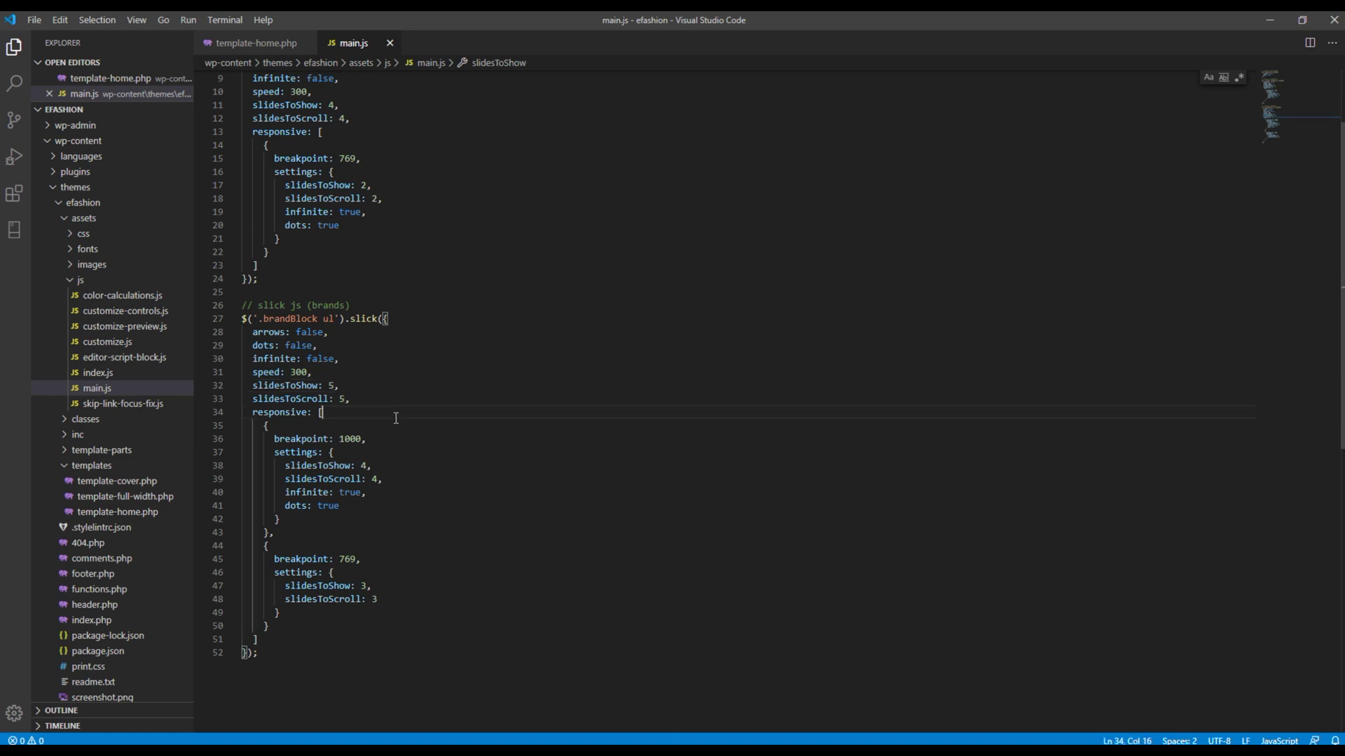
# Delete the infinite and dots lines and the trailing comma after slidesToScroll
pyautogui.moveTo(340, 506); pyautogui.dragTo(221, 493)
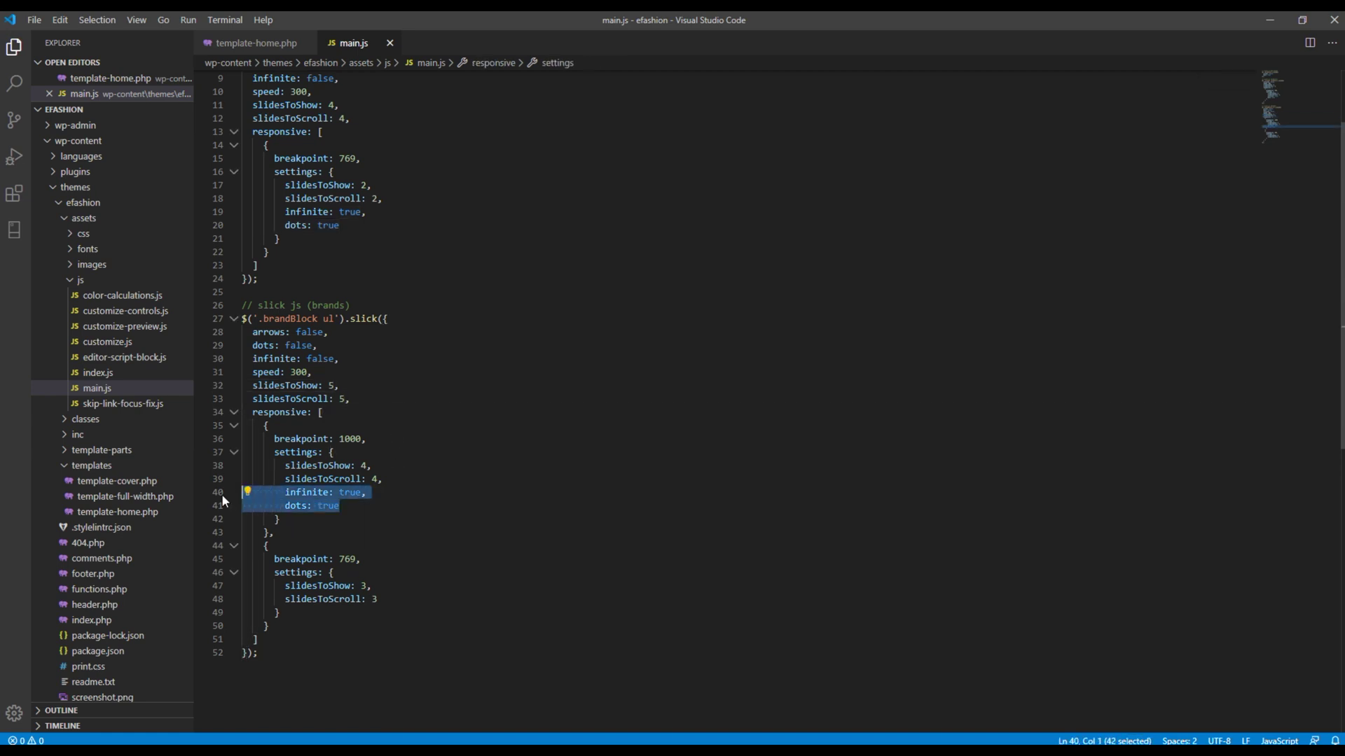
pyautogui.press('BackSpace')
pyautogui.press('BackSpace')
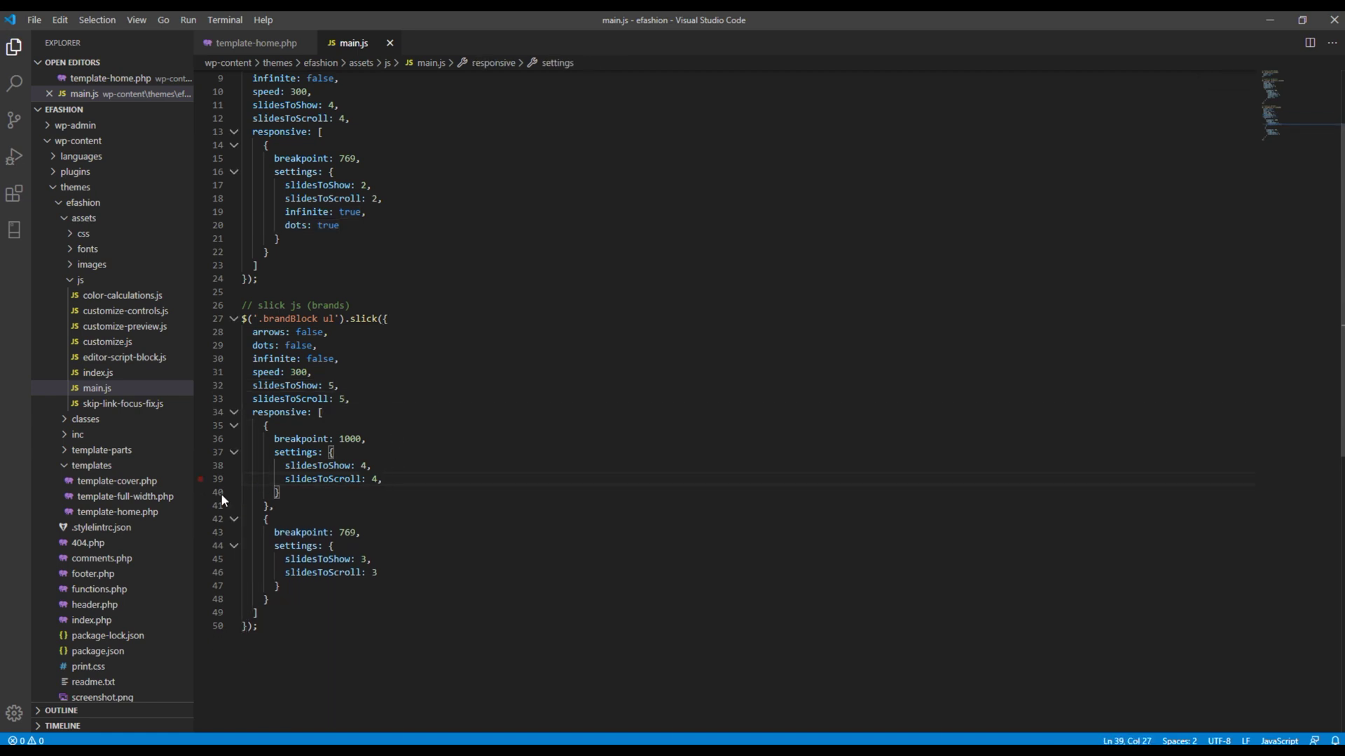
pyautogui.press('BackSpace')
pyautogui.click(452, 607)
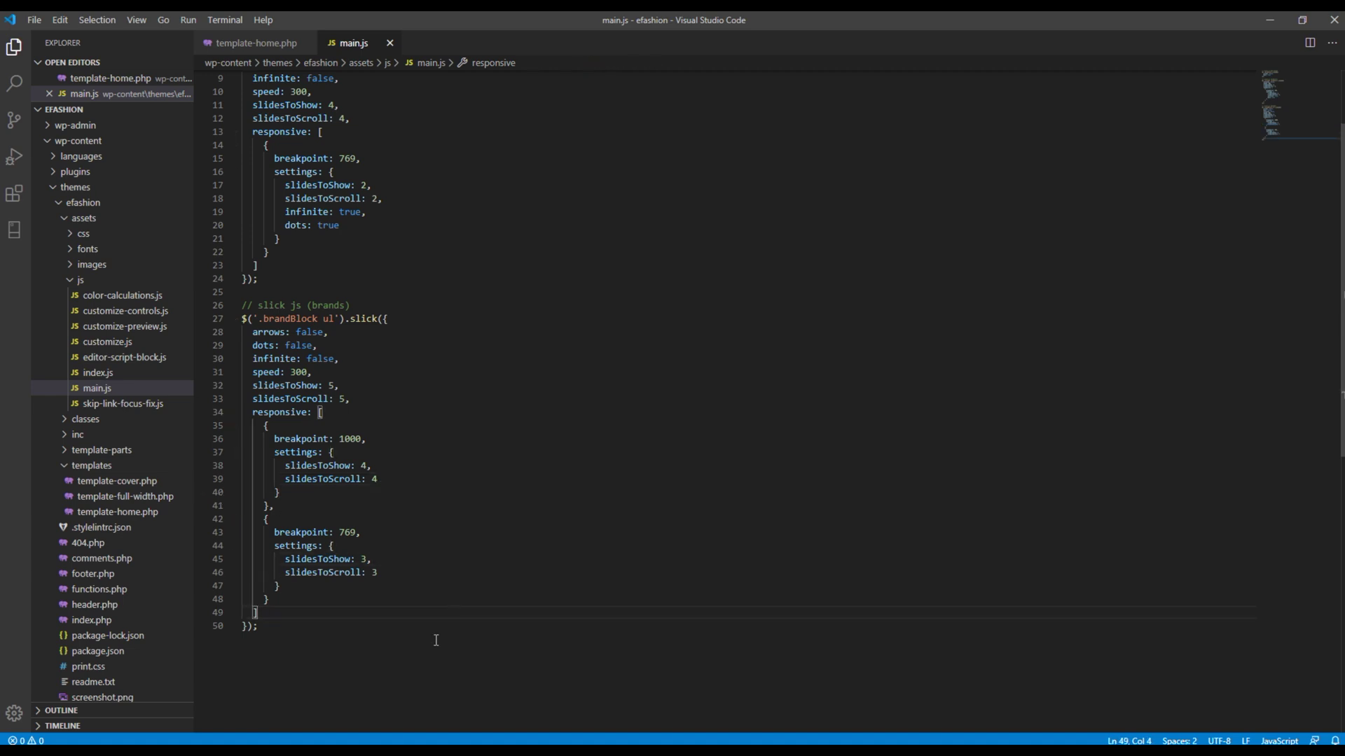
pyautogui.click(436, 640)
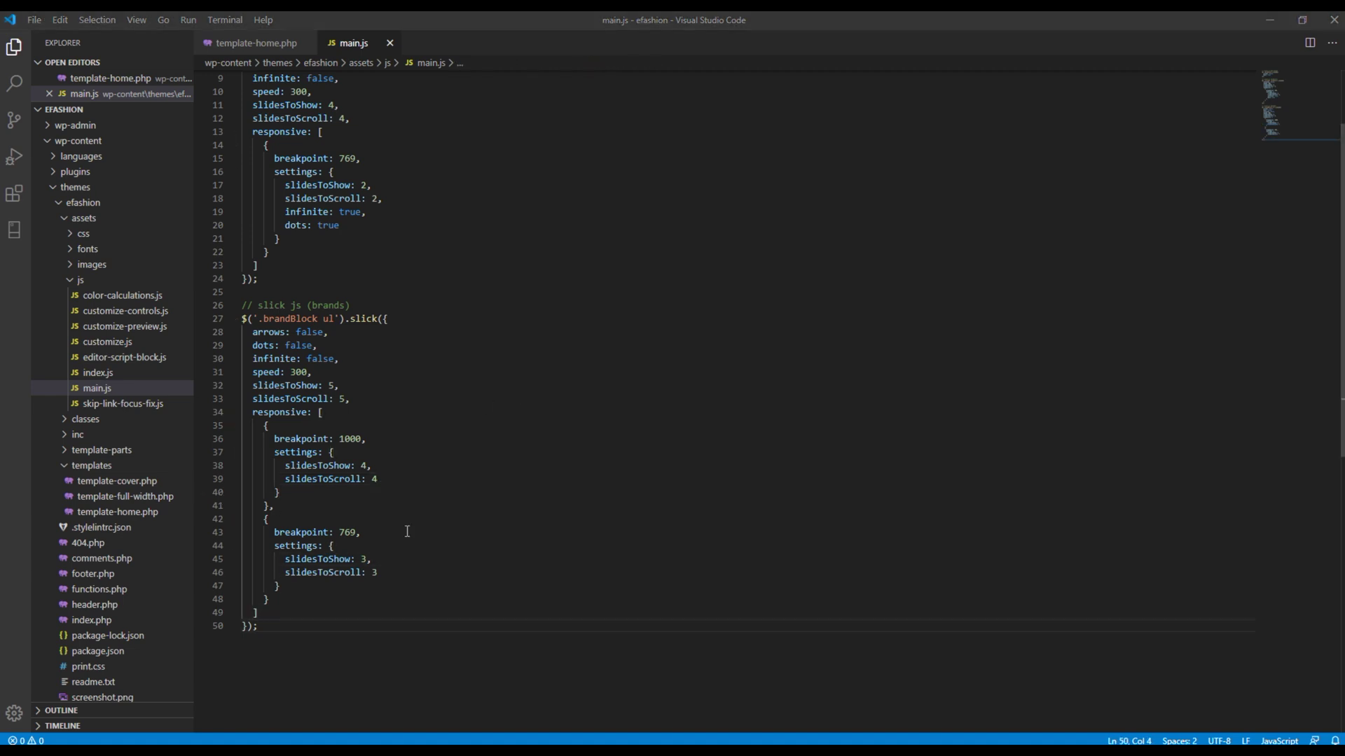
pyautogui.hotkey('alt', 'Tab')
# Reload the local E fashion homepage and compare its carousel with the E-Fashion demo site
pyautogui.click(229, 28)
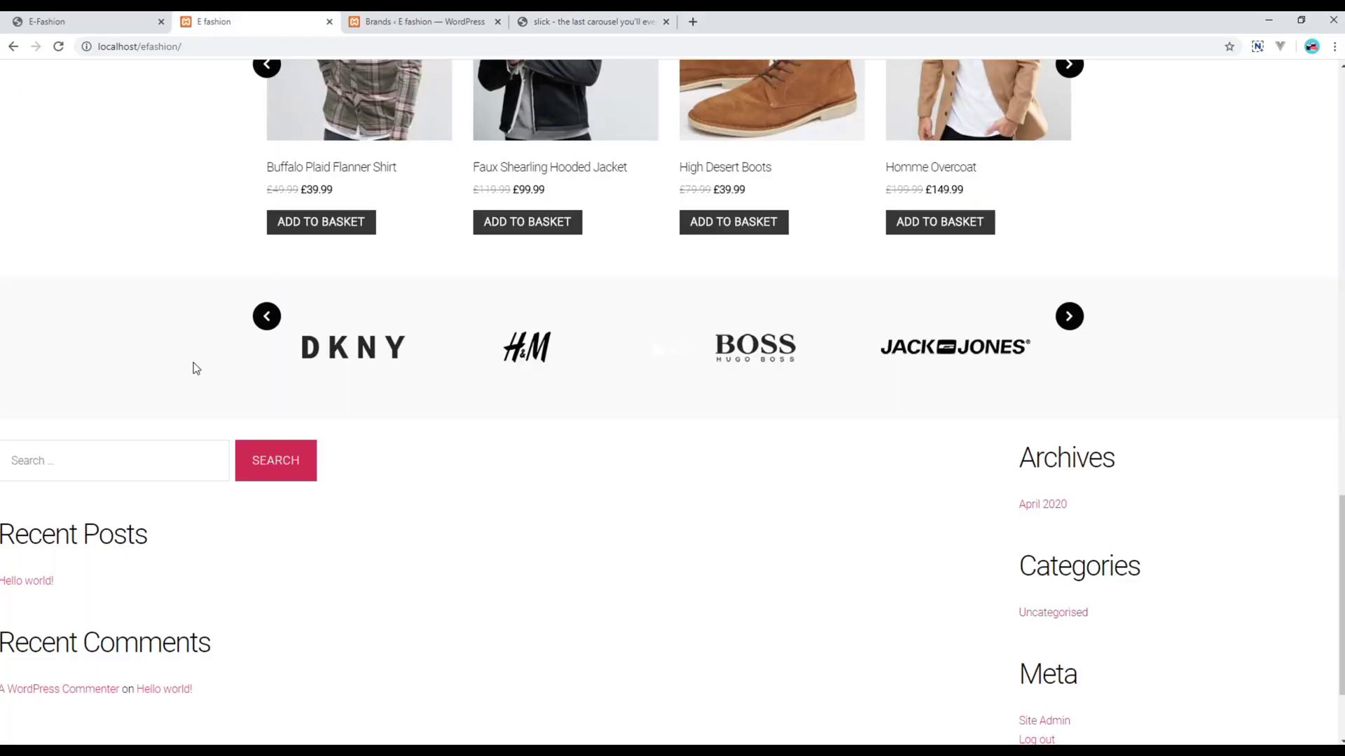
pyautogui.hotkey('ctrl', 'r')
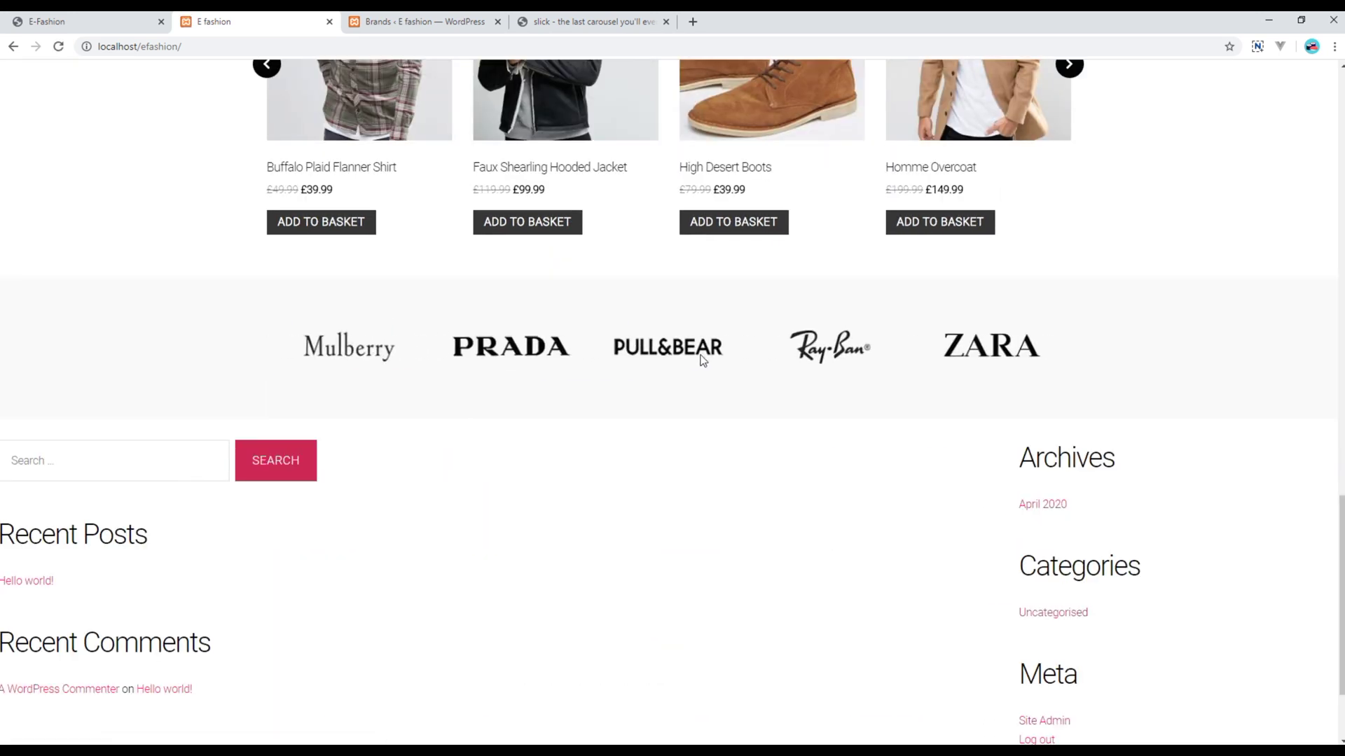
pyautogui.click(86, 20)
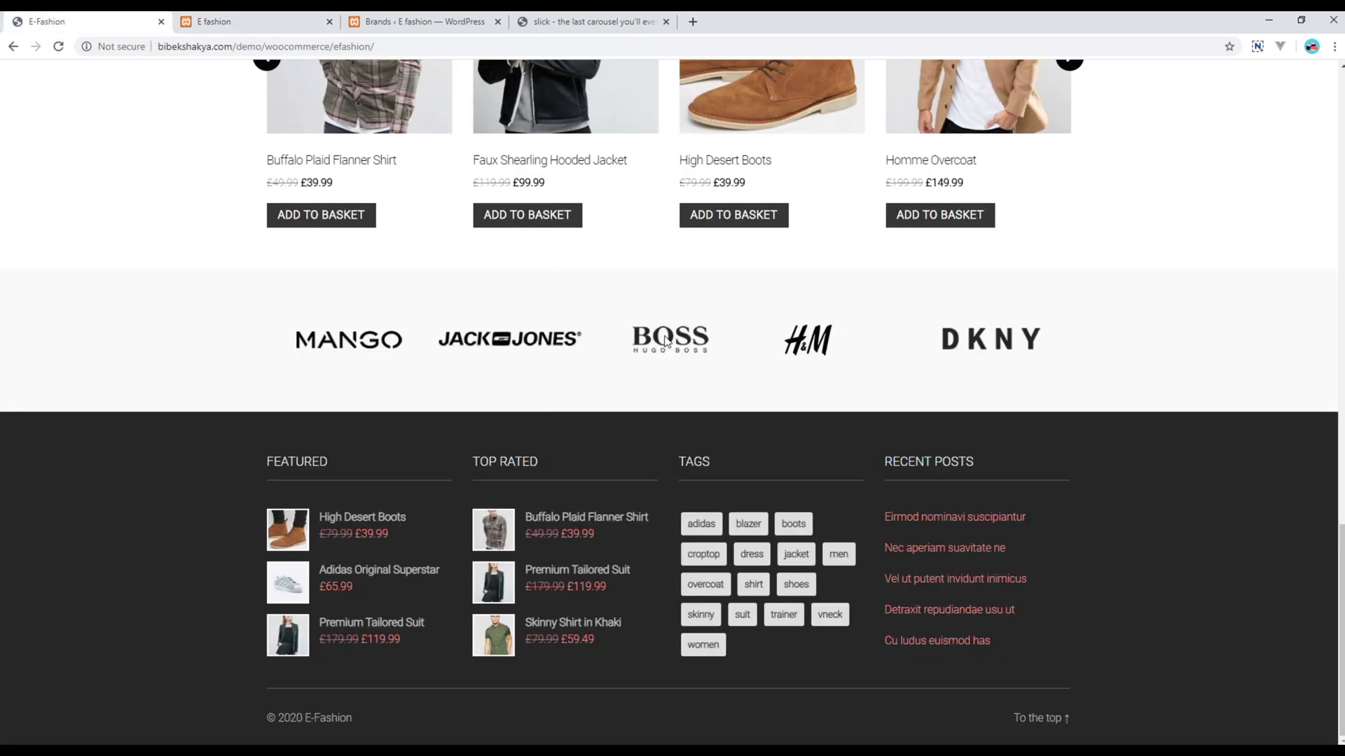
pyautogui.click(241, 19)
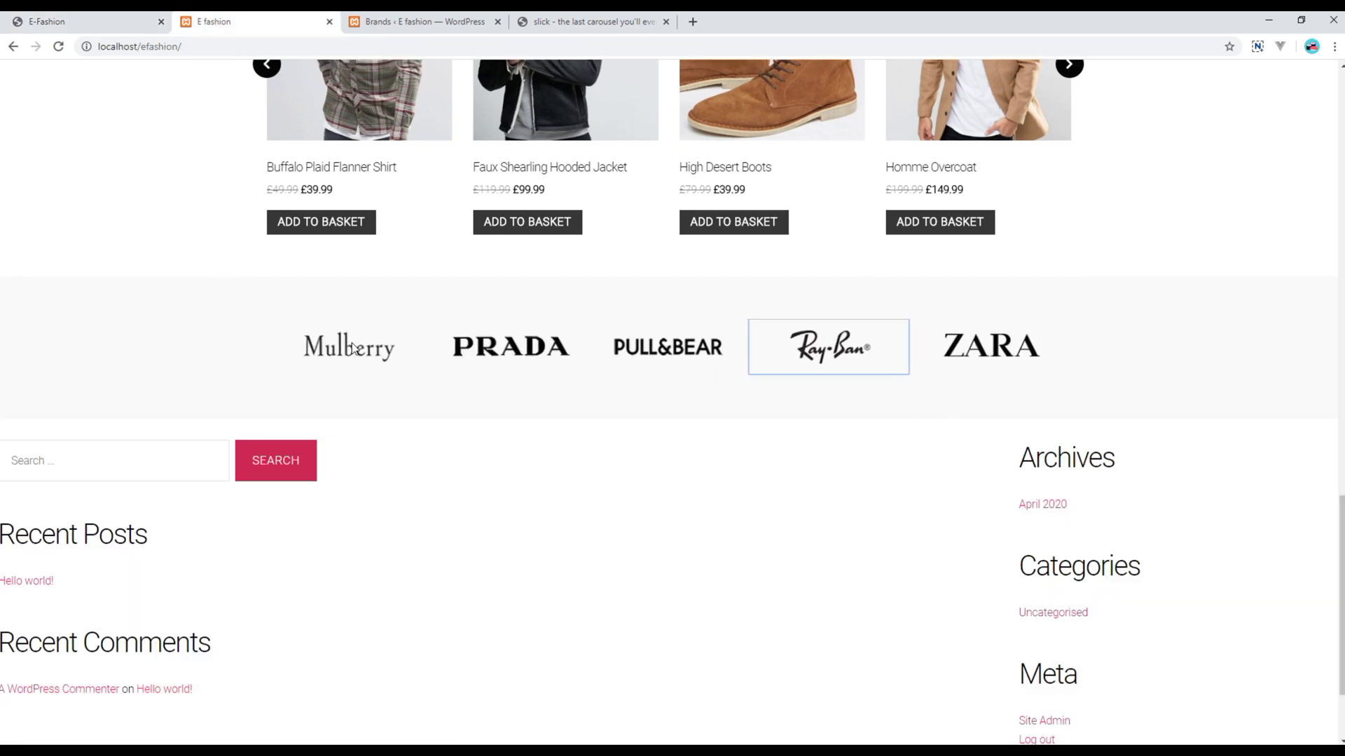